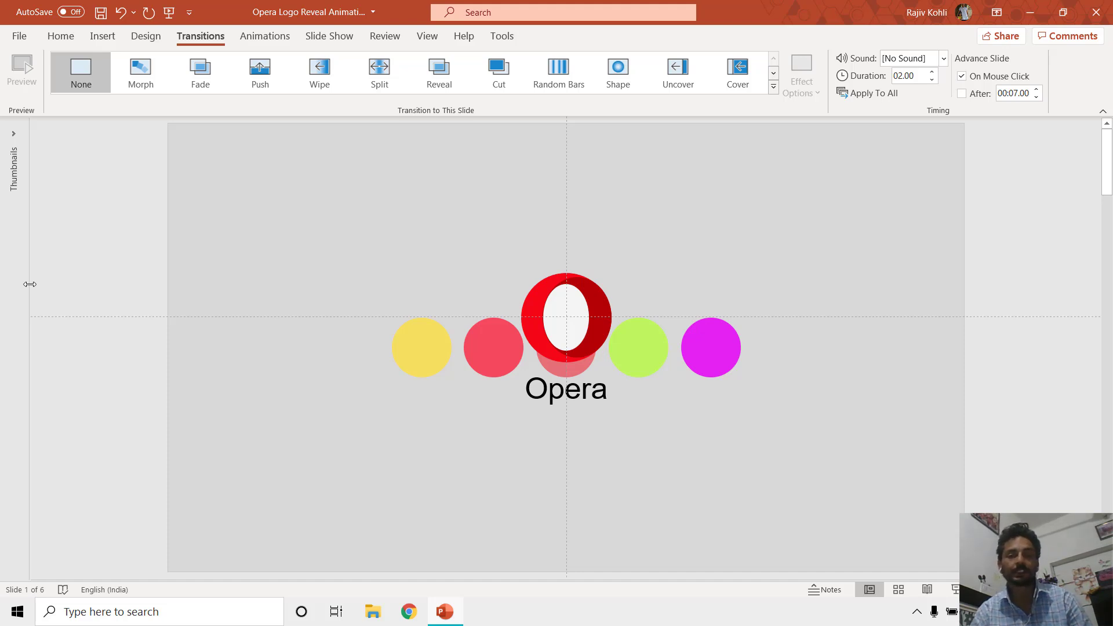
- Widen the slide thumbnails pane and show the Animation Pane for slide 1
{"action": "left_click_drag", "start_coordinate": [29, 284], "coordinate": [101, 296]}
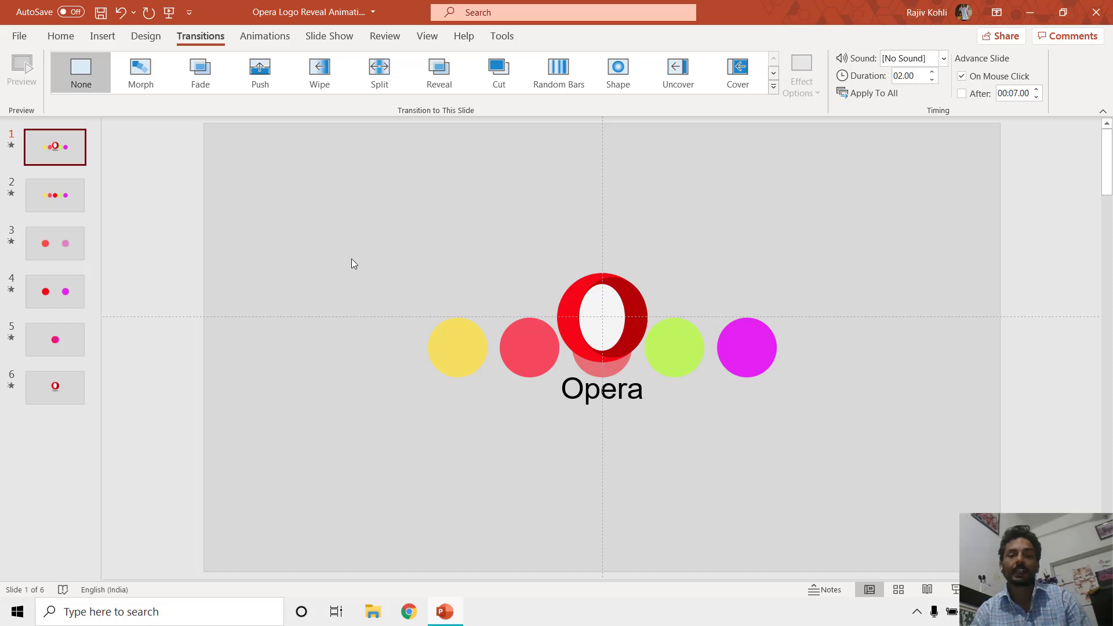
{"action": "left_click", "coordinate": [53, 151]}
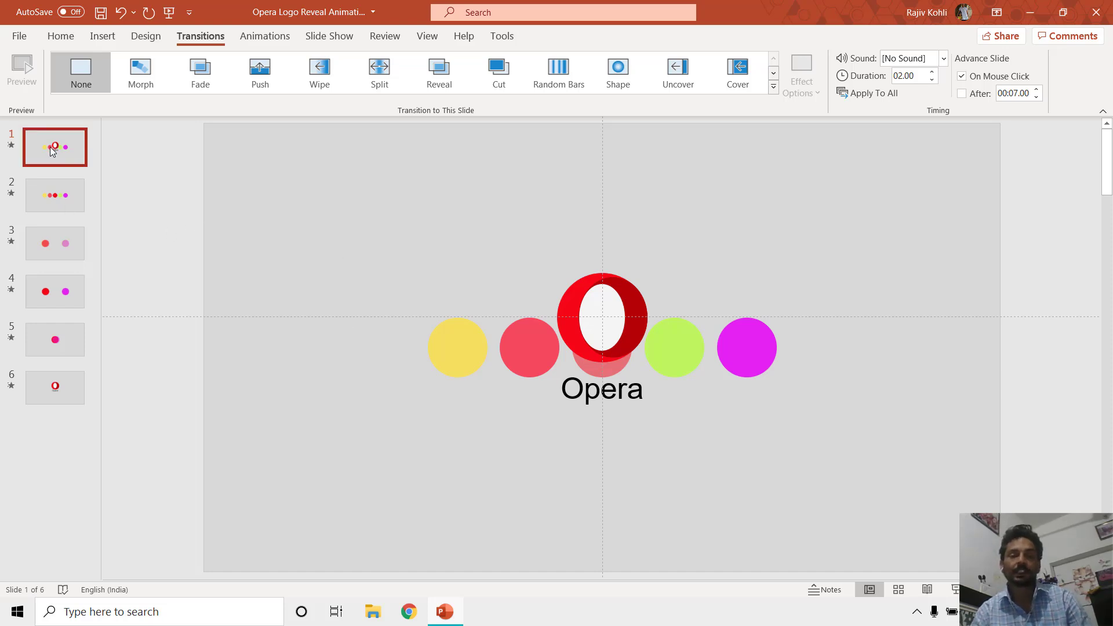
{"action": "left_click", "coordinate": [265, 36]}
{"action": "left_click", "coordinate": [820, 58]}
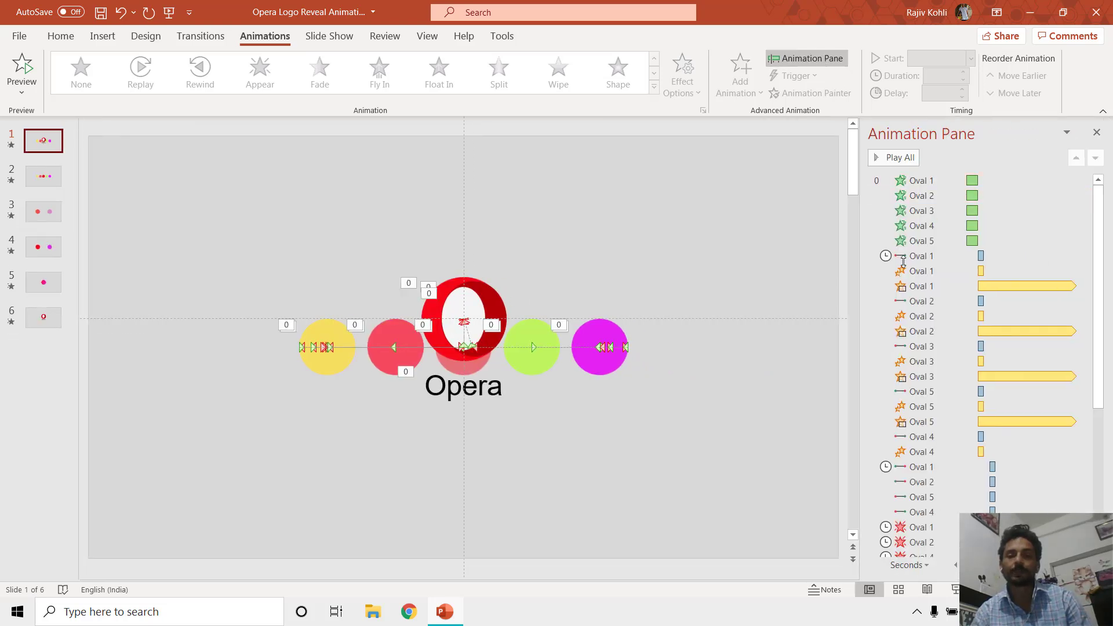
{"action": "left_click_drag", "start_coordinate": [1100, 200], "coordinate": [1102, 394]}
{"action": "left_click", "coordinate": [1101, 295]}
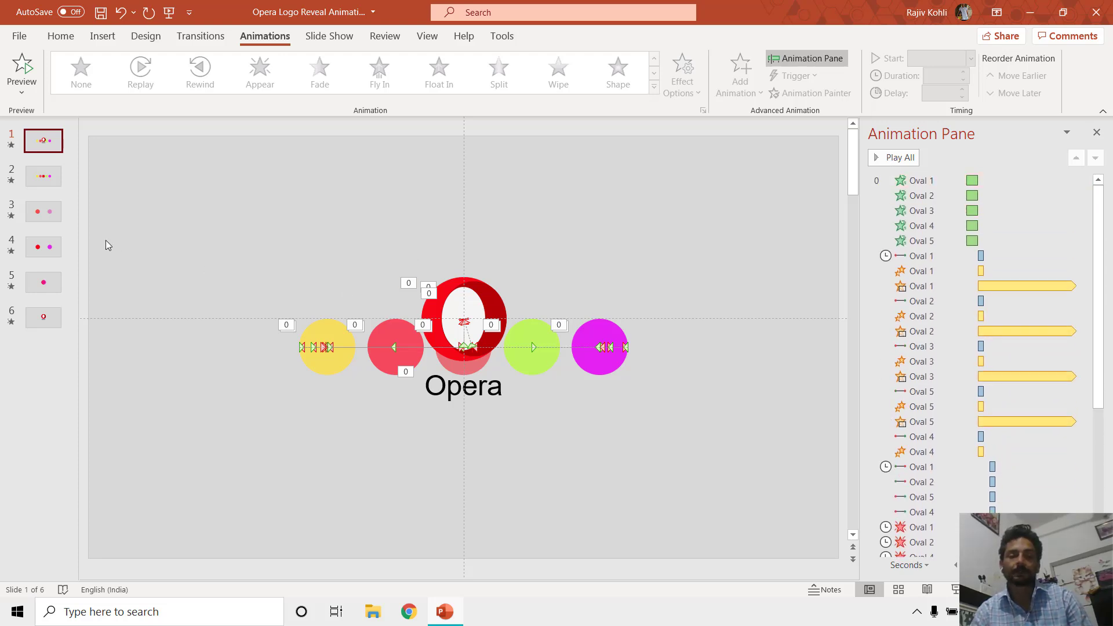
- Look through slides 2 and 1, then view slide 3's Morph transition settings
{"action": "left_click", "coordinate": [50, 180]}
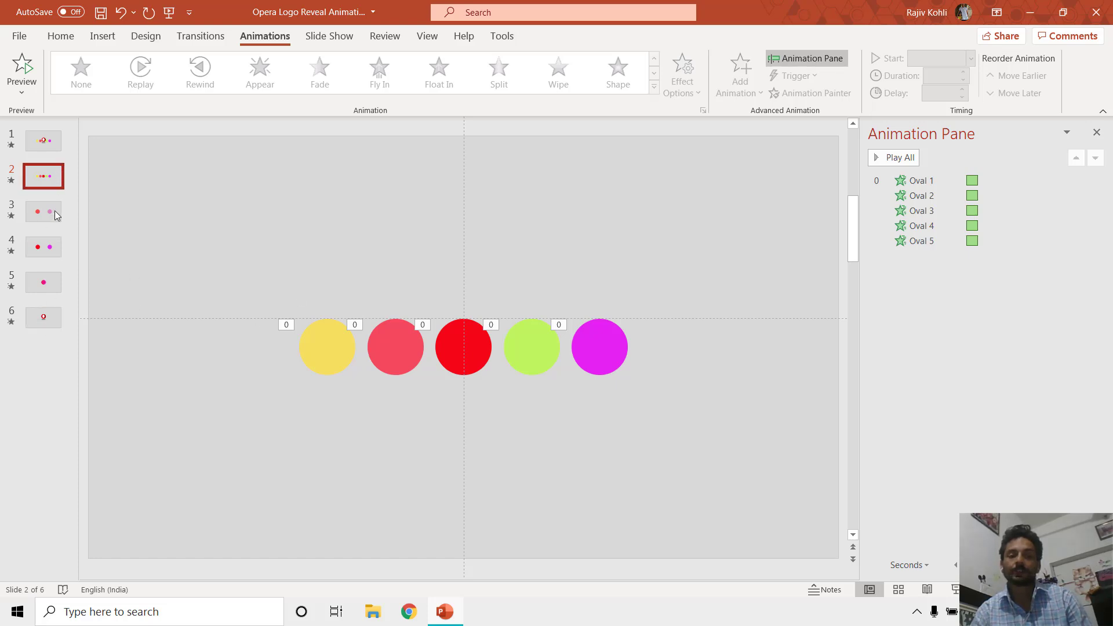
{"action": "left_click", "coordinate": [46, 148]}
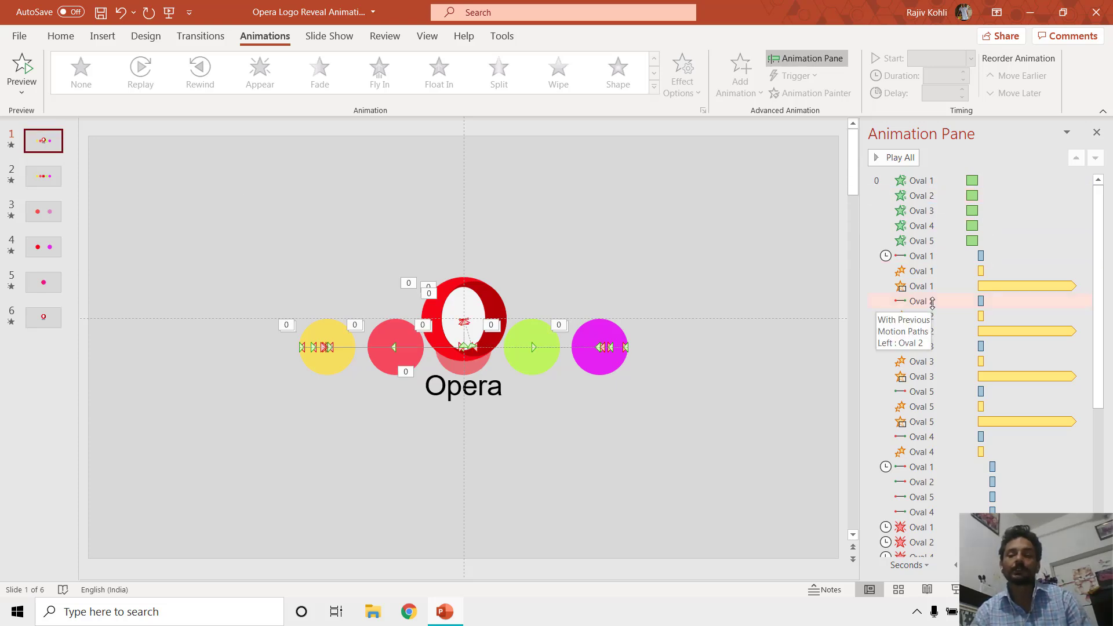
{"action": "mouse_move", "coordinate": [1102, 212]}
{"action": "left_mouse_down"}
{"action": "mouse_move", "coordinate": [1102, 284]}
{"action": "mouse_move", "coordinate": [1101, 191]}
{"action": "left_mouse_up"}
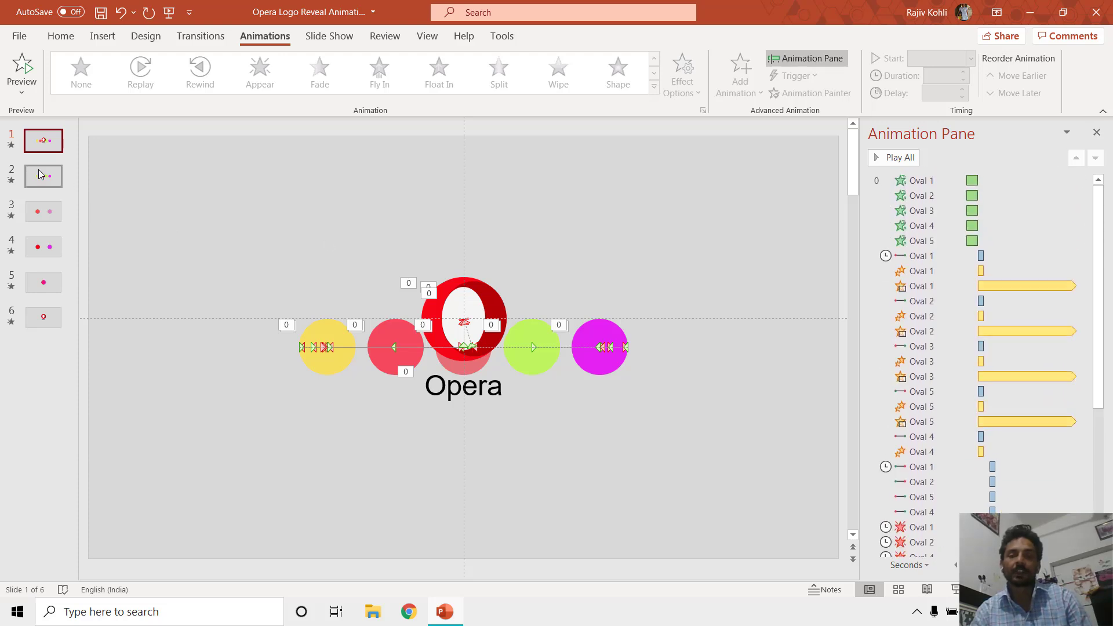
{"action": "left_click", "coordinate": [38, 211]}
{"action": "left_click", "coordinate": [200, 36]}
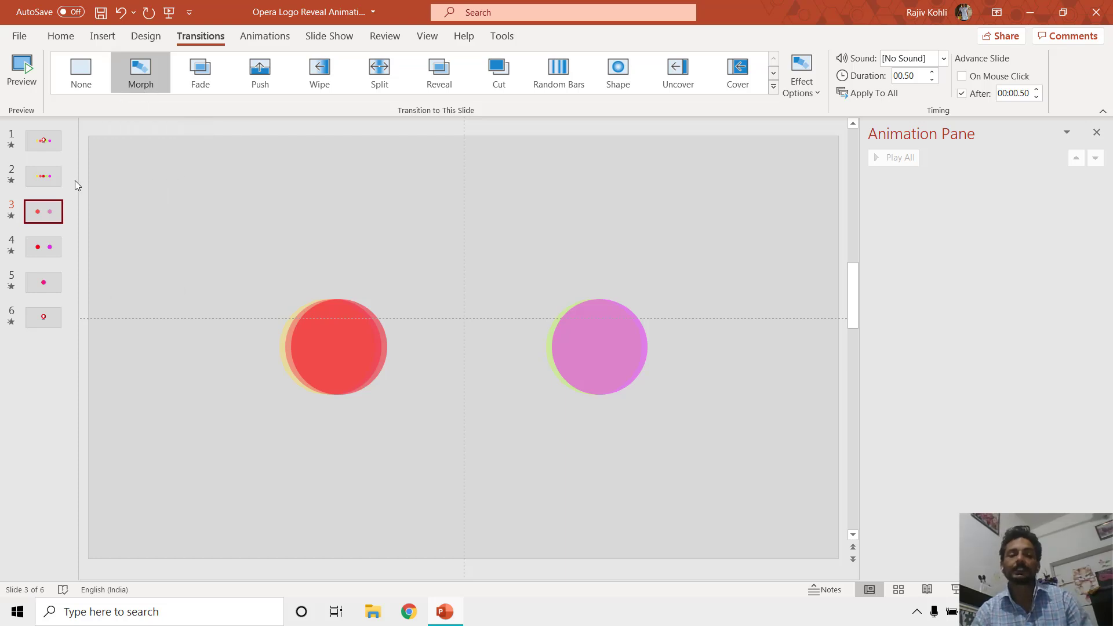
- Return to slide 1 to see its Circle, Grow/Shrink and motion-path effects for Ovals 1–5
{"action": "left_click", "coordinate": [44, 142]}
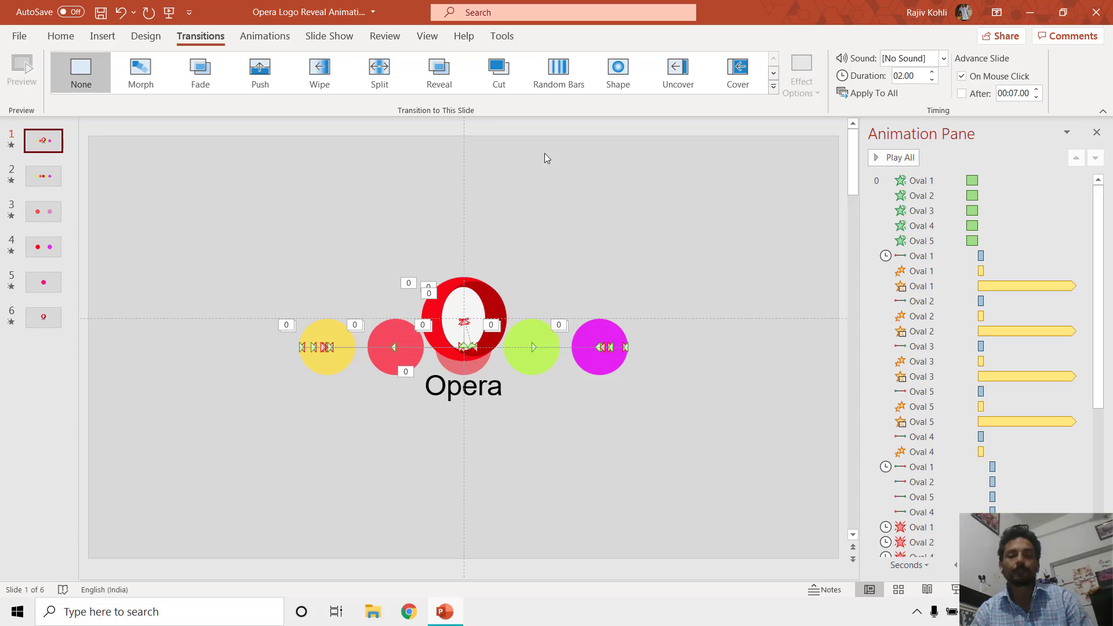
{"action": "left_click", "coordinate": [61, 36]}
{"action": "left_click", "coordinate": [957, 93]}
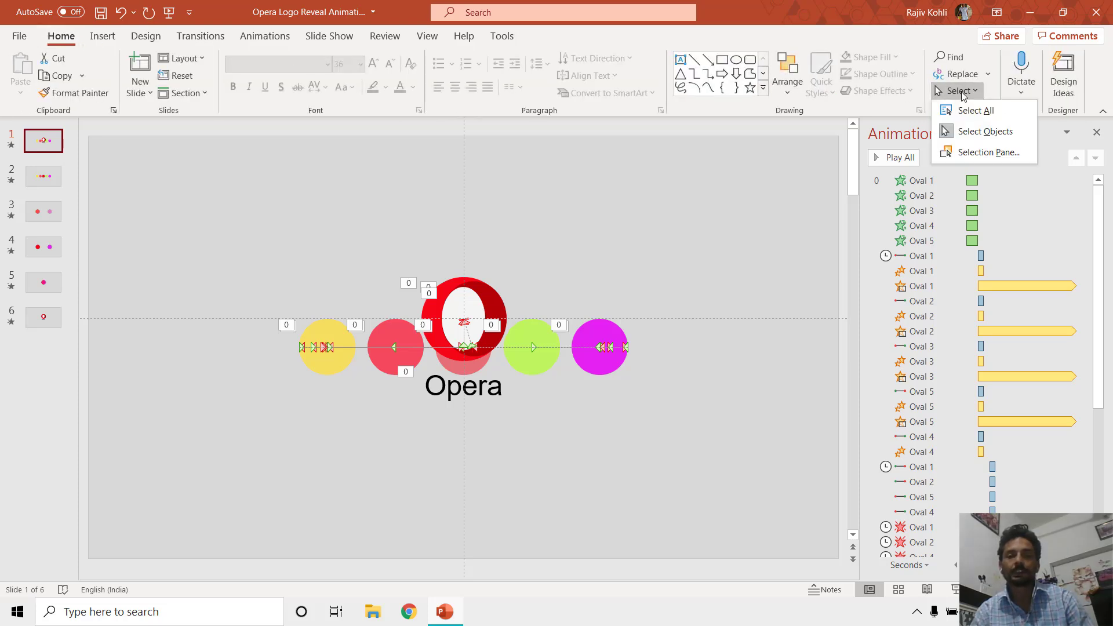
{"action": "left_click", "coordinate": [971, 152]}
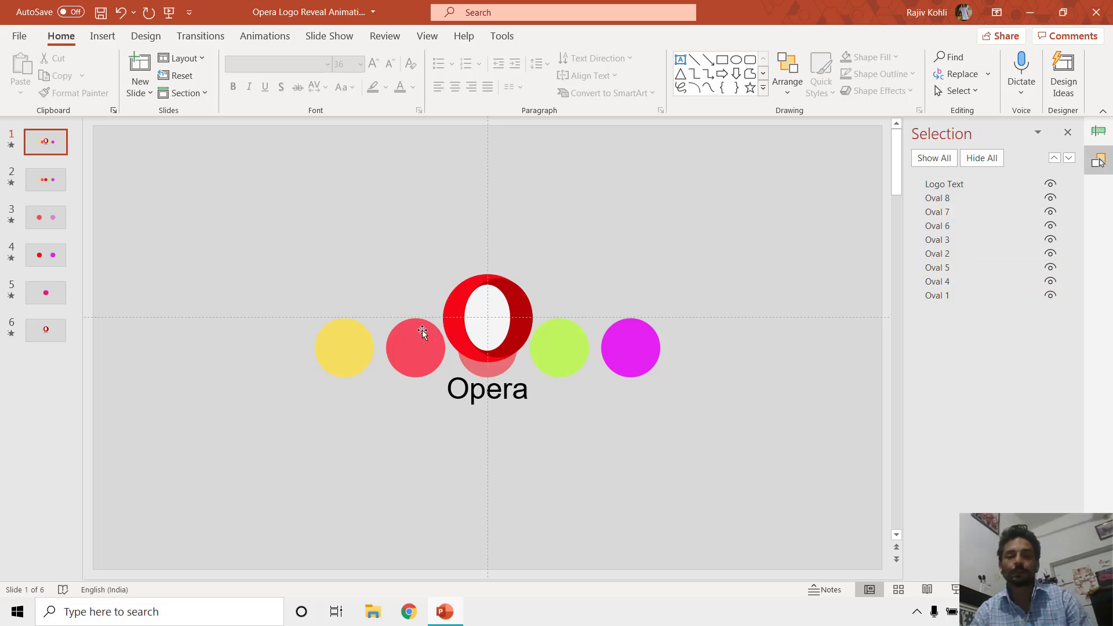
{"action": "left_click", "coordinate": [348, 357]}
{"action": "left_click", "coordinate": [416, 359]}
{"action": "left_click", "coordinate": [497, 365]}
{"action": "left_click", "coordinate": [583, 362]}
{"action": "left_click", "coordinate": [637, 353]}
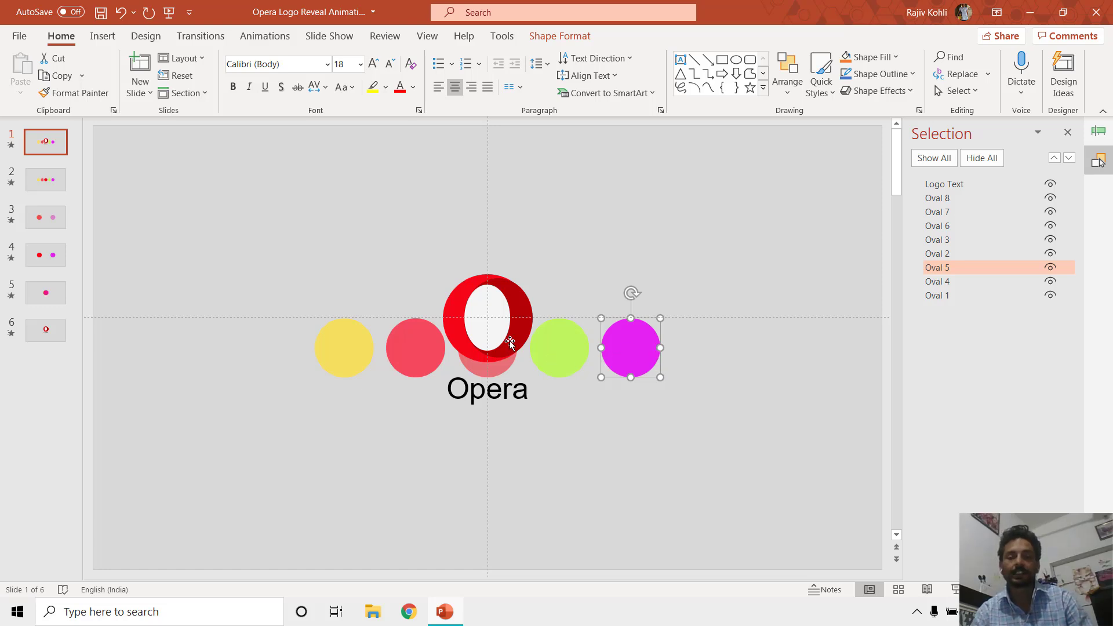
{"action": "left_click", "coordinate": [456, 302]}
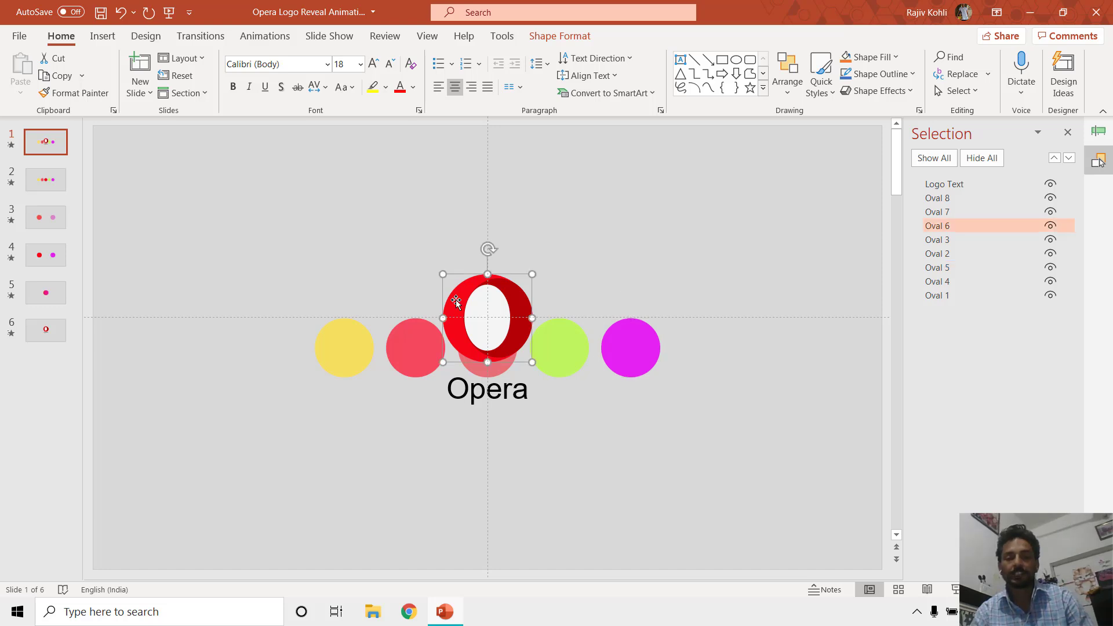
{"action": "left_click_drag", "start_coordinate": [457, 302], "coordinate": [400, 204]}
{"action": "left_click_drag", "start_coordinate": [520, 293], "coordinate": [583, 213]}
{"action": "left_click_drag", "start_coordinate": [487, 317], "coordinate": [495, 231]}
{"action": "left_click", "coordinate": [120, 13]}
{"action": "left_click", "coordinate": [120, 12]}
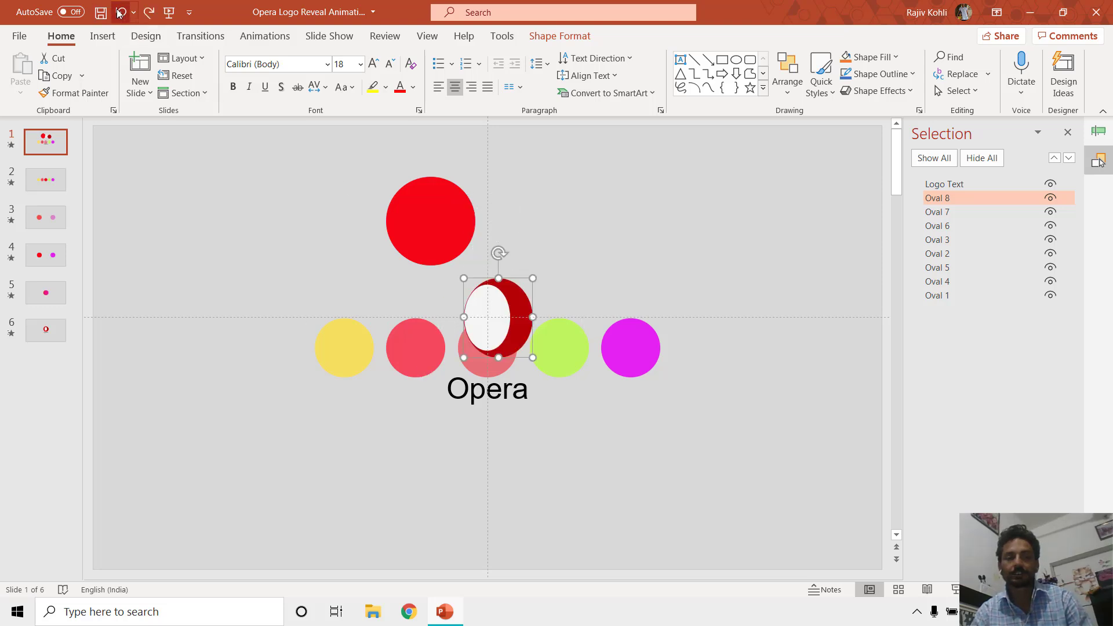
{"action": "left_click", "coordinate": [120, 12]}
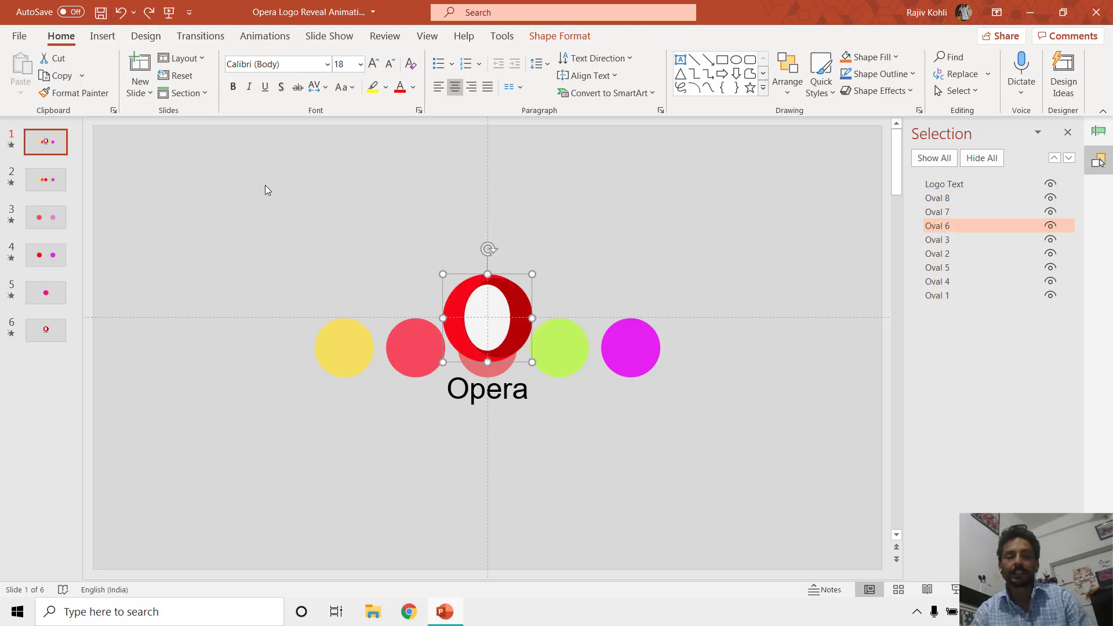
- Restore the animation list, check each of the five circles' effects, then select Oval 1's entrance
{"action": "left_click", "coordinate": [1095, 134]}
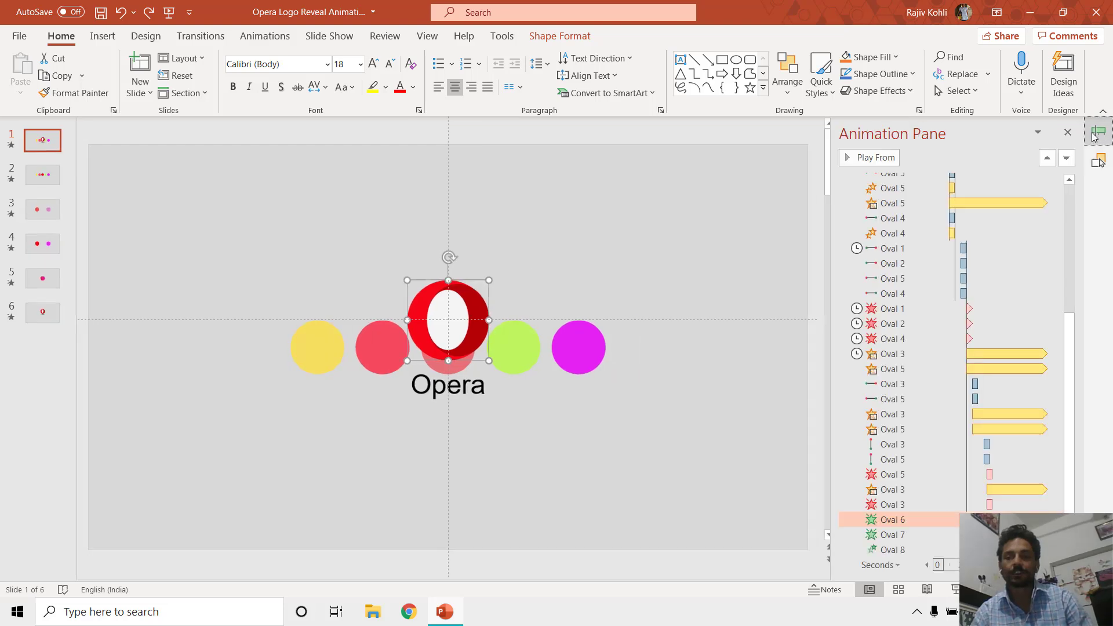
{"action": "left_click_drag", "start_coordinate": [1071, 364], "coordinate": [1077, 203]}
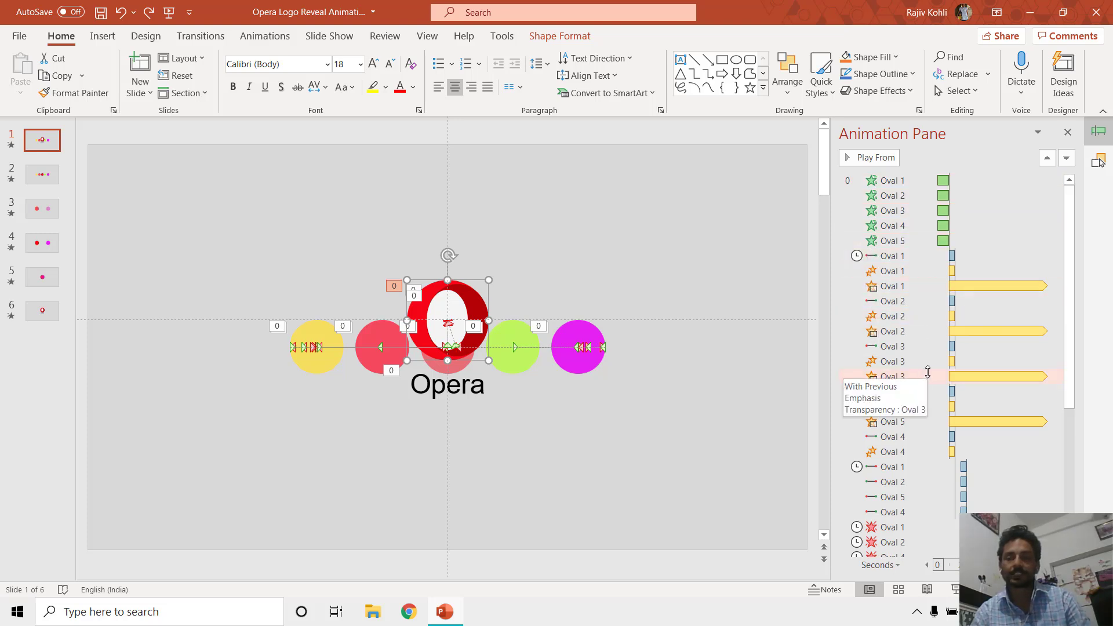
{"action": "left_click", "coordinate": [347, 290]}
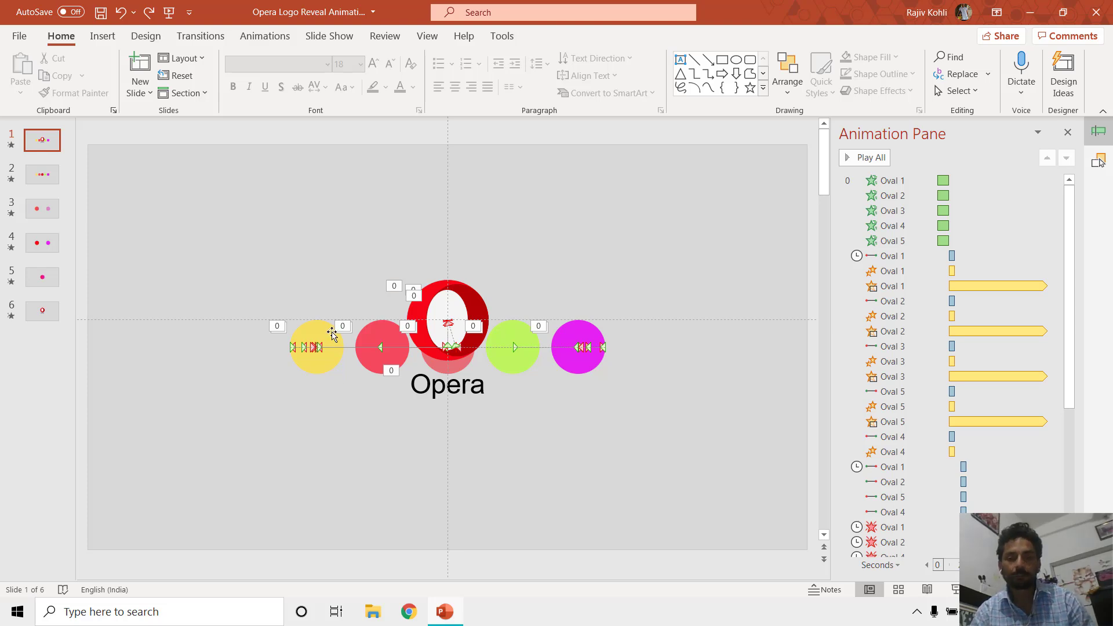
{"action": "left_click", "coordinate": [315, 339]}
{"action": "left_click", "coordinate": [400, 345]}
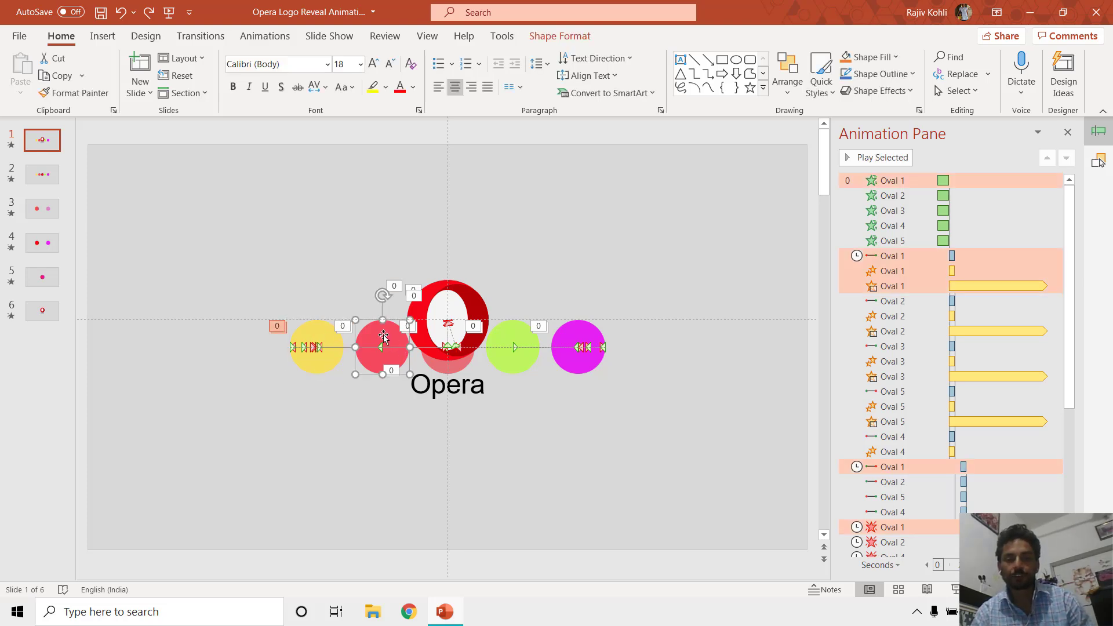
{"action": "left_click", "coordinate": [461, 367]}
{"action": "left_click", "coordinate": [530, 361]}
{"action": "left_click", "coordinate": [576, 354]}
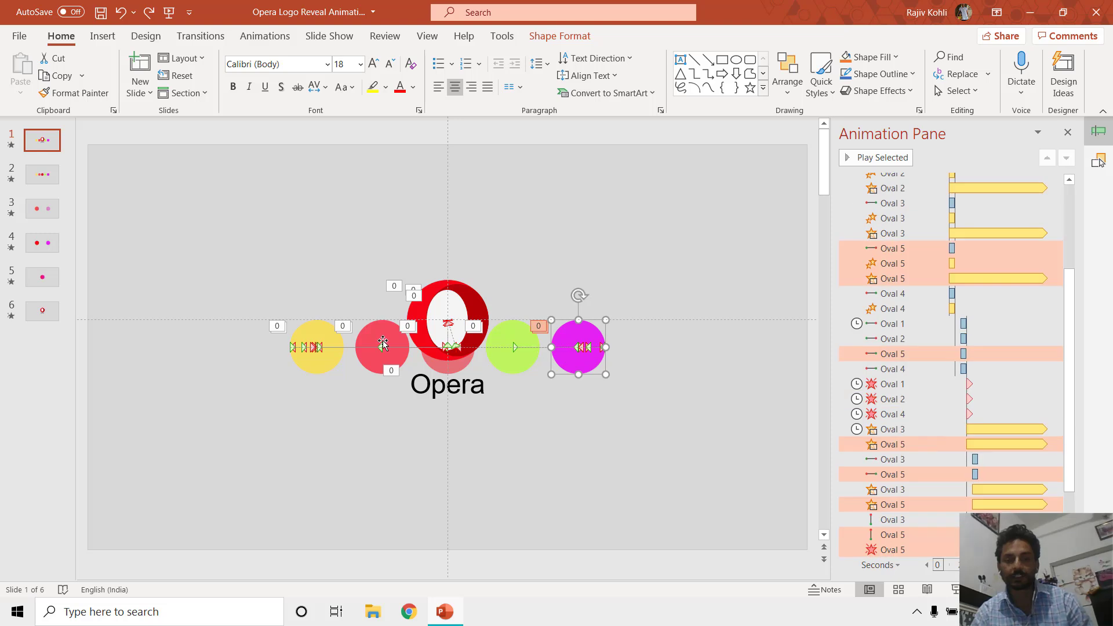
{"action": "left_click_drag", "start_coordinate": [1071, 293], "coordinate": [1072, 191]}
{"action": "left_click", "coordinate": [887, 180]}
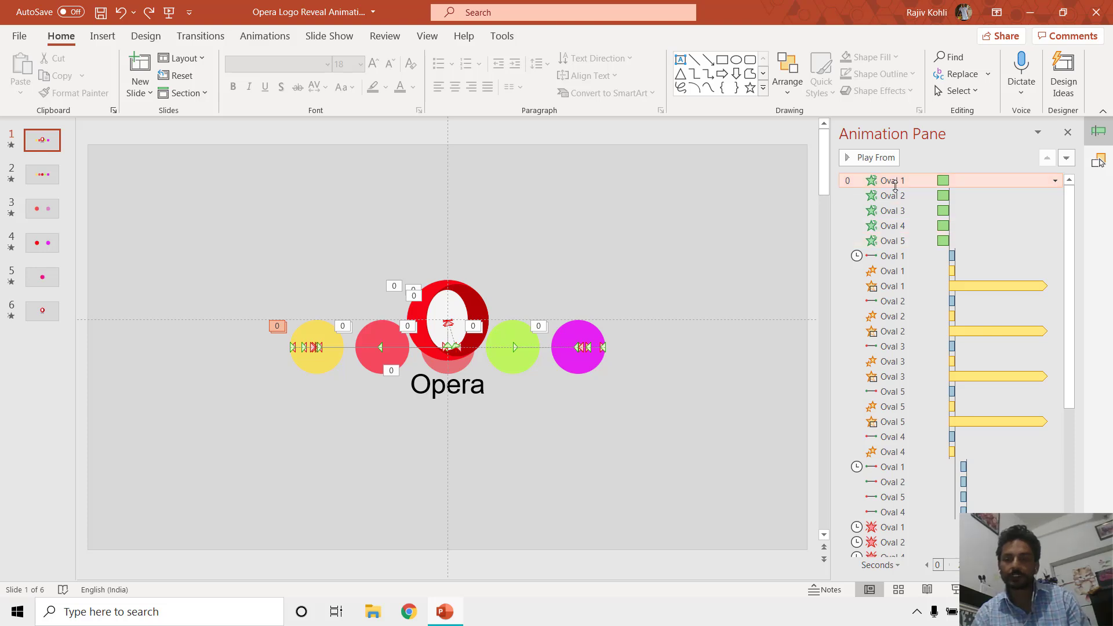
{"action": "left_click", "coordinate": [898, 240], "text": "shift"}
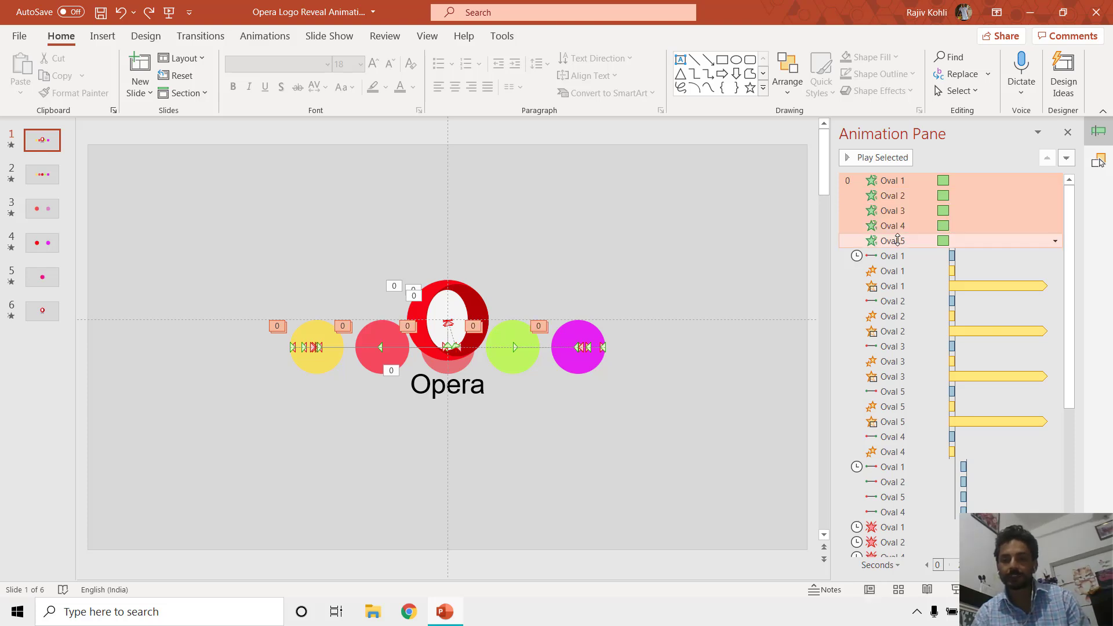
{"action": "left_click", "coordinate": [897, 180]}
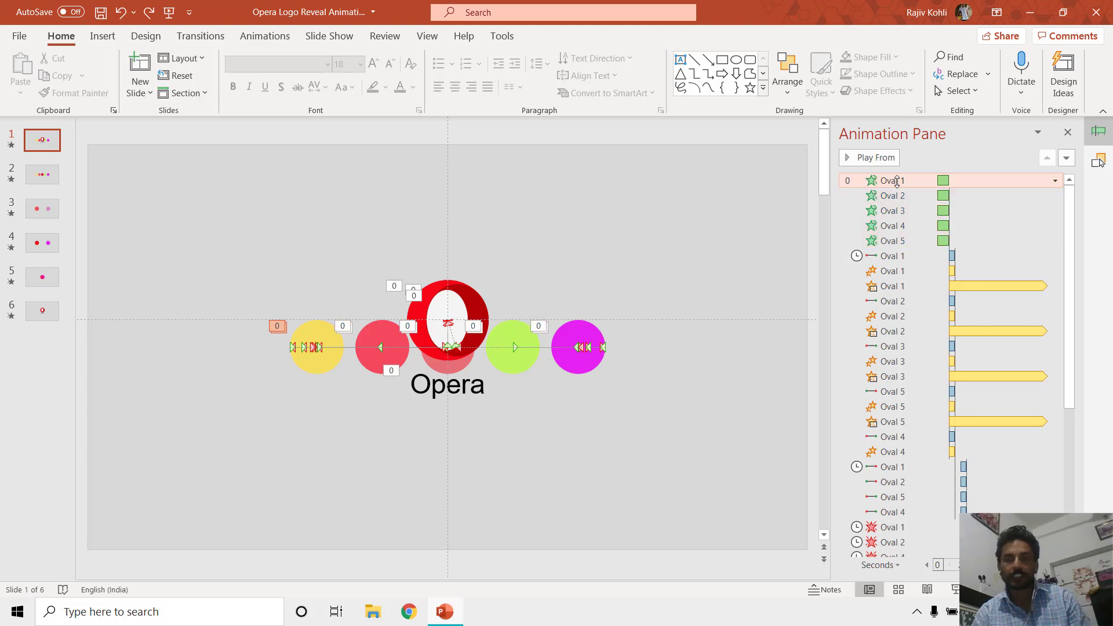
{"action": "left_click", "coordinate": [898, 211], "text": "ctrl"}
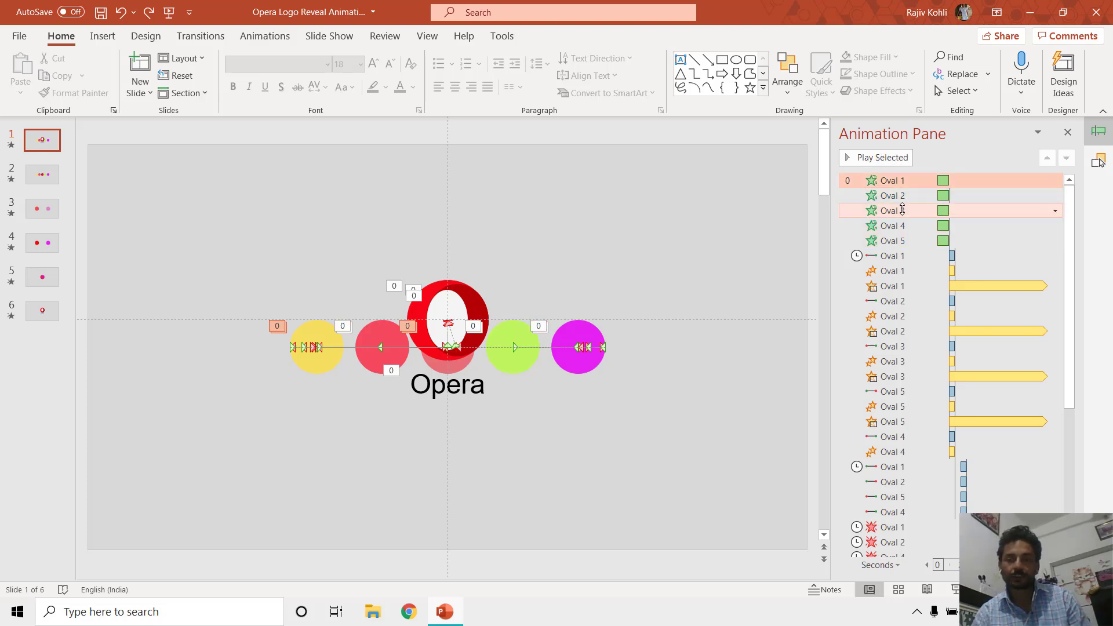
{"action": "left_click", "coordinate": [908, 240], "text": "ctrl"}
{"action": "left_click", "coordinate": [904, 226], "text": "ctrl"}
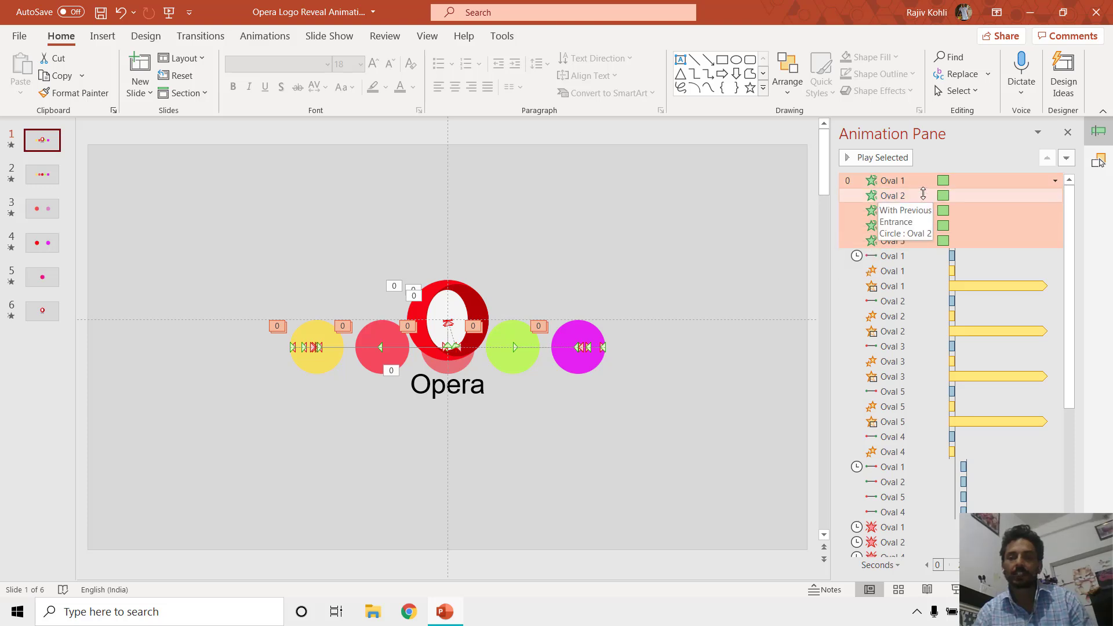
{"action": "right_click", "coordinate": [923, 194]}
{"action": "left_click", "coordinate": [972, 263]}
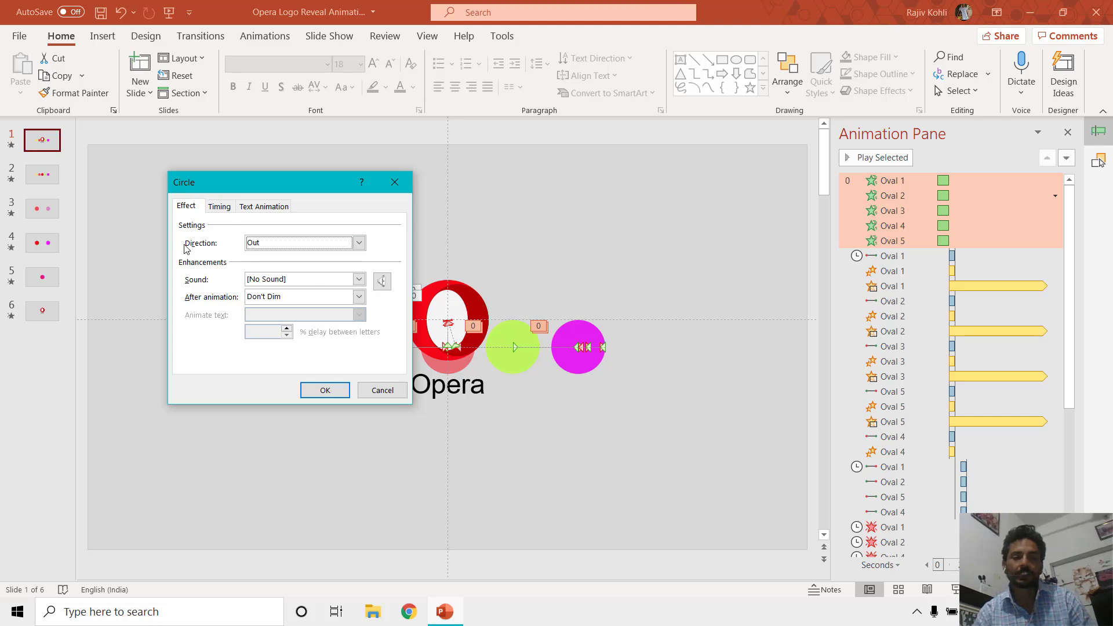
{"action": "left_click", "coordinate": [325, 390]}
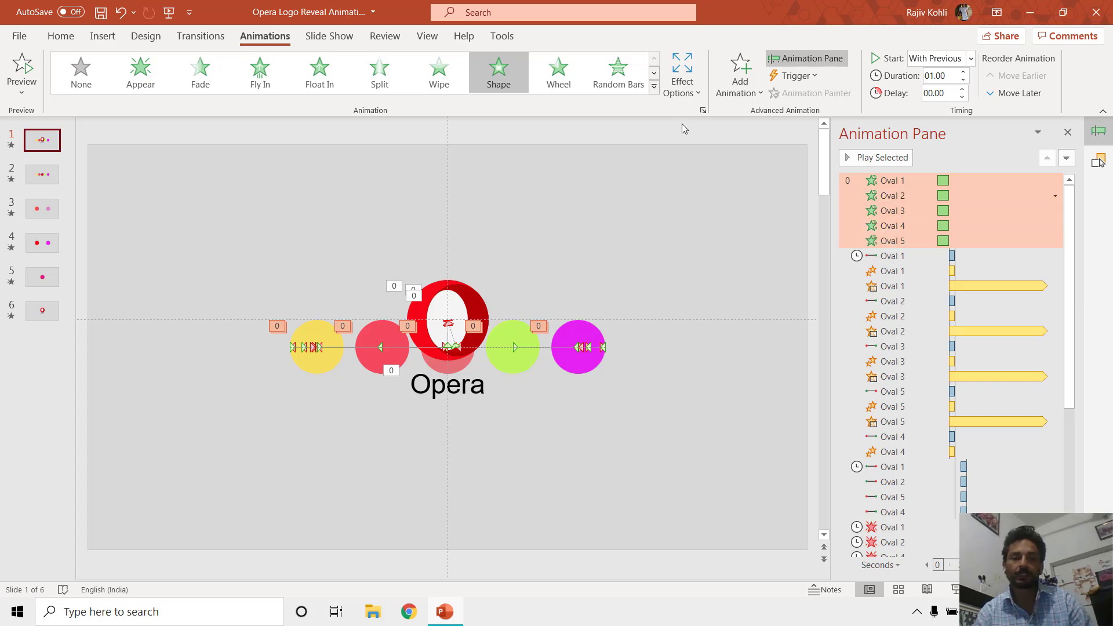
{"action": "left_click", "coordinate": [655, 87]}
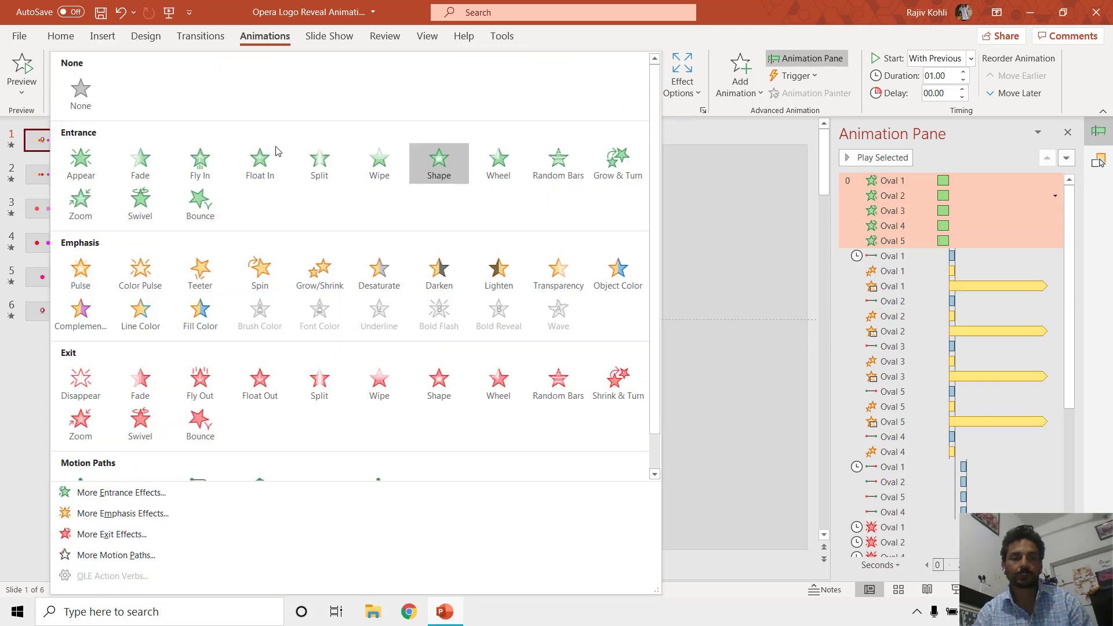
{"action": "left_click", "coordinate": [140, 161]}
{"action": "left_click", "coordinate": [954, 589]}
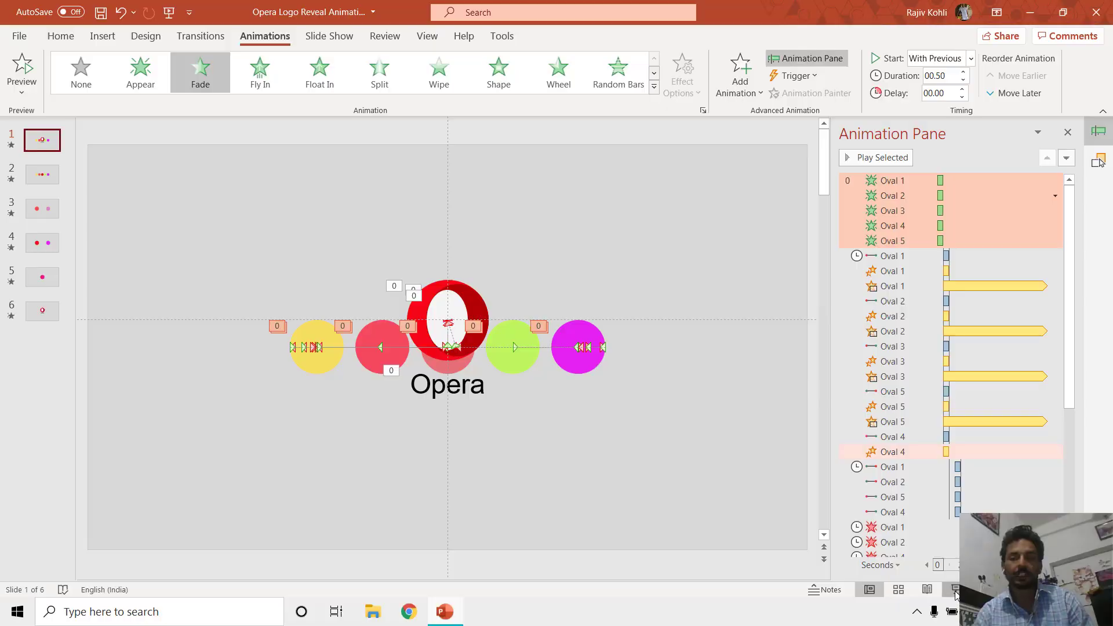
- Lengthen the five ovals' fade-in from 00.50 to 01.00 seconds and preview it full screen
{"action": "key", "text": "Escape"}
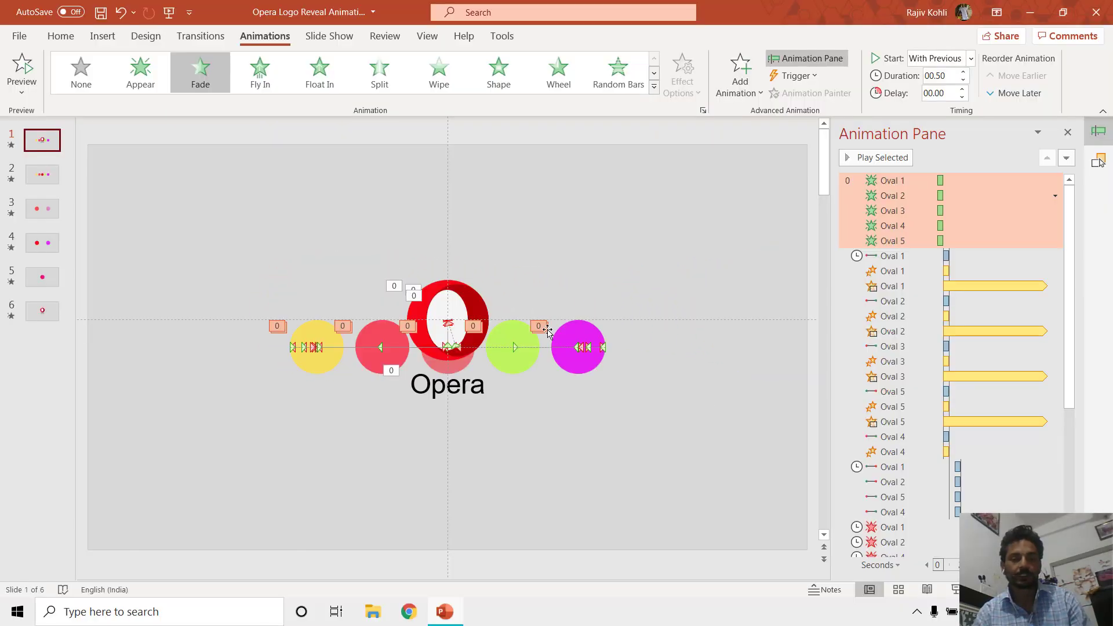
{"action": "key", "text": "shift+F5"}
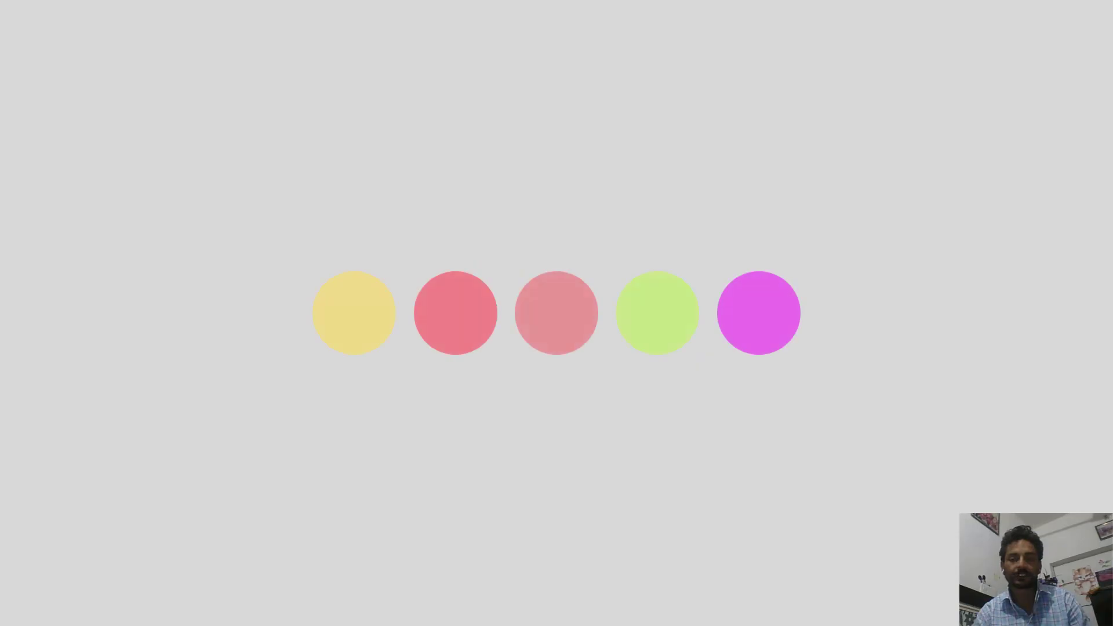
{"action": "key", "text": "Escape"}
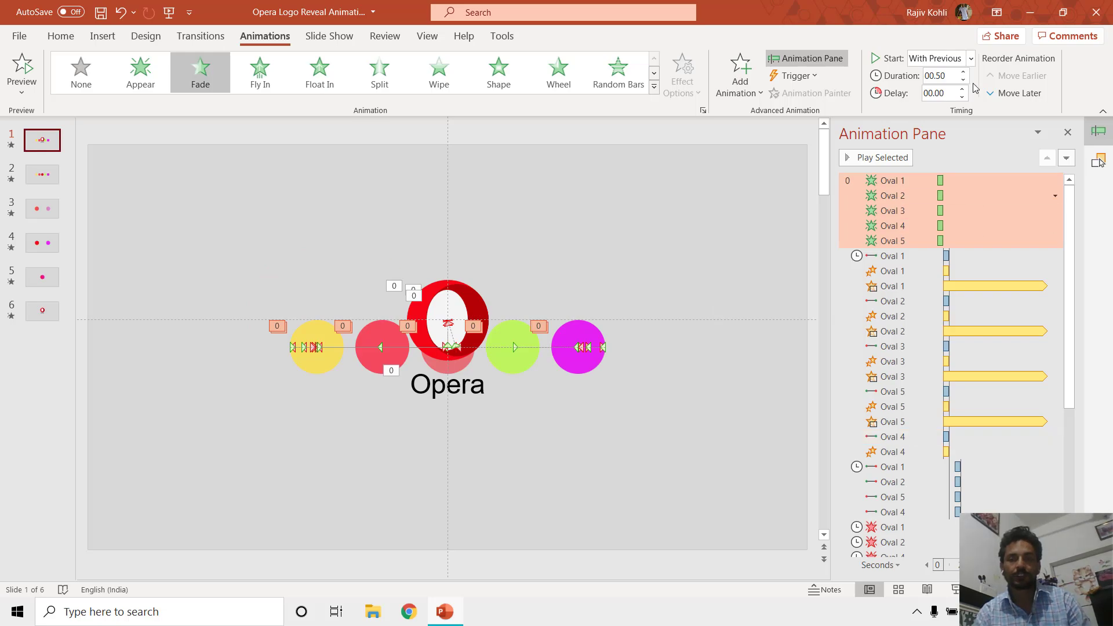
{"action": "left_click", "coordinate": [963, 73]}
{"action": "left_click", "coordinate": [963, 72]}
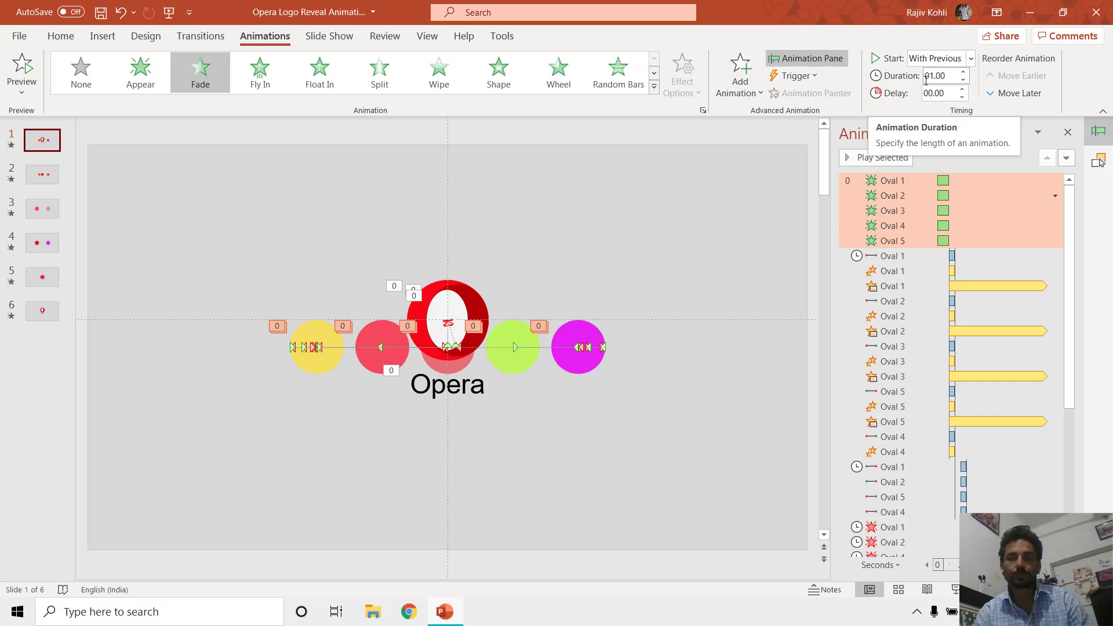
{"action": "left_click", "coordinate": [954, 590]}
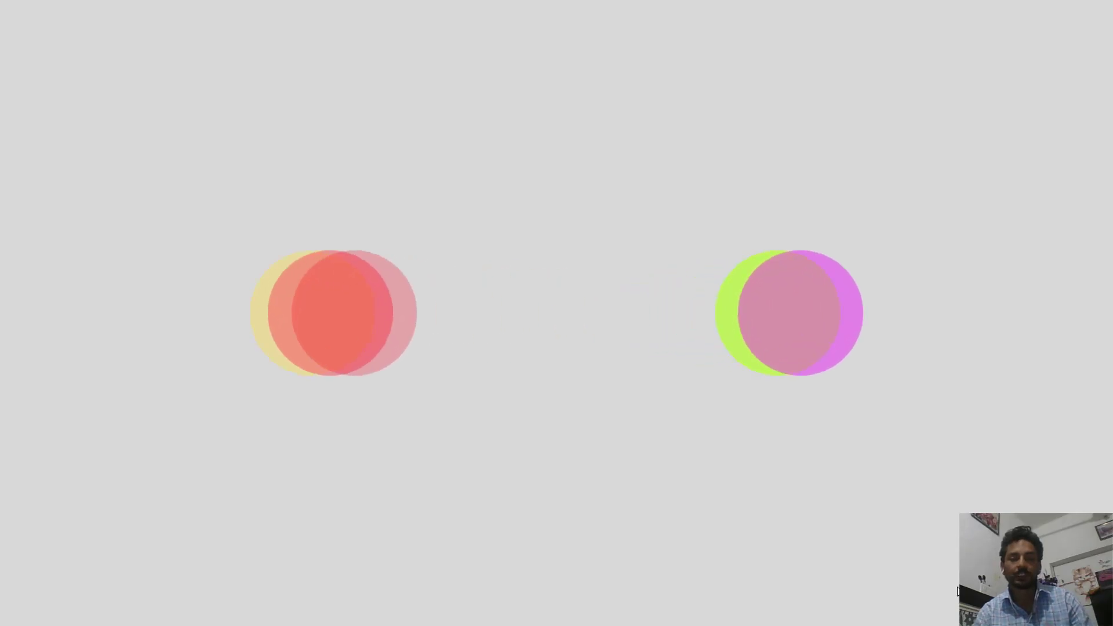
{"action": "key", "text": "Escape"}
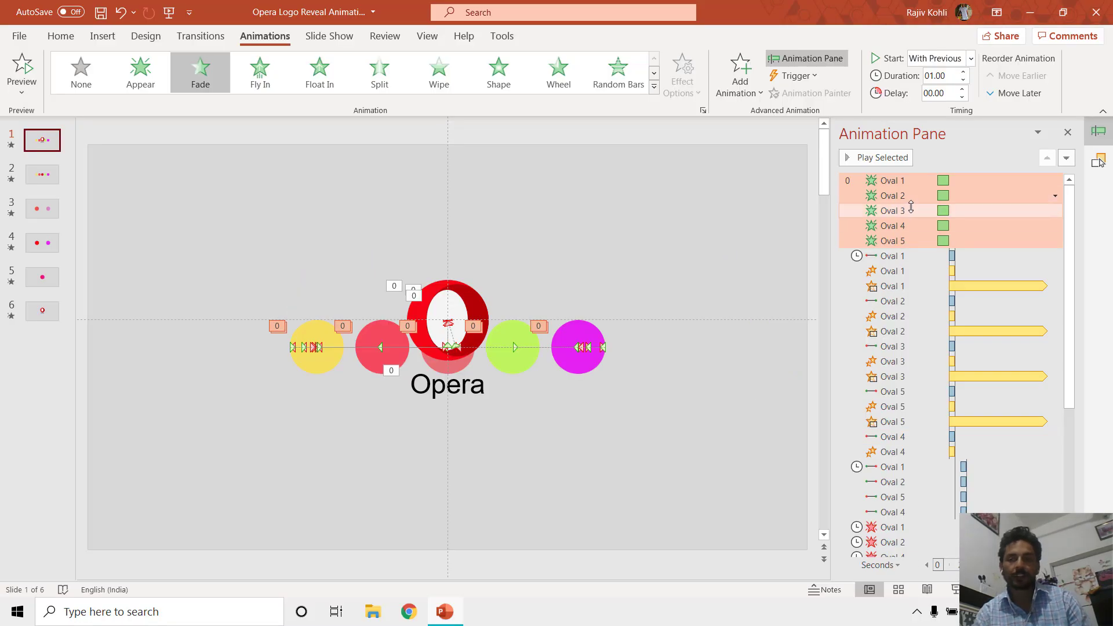
- Change the five circles' entrance effect to Wipe and preview it
{"action": "left_click", "coordinate": [654, 87]}
{"action": "left_click", "coordinate": [219, 494]}
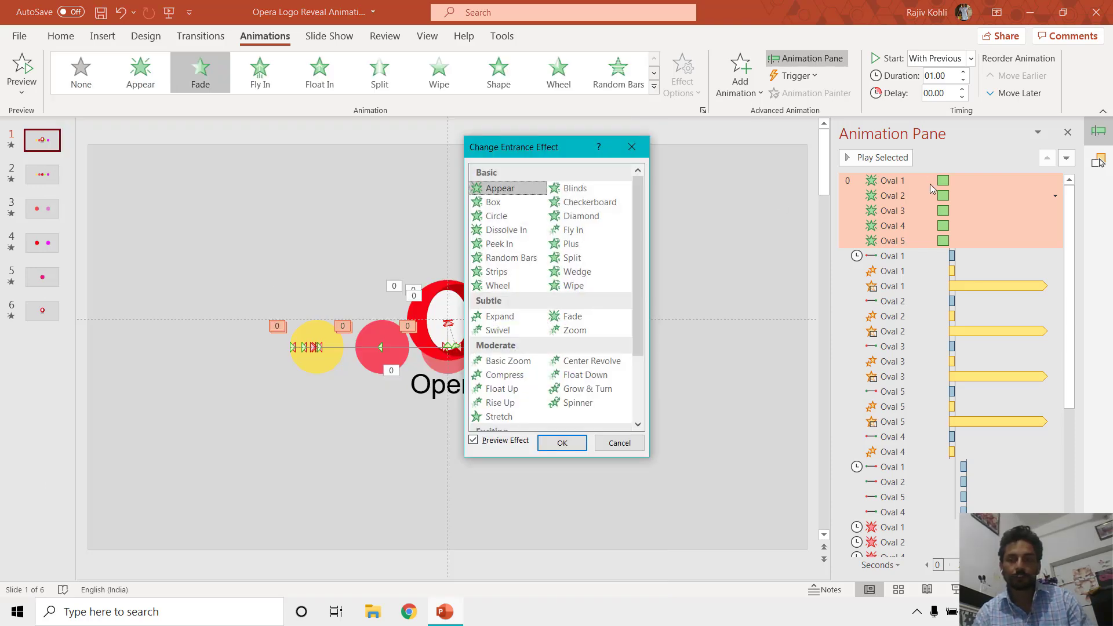
{"action": "key", "text": "Escape"}
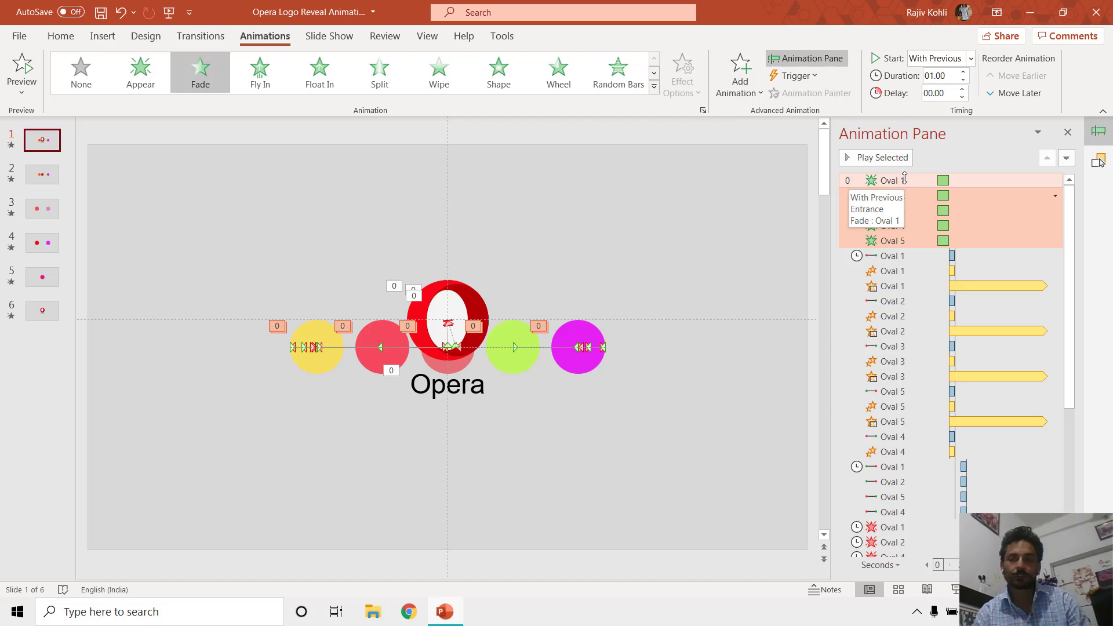
{"action": "left_click", "coordinate": [654, 93]}
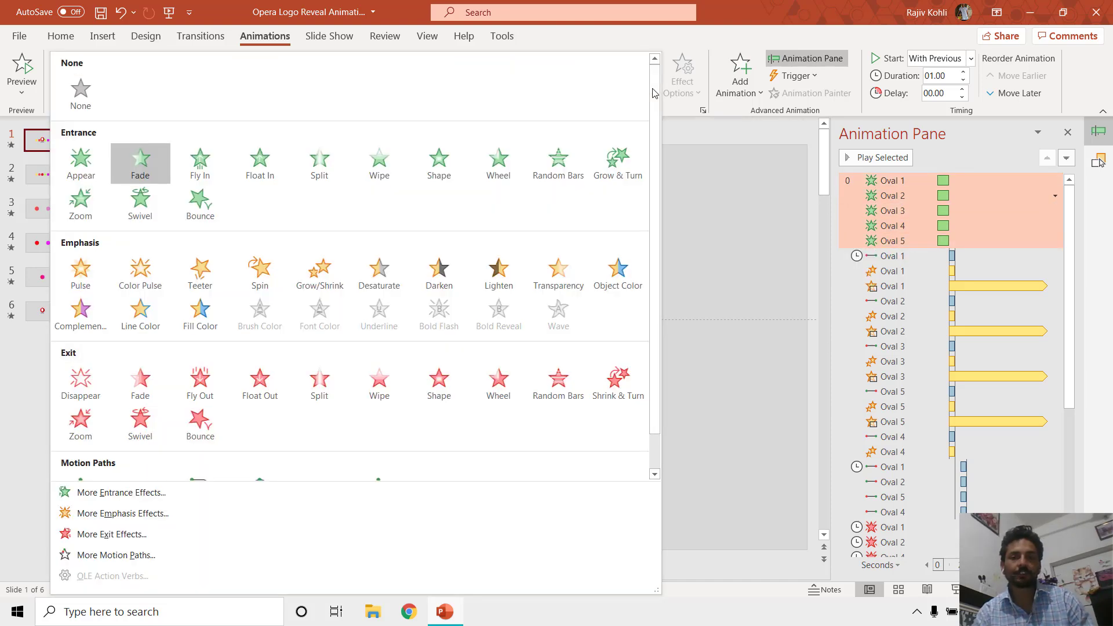
{"action": "left_click", "coordinate": [678, 83]}
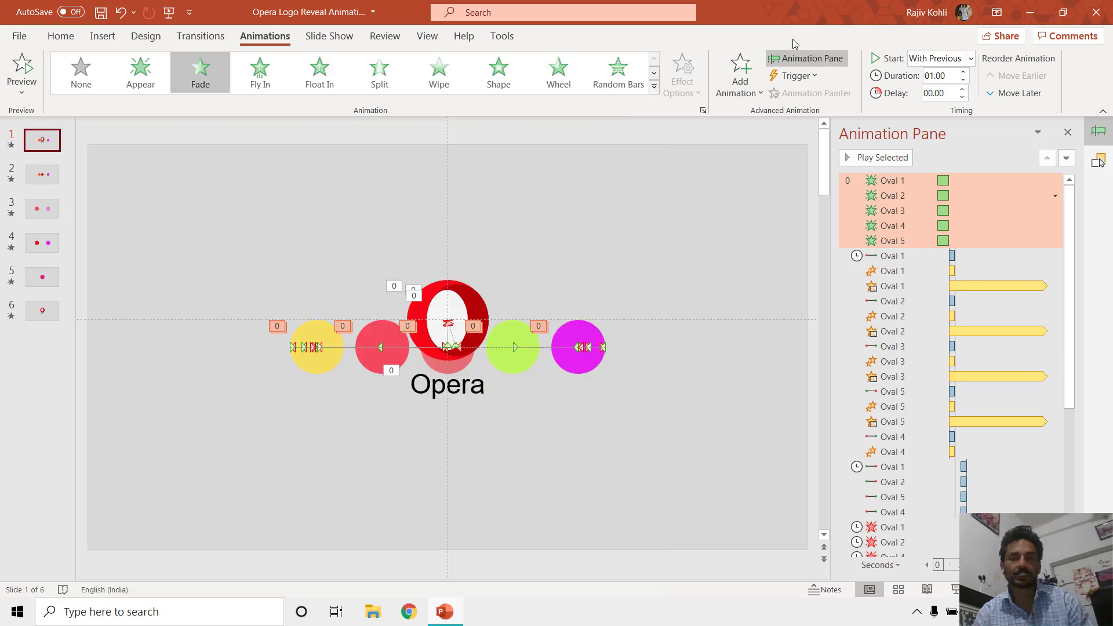
{"action": "left_click", "coordinate": [736, 88]}
{"action": "left_click", "coordinate": [657, 88]}
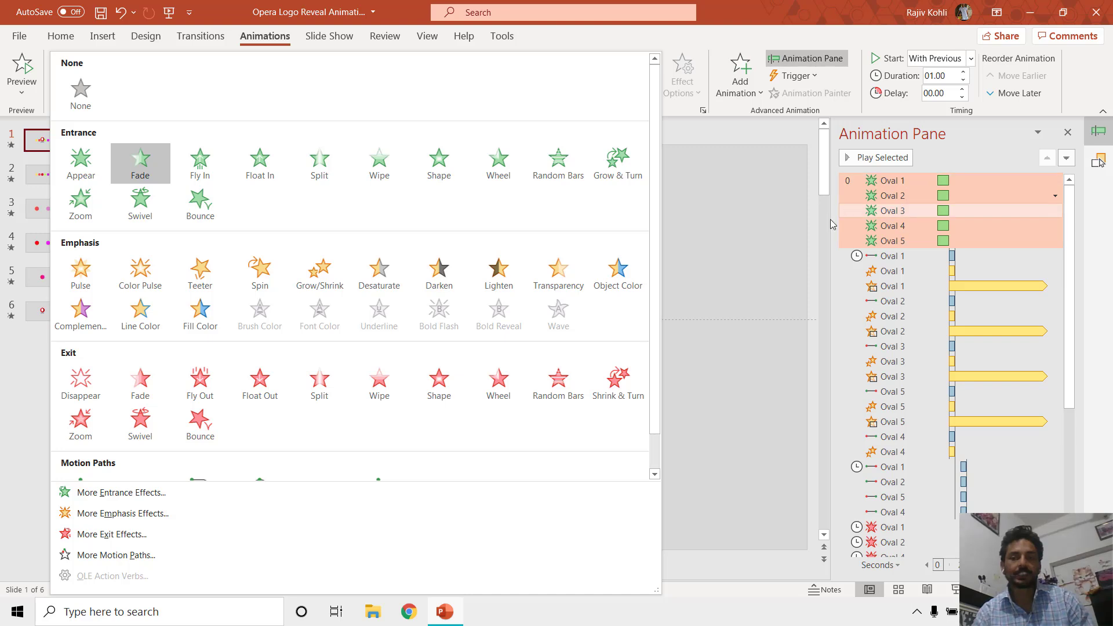
{"action": "left_click", "coordinate": [378, 167]}
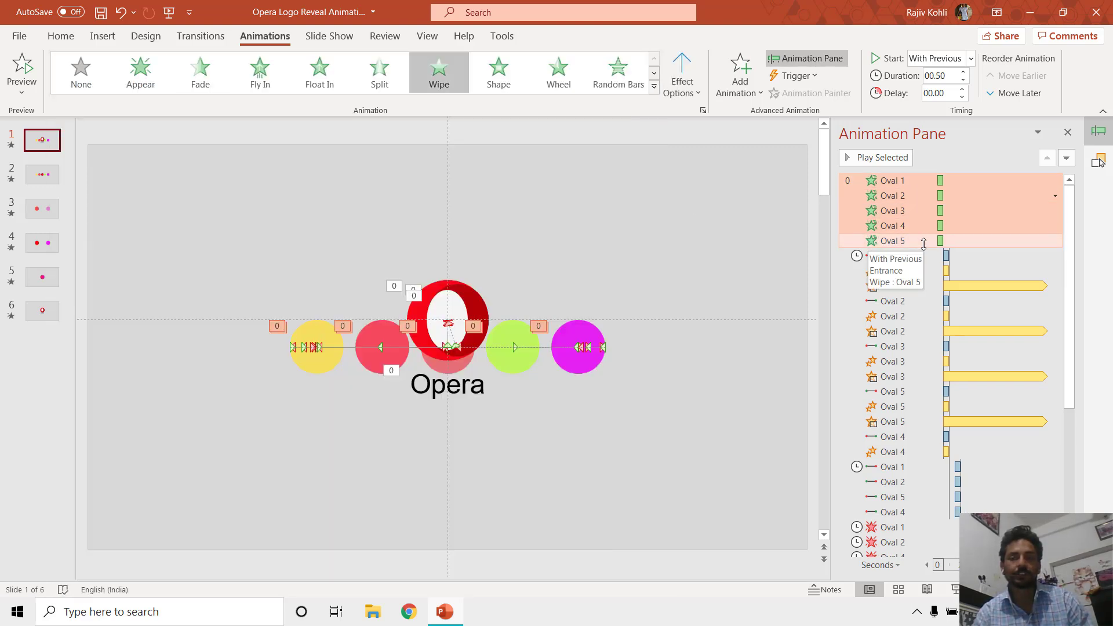
{"action": "left_click", "coordinate": [956, 591]}
{"action": "key", "text": "Escape"}
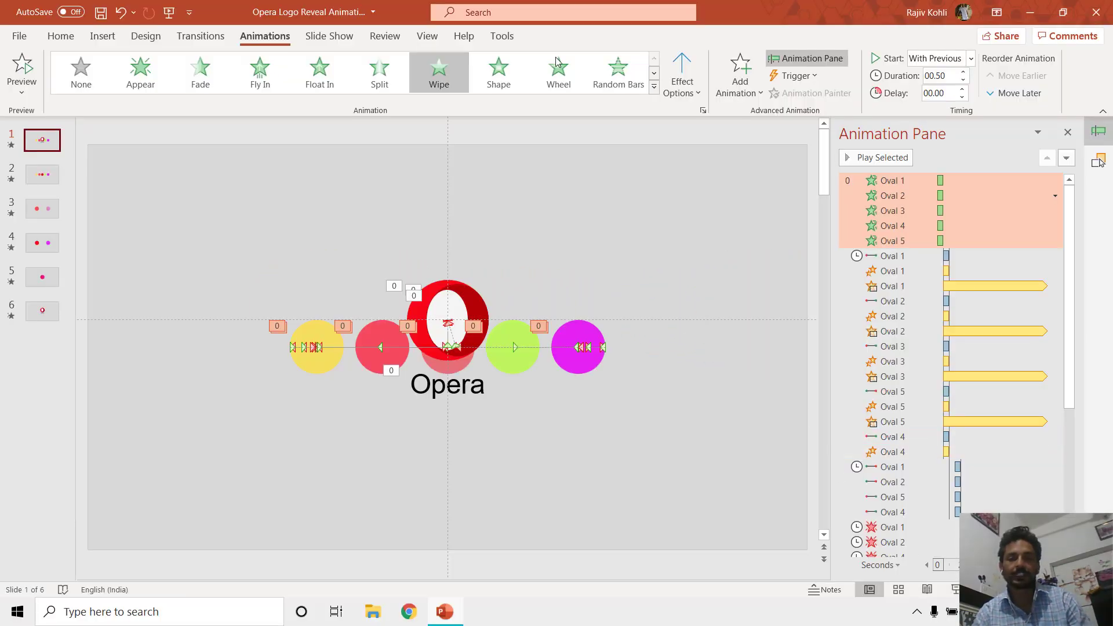
- Add a Wheel entrance, delete the five extra On Click entries, and show the Selection pane
{"action": "left_click", "coordinate": [740, 86]}
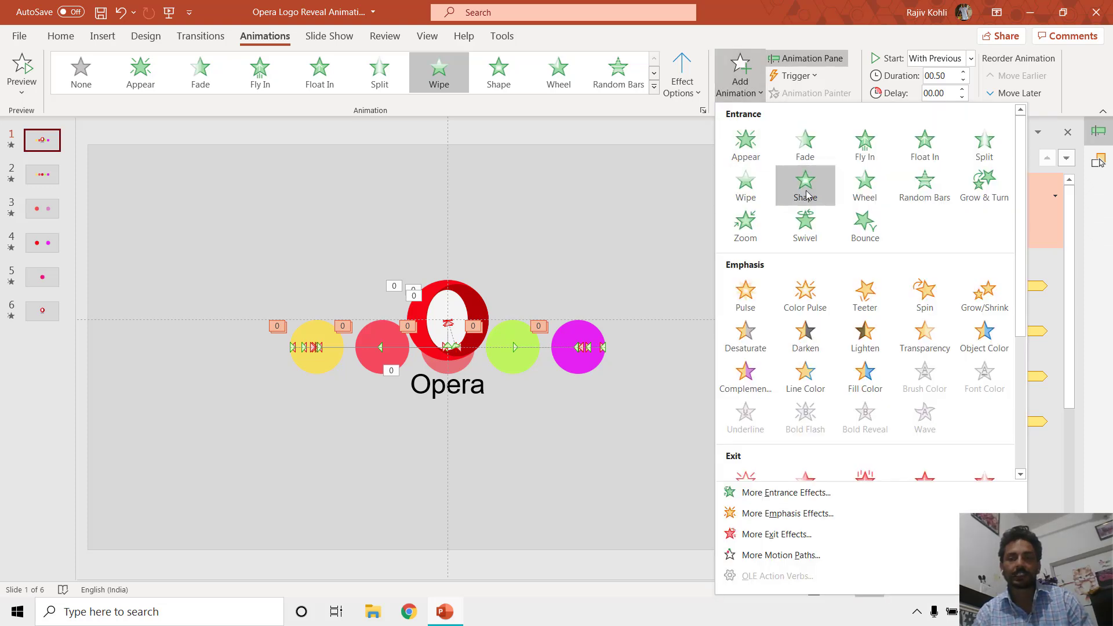
{"action": "left_click", "coordinate": [864, 188]}
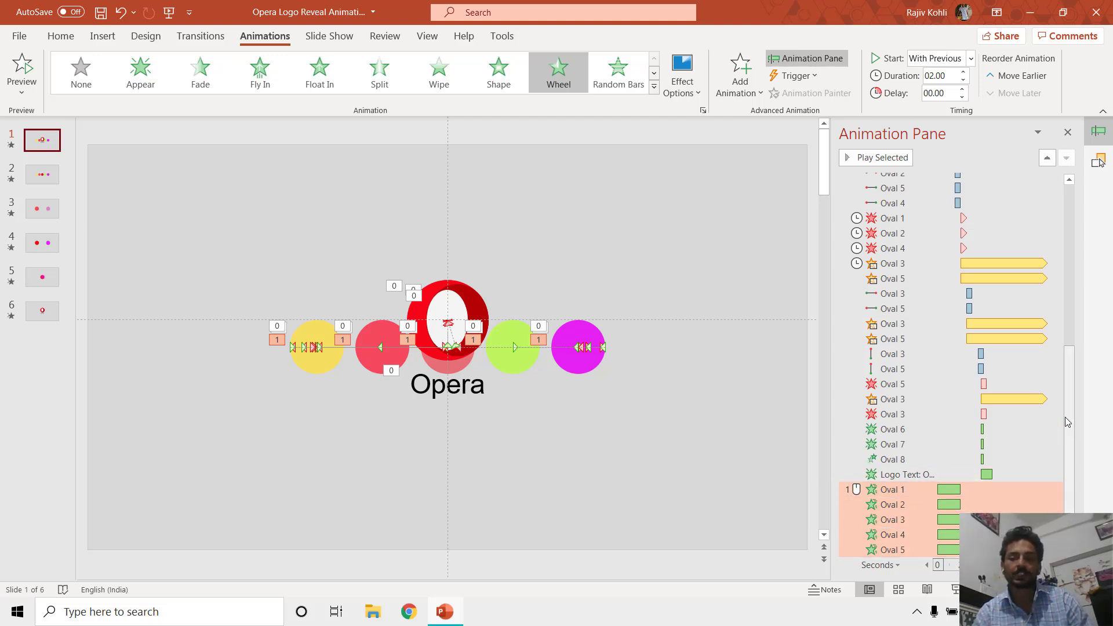
{"action": "left_click_drag", "start_coordinate": [1069, 422], "coordinate": [975, 221]}
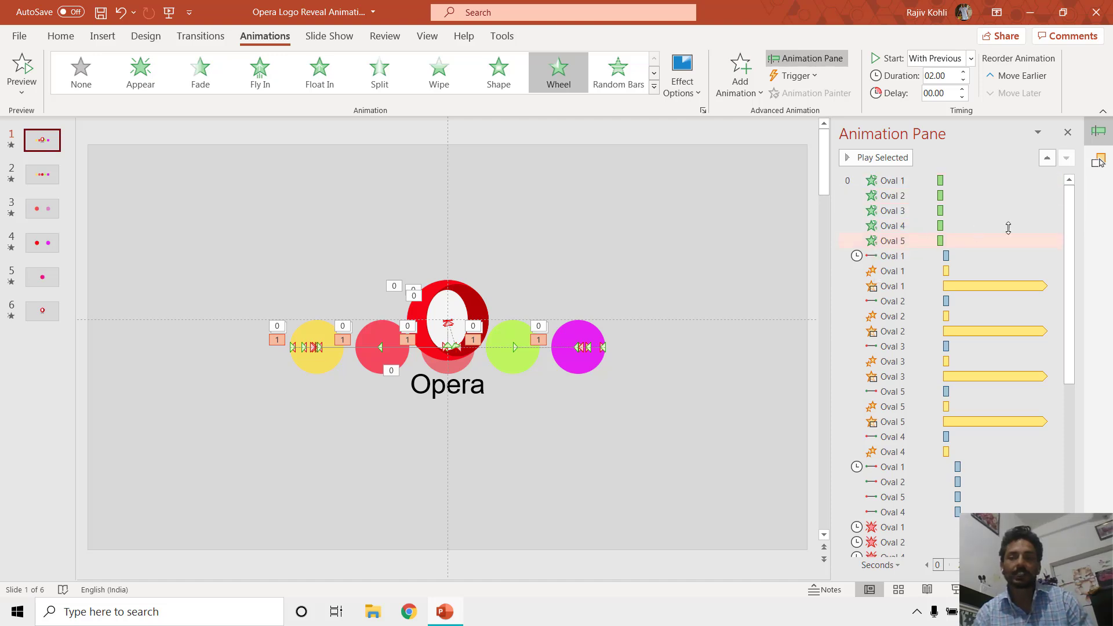
{"action": "left_click_drag", "start_coordinate": [1071, 206], "coordinate": [1070, 367]}
{"action": "left_click", "coordinate": [893, 489]}
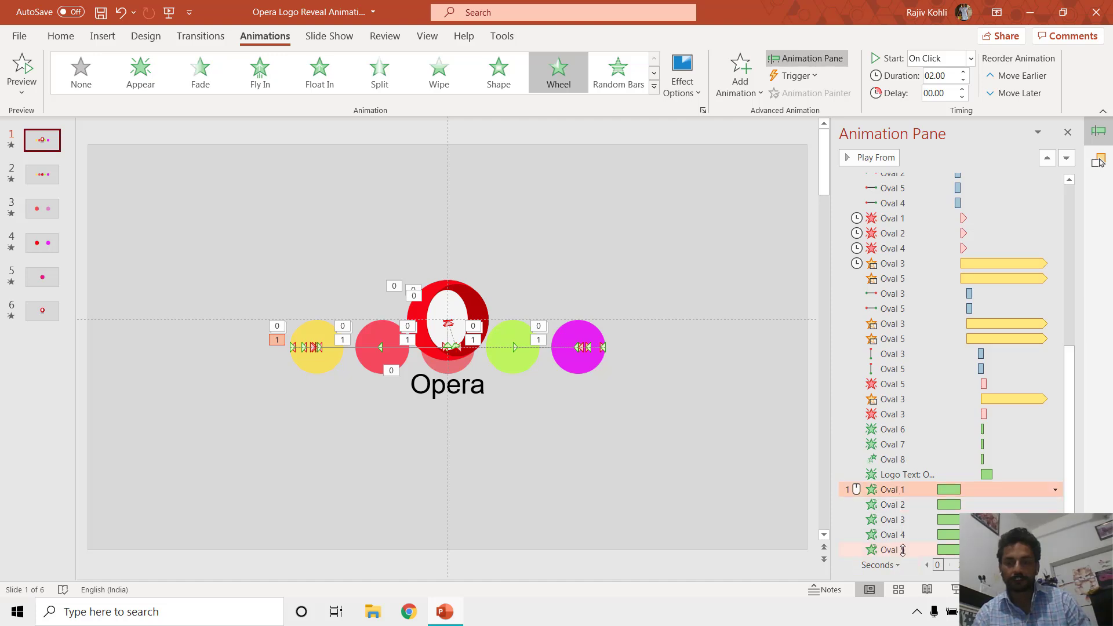
{"action": "left_click", "coordinate": [903, 549], "text": "shift"}
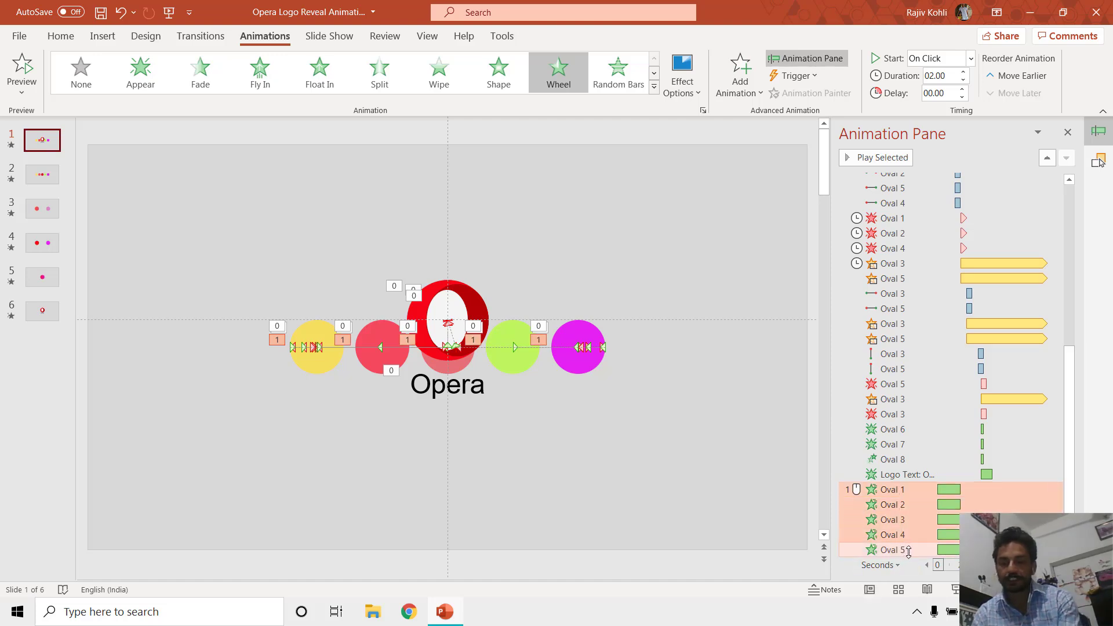
{"action": "key", "text": "Delete"}
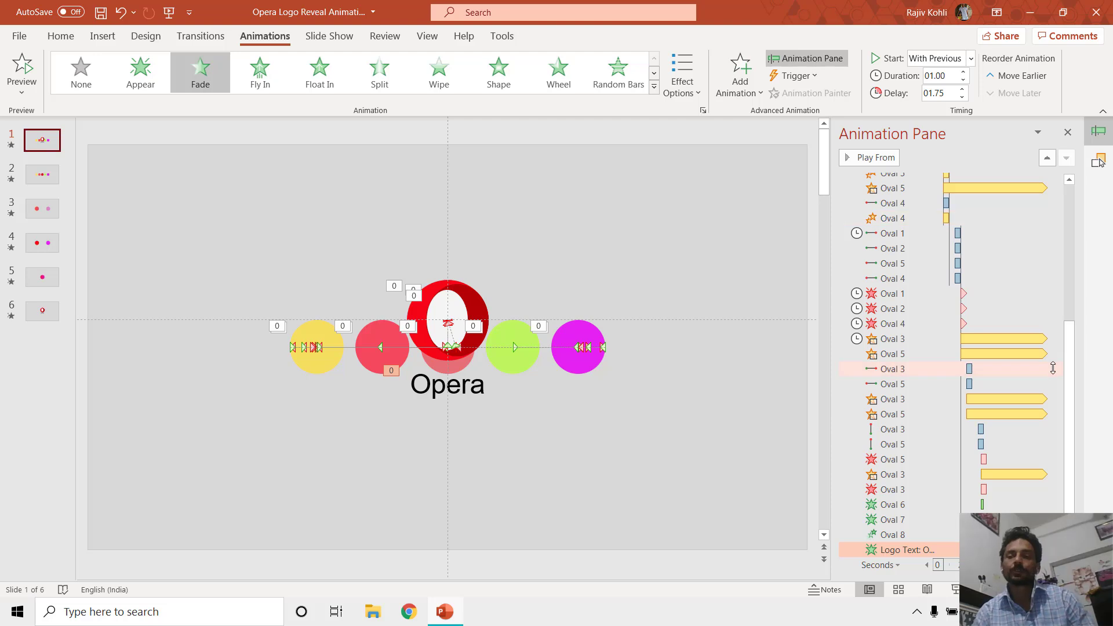
{"action": "left_click_drag", "start_coordinate": [1069, 406], "coordinate": [1069, 269]}
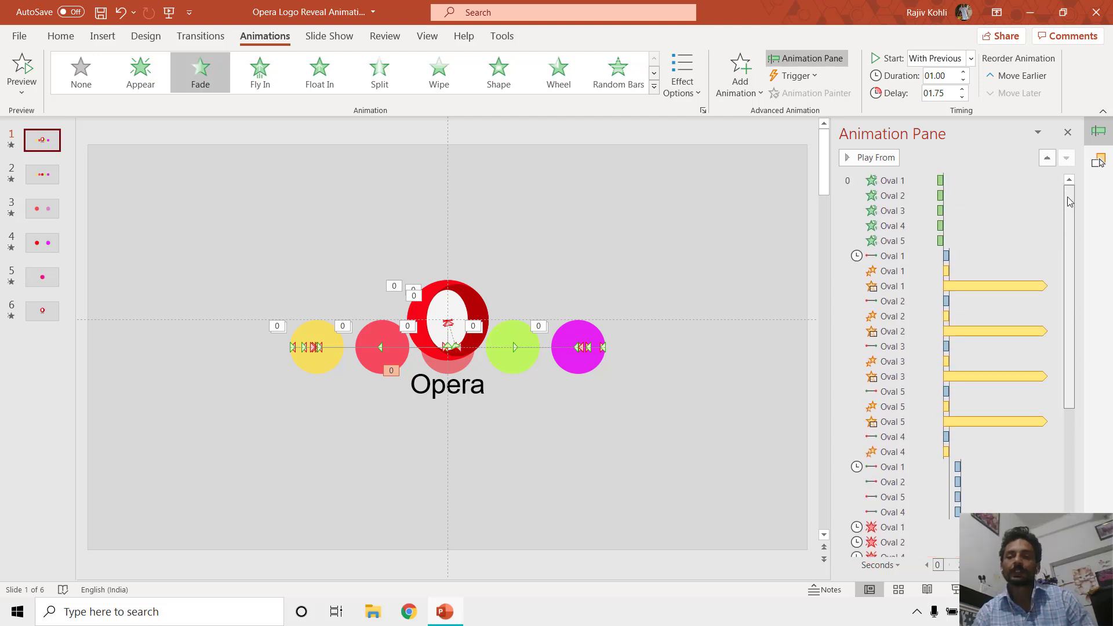
{"action": "left_click", "coordinate": [1099, 160]}
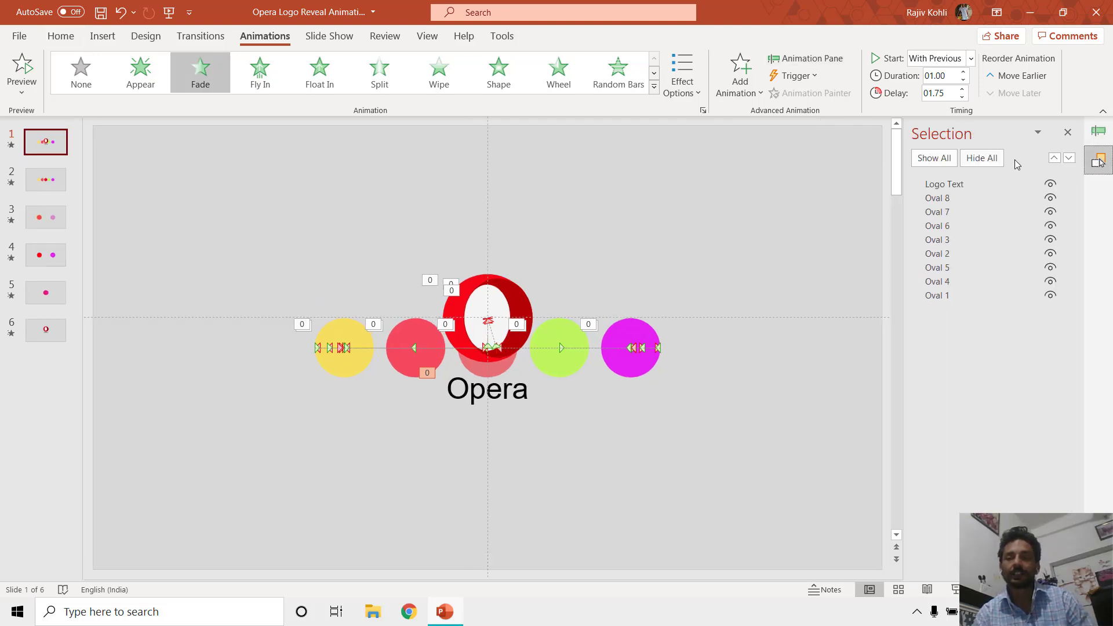
- Hide all objects on slide 1, then make only the yellow Oval 1 visible
{"action": "left_click", "coordinate": [986, 159]}
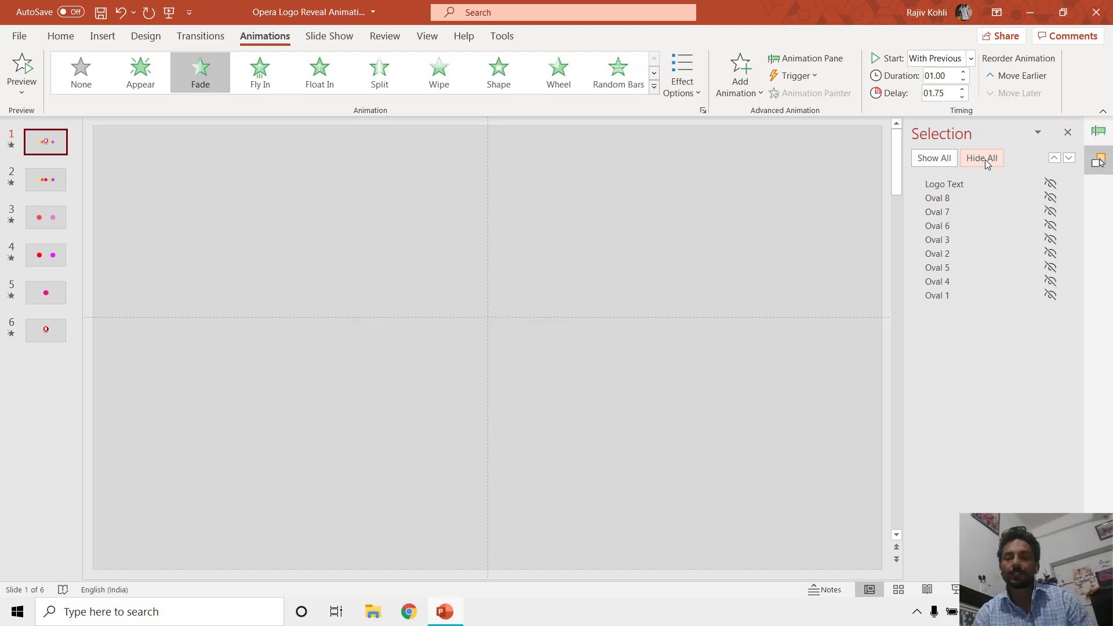
{"action": "left_click", "coordinate": [1050, 296]}
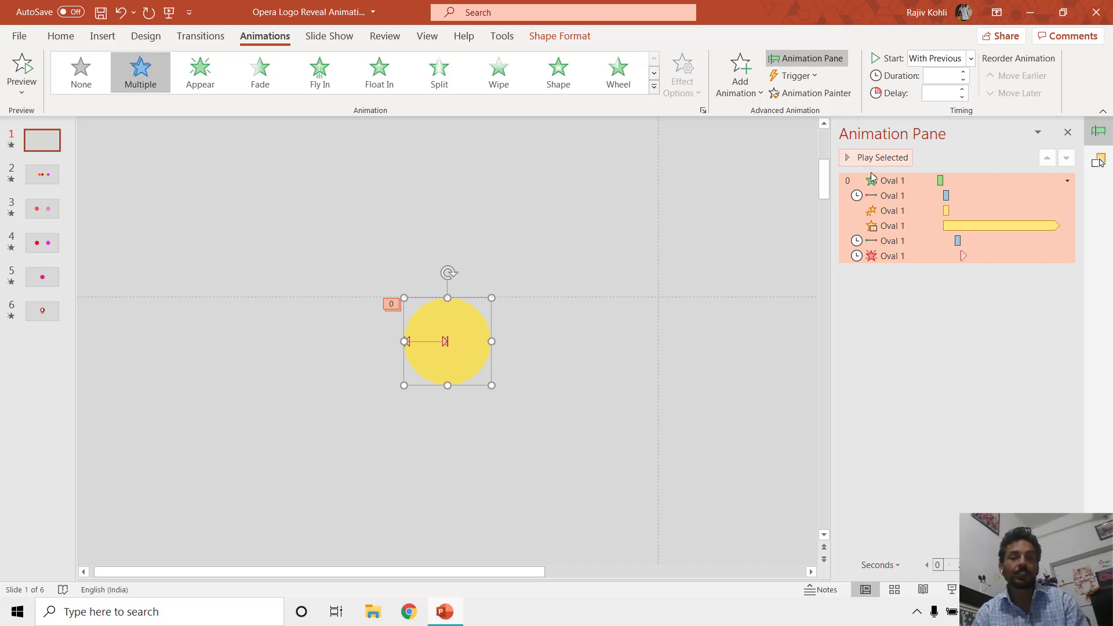
- Replace Oval 1's Wipe entrance with a Circle Shape effect expanding outward
{"action": "left_click", "coordinate": [896, 180]}
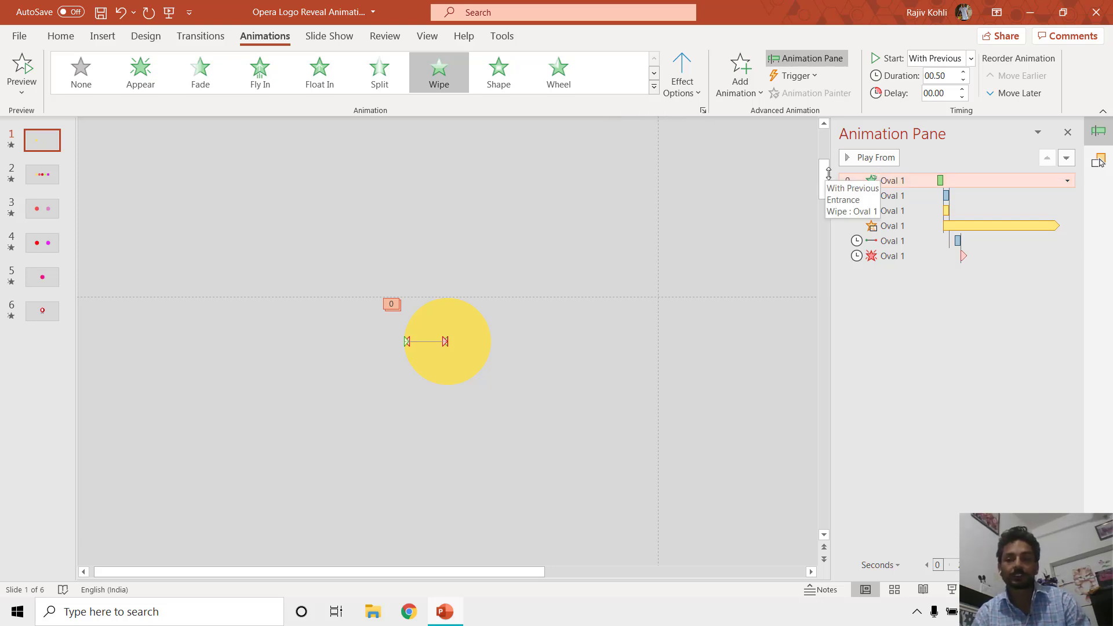
{"action": "left_click", "coordinate": [655, 87]}
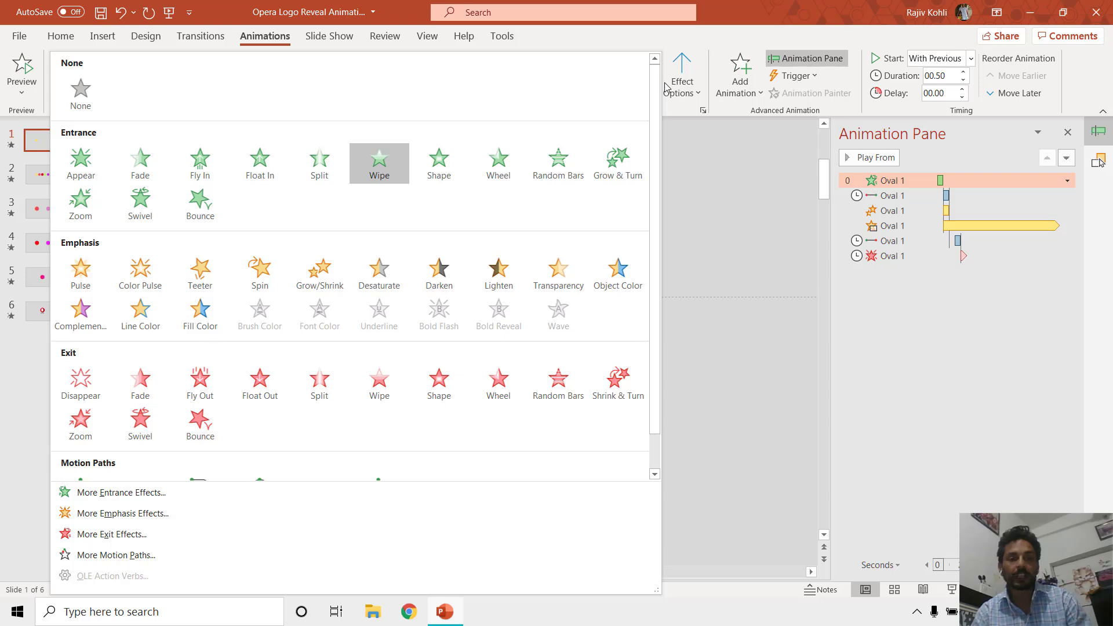
{"action": "left_click", "coordinate": [154, 491]}
{"action": "left_click", "coordinate": [513, 217]}
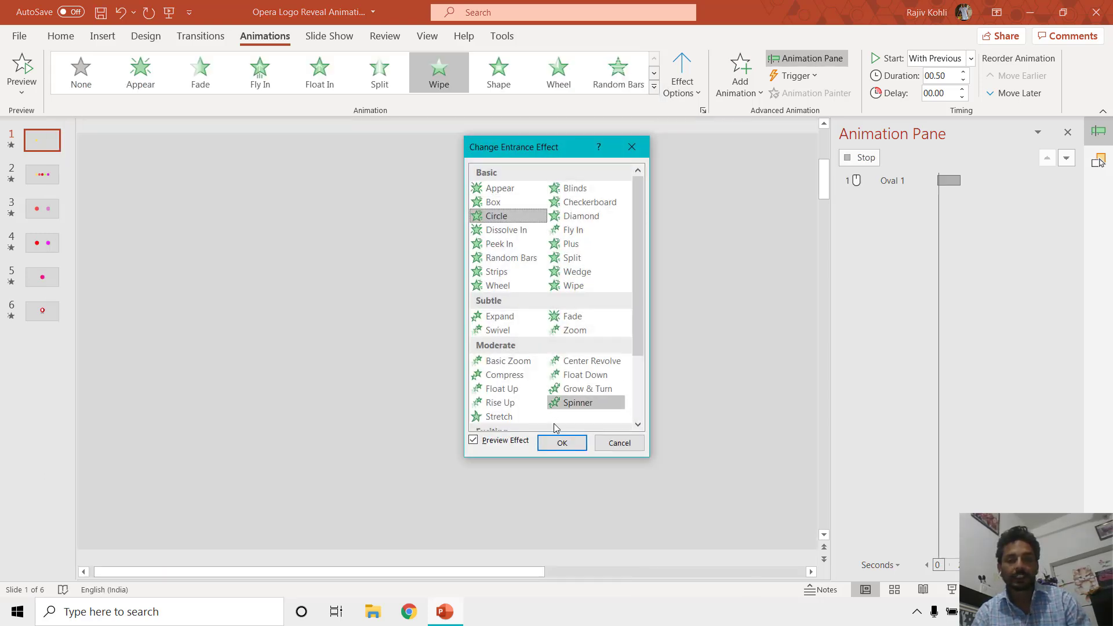
{"action": "left_click", "coordinate": [562, 443]}
{"action": "left_click", "coordinate": [686, 95]}
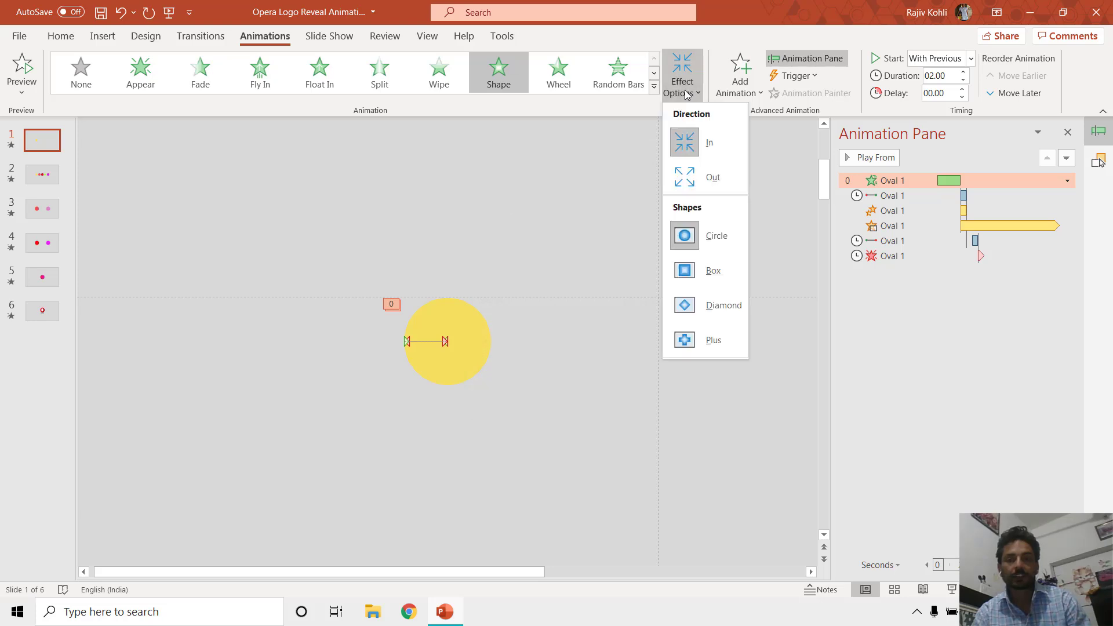
{"action": "left_click", "coordinate": [714, 175]}
- Set the Circle entrance to start With Previous and last 00.50 seconds
{"action": "left_click", "coordinate": [971, 58]}
{"action": "left_click", "coordinate": [934, 91]}
{"action": "left_click", "coordinate": [960, 79]}
{"action": "left_click", "coordinate": [960, 80]}
{"action": "left_click", "coordinate": [960, 79]}
{"action": "left_click", "coordinate": [960, 79]}
{"action": "left_click", "coordinate": [961, 80]}
{"action": "left_click", "coordinate": [960, 79]}
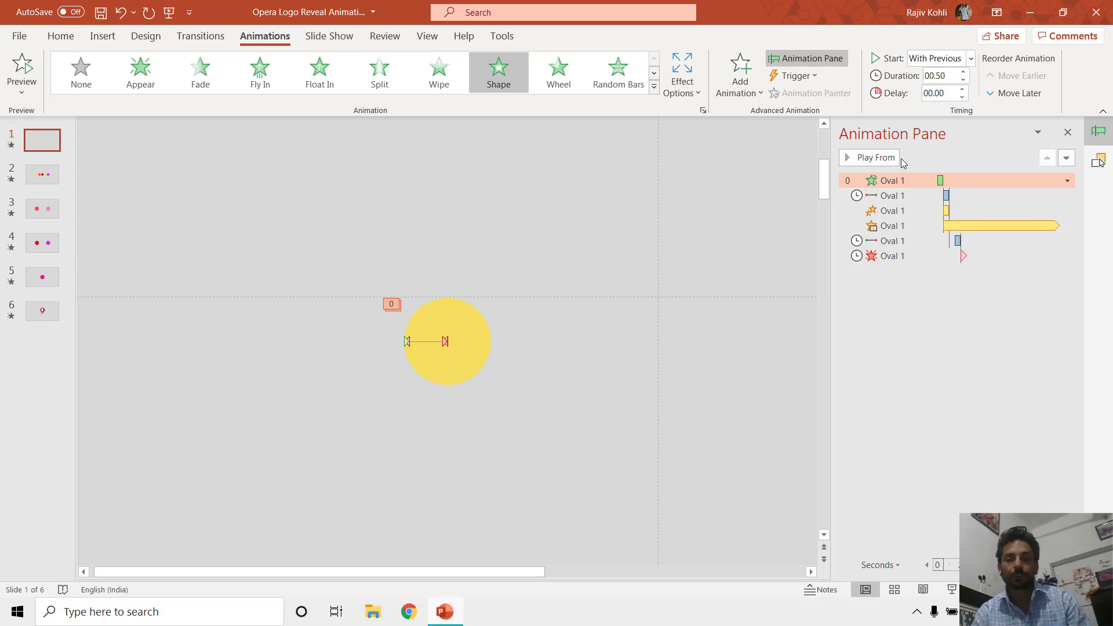
- Turn on Auto-reverse for Oval 1's Left motion path
{"action": "left_click", "coordinate": [885, 195]}
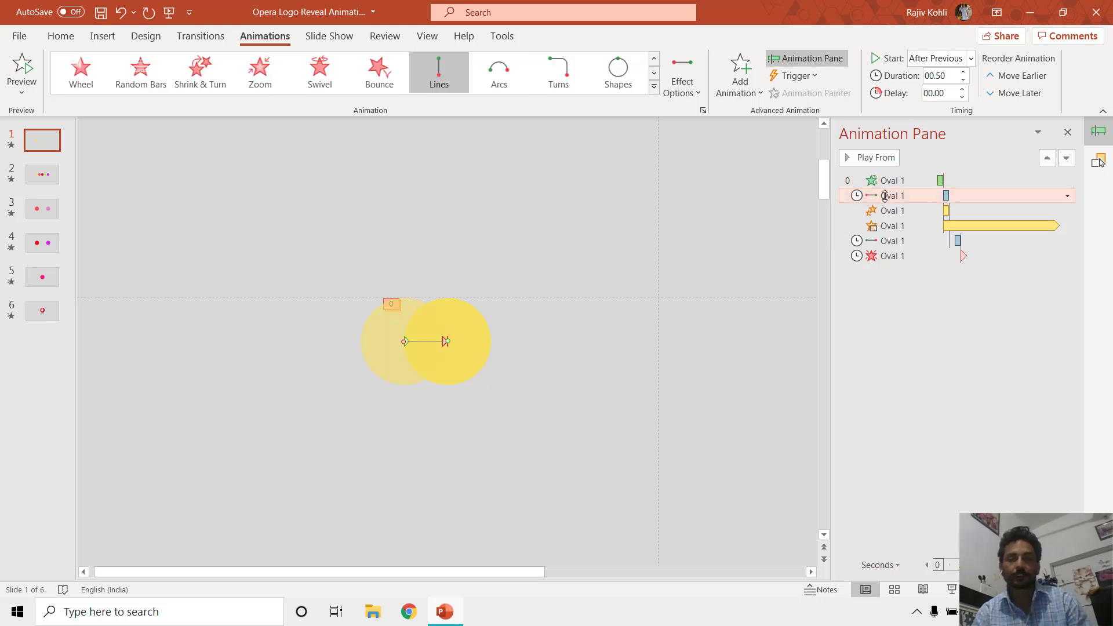
{"action": "left_click", "coordinate": [460, 328]}
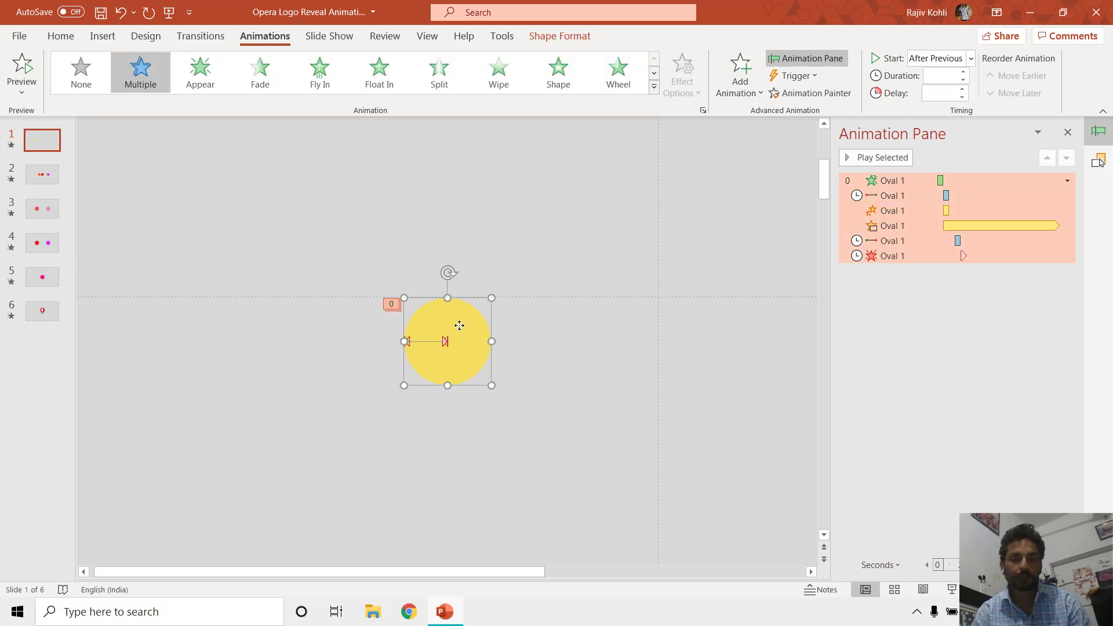
{"action": "double_click", "coordinate": [885, 195]}
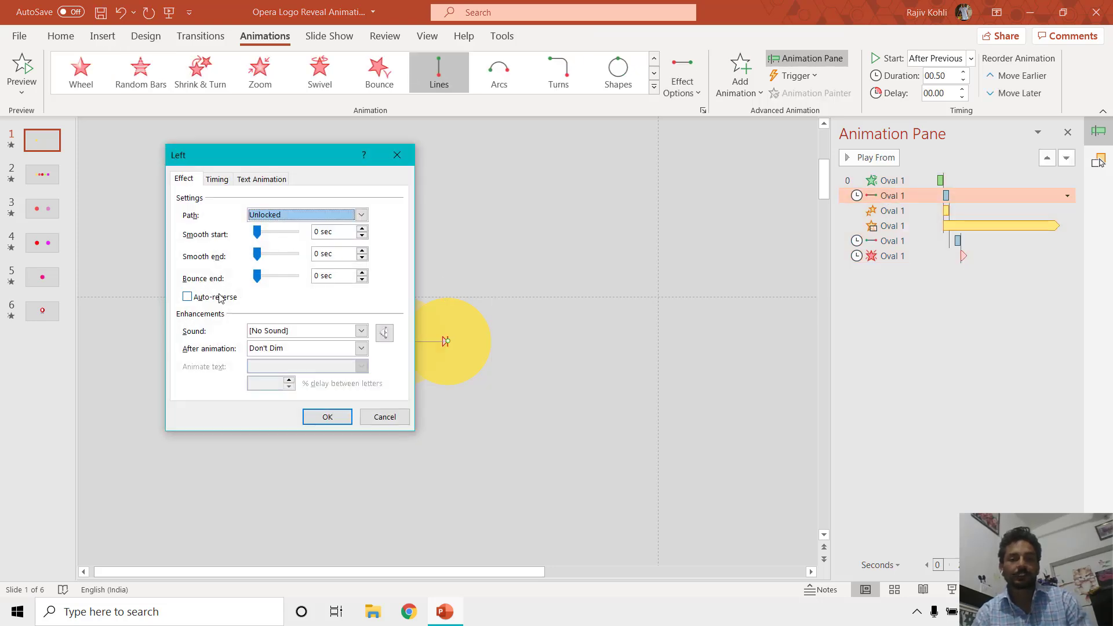
{"action": "left_click", "coordinate": [215, 300]}
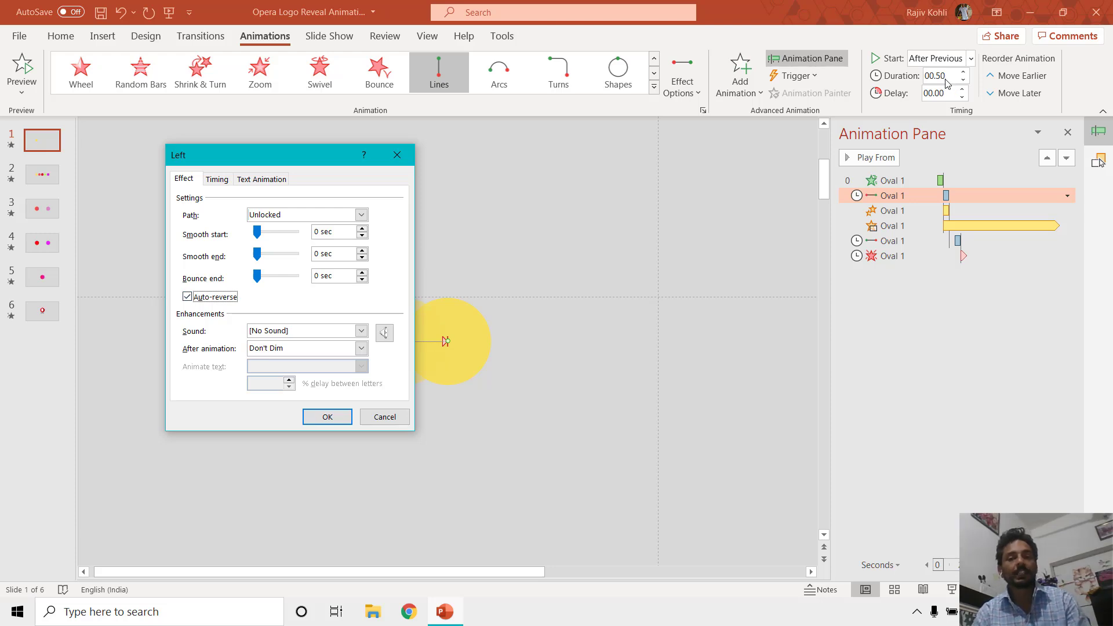
{"action": "left_click", "coordinate": [328, 417]}
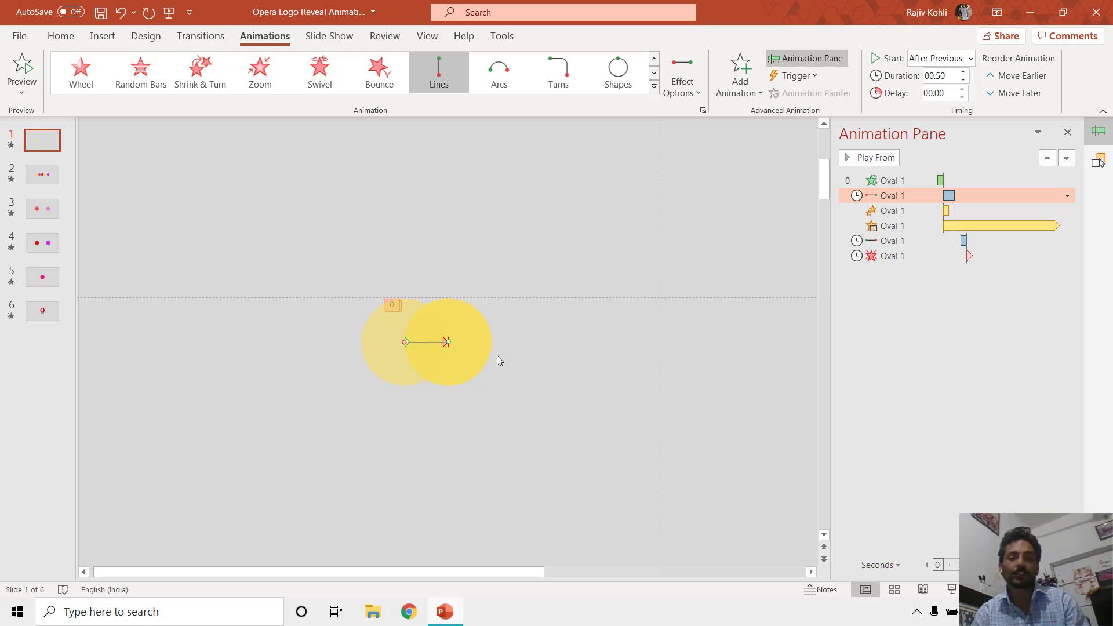
{"action": "left_click", "coordinate": [454, 366]}
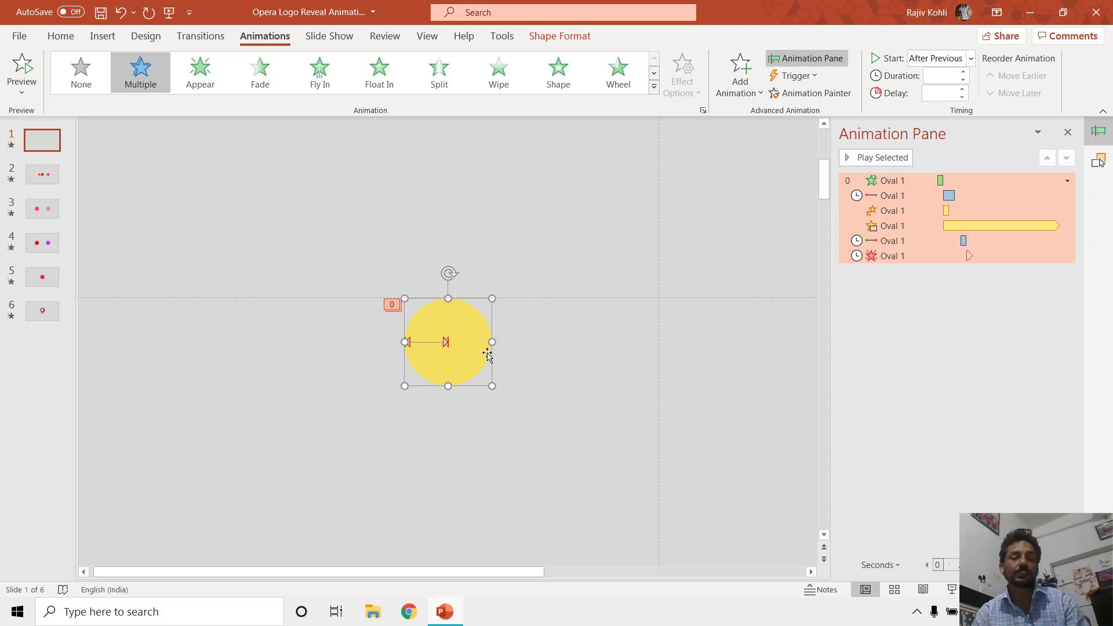
- Add a Left line motion path to the yellow circle and shorten it to stop just left
{"action": "left_click", "coordinate": [740, 73]}
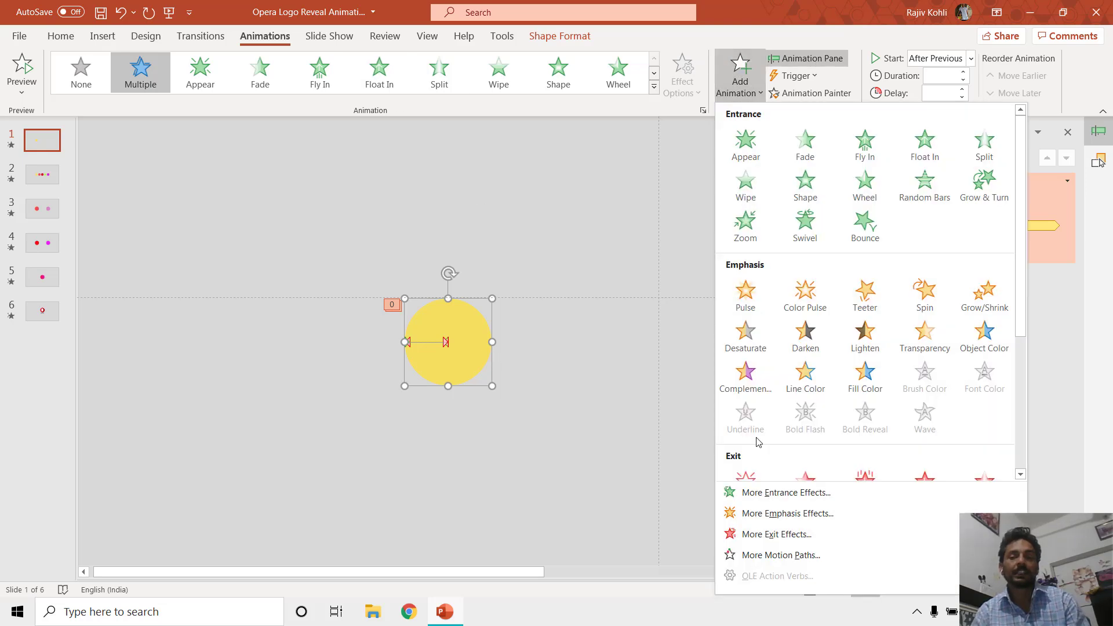
{"action": "left_click", "coordinate": [781, 554]}
{"action": "scroll", "coordinate": [474, 382], "scroll_direction": "down", "scroll_amount": 1}
{"action": "left_click", "coordinate": [472, 385]}
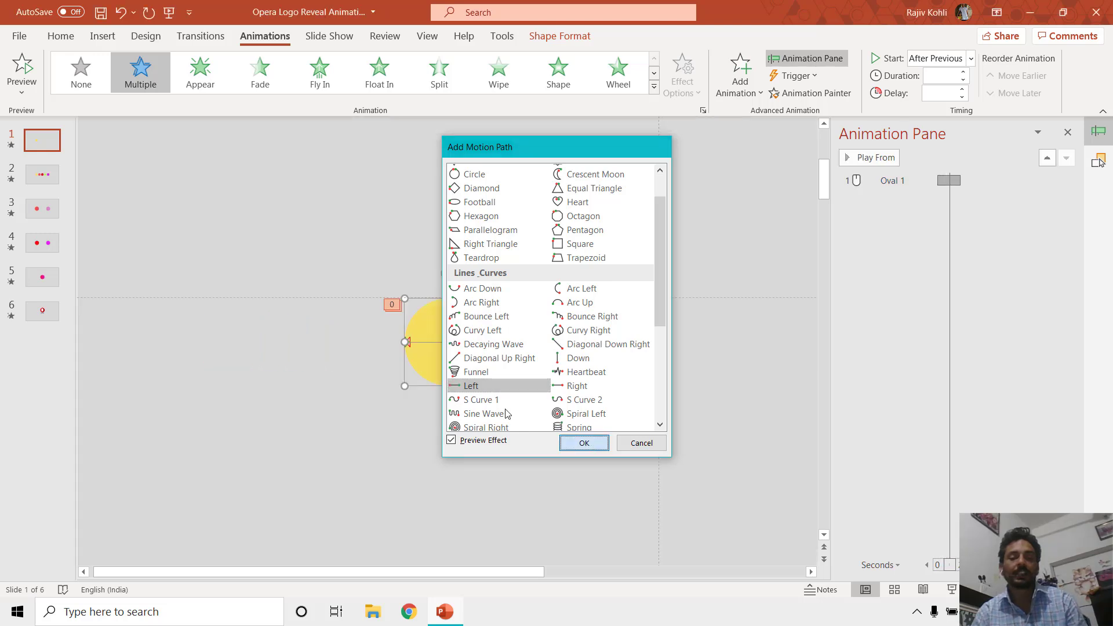
{"action": "key", "text": "Return"}
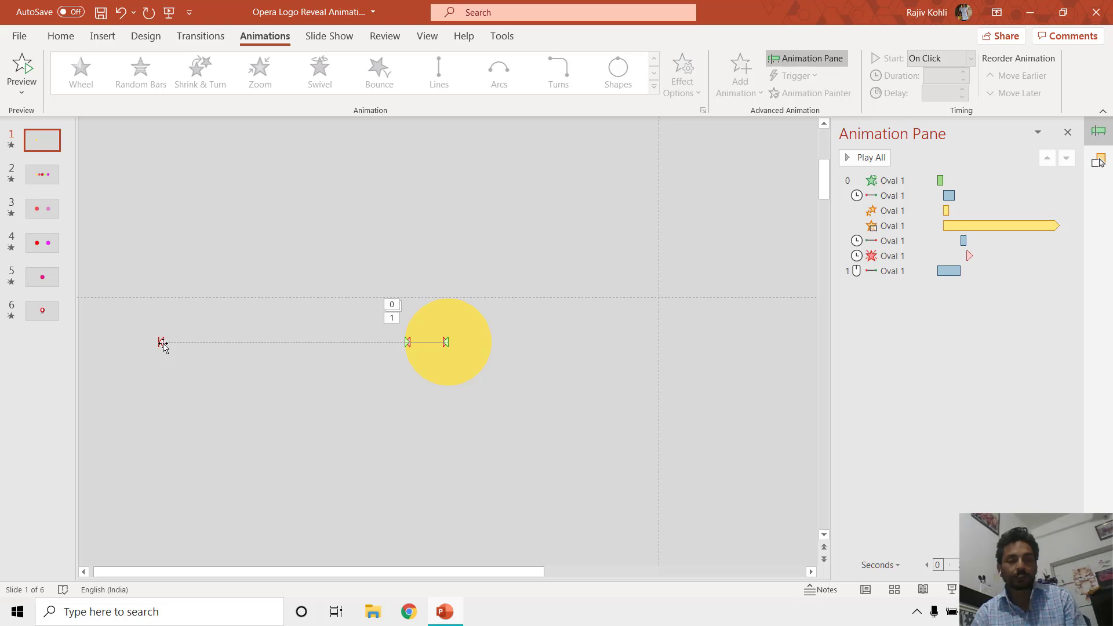
{"action": "left_click_drag", "start_coordinate": [161, 345], "coordinate": [353, 360]}
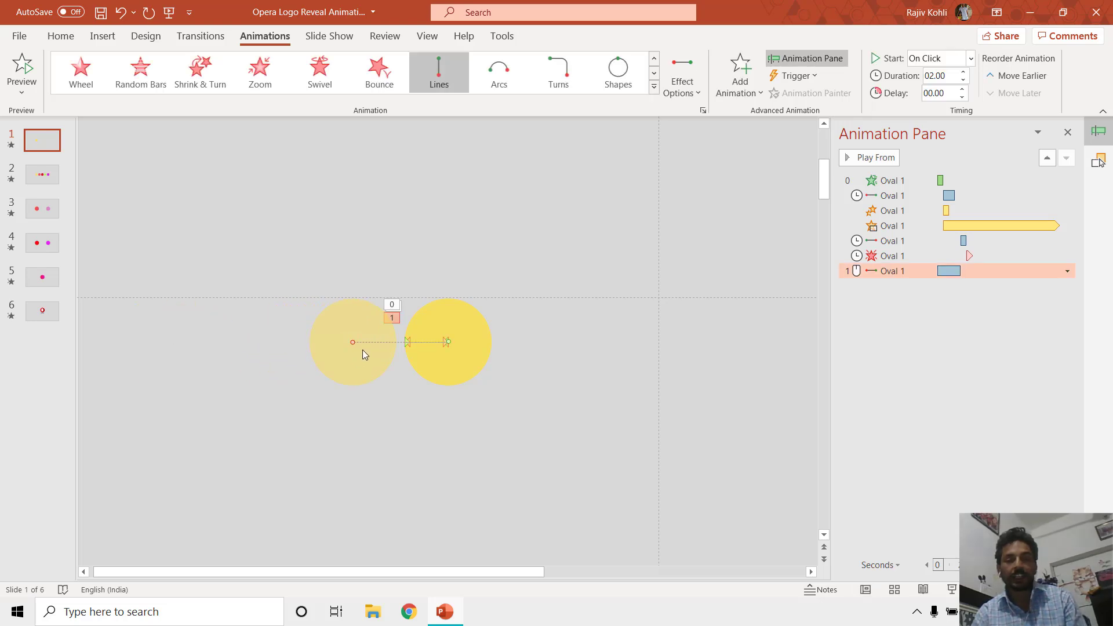
- Make the new Left path start With Previous and last 01.00 second
{"action": "left_click", "coordinate": [943, 58]}
{"action": "left_click", "coordinate": [942, 92]}
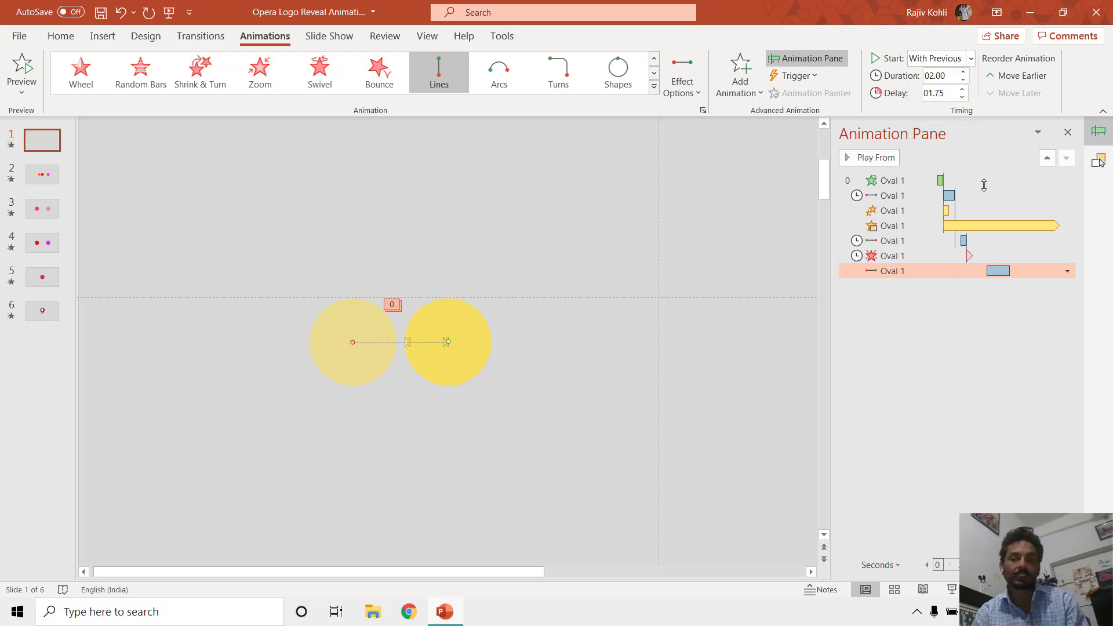
{"action": "left_click", "coordinate": [963, 81]}
{"action": "left_click", "coordinate": [963, 81]}
{"action": "left_click", "coordinate": [963, 72]}
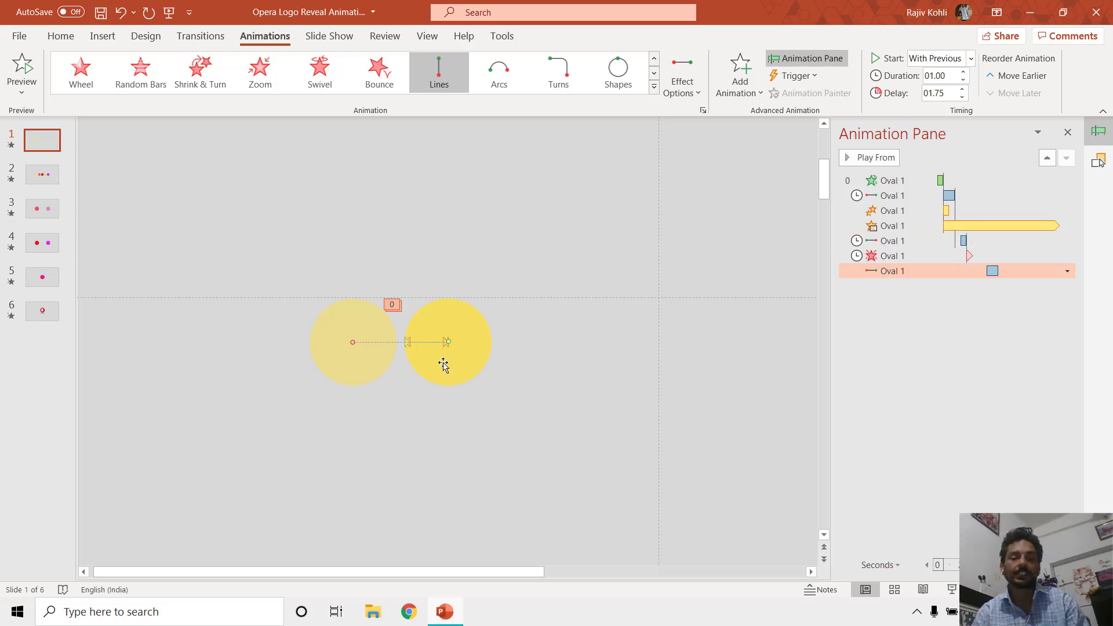
- Add a Right line motion path ending back at the circle's original spot
{"action": "left_click", "coordinate": [451, 316]}
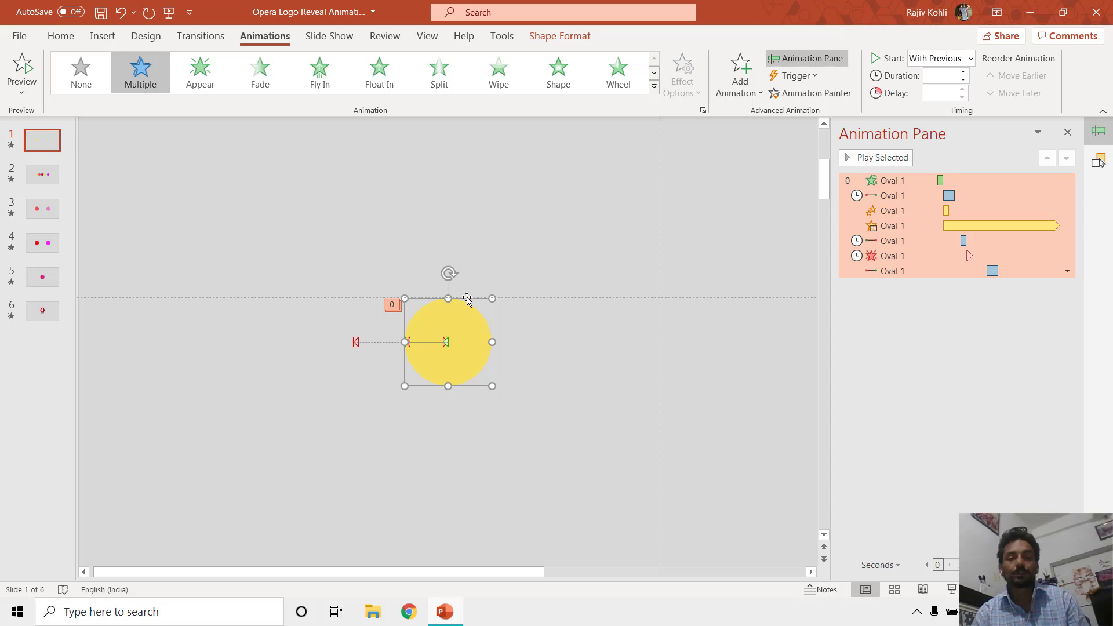
{"action": "left_click", "coordinate": [737, 78]}
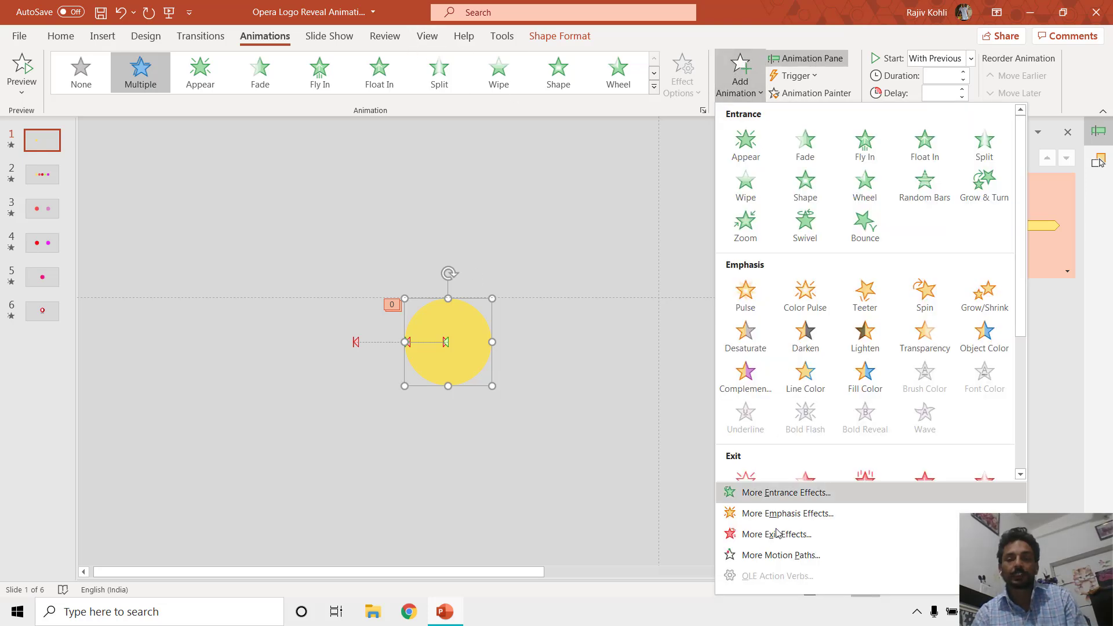
{"action": "left_click", "coordinate": [770, 554]}
{"action": "scroll", "coordinate": [537, 309], "scroll_direction": "down", "scroll_amount": 2}
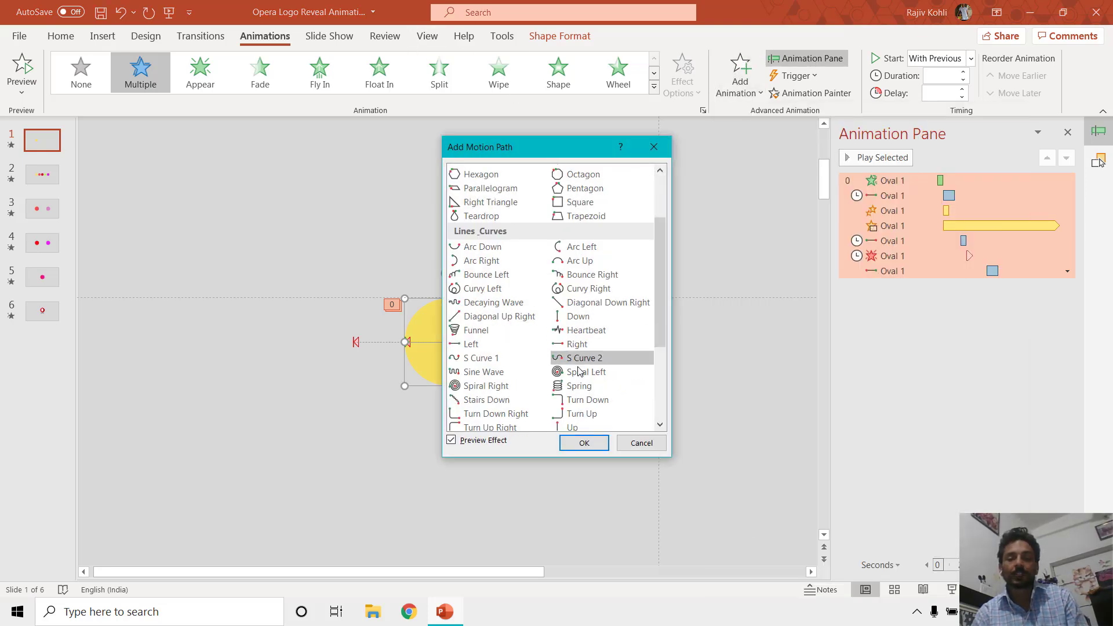
{"action": "scroll", "coordinate": [580, 360], "scroll_direction": "down", "scroll_amount": 1}
{"action": "left_click", "coordinate": [577, 302]}
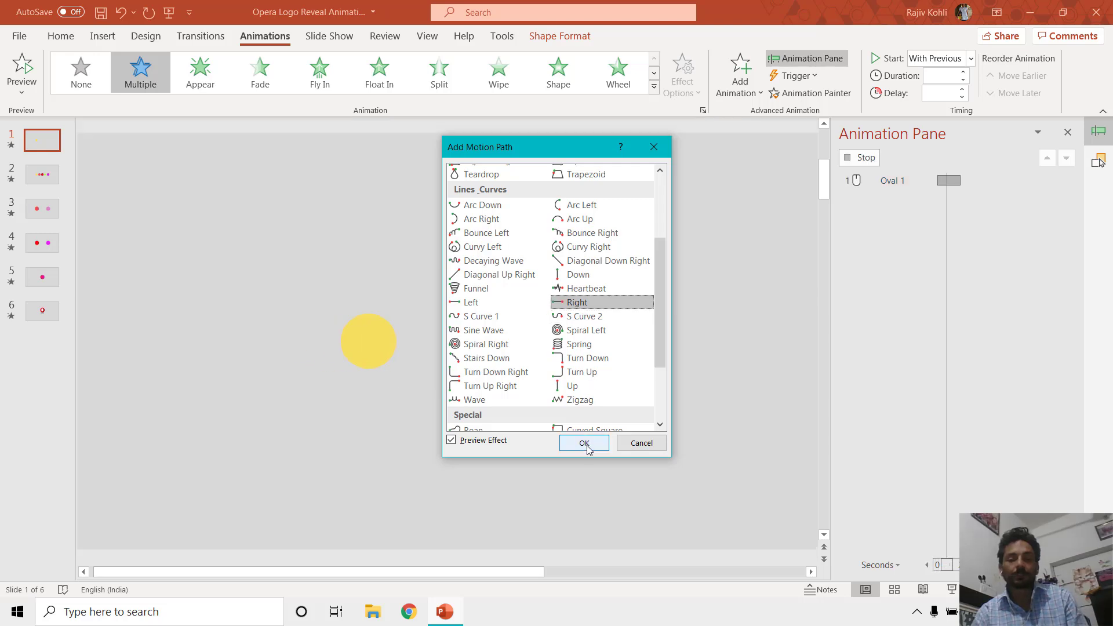
{"action": "left_click", "coordinate": [585, 443]}
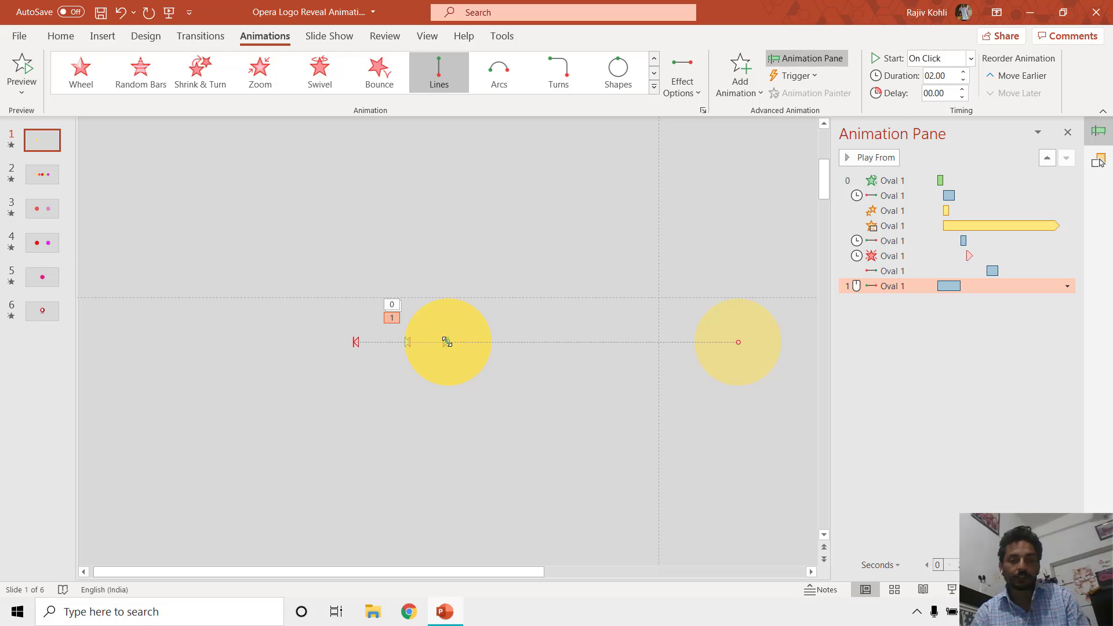
{"action": "left_click_drag", "start_coordinate": [446, 341], "coordinate": [355, 343]}
{"action": "left_click_drag", "start_coordinate": [732, 343], "coordinate": [576, 343]}
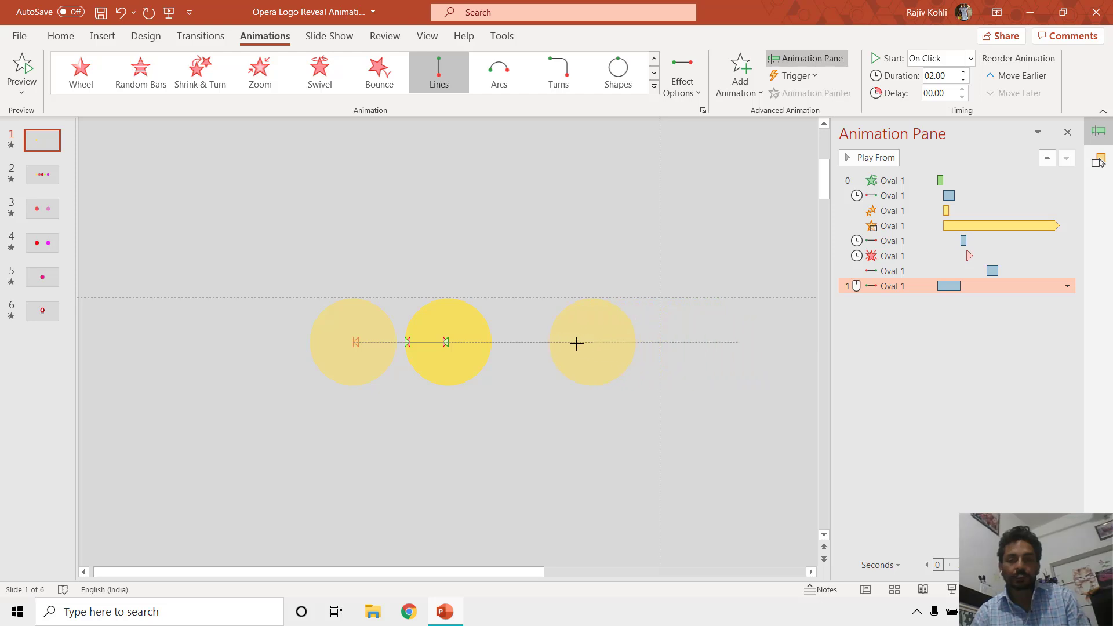
{"action": "left_click_drag", "start_coordinate": [486, 342], "coordinate": [448, 342]}
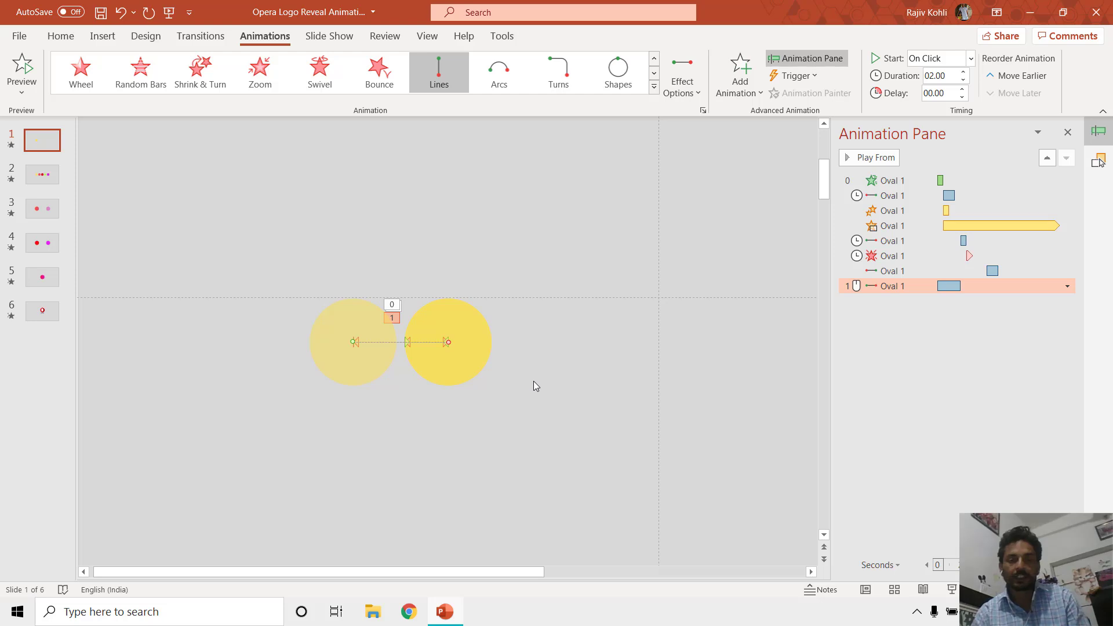
- Set the Right path to start With Previous, shorten its duration, and delay it 04.00 seconds
{"action": "left_click", "coordinate": [970, 58]}
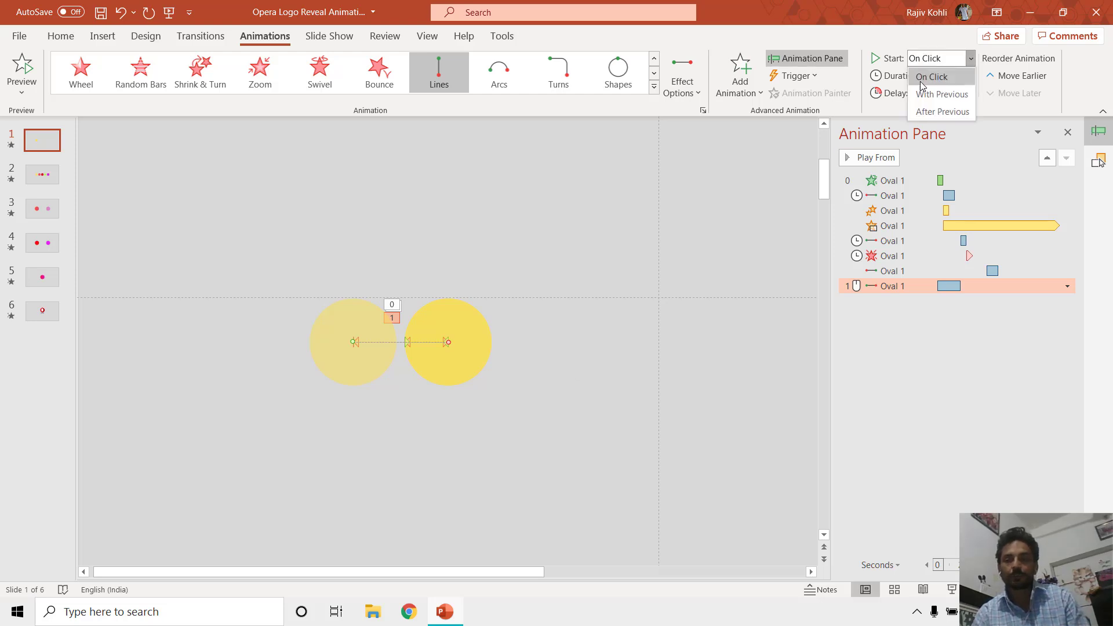
{"action": "left_click", "coordinate": [929, 95]}
{"action": "left_click", "coordinate": [963, 81]}
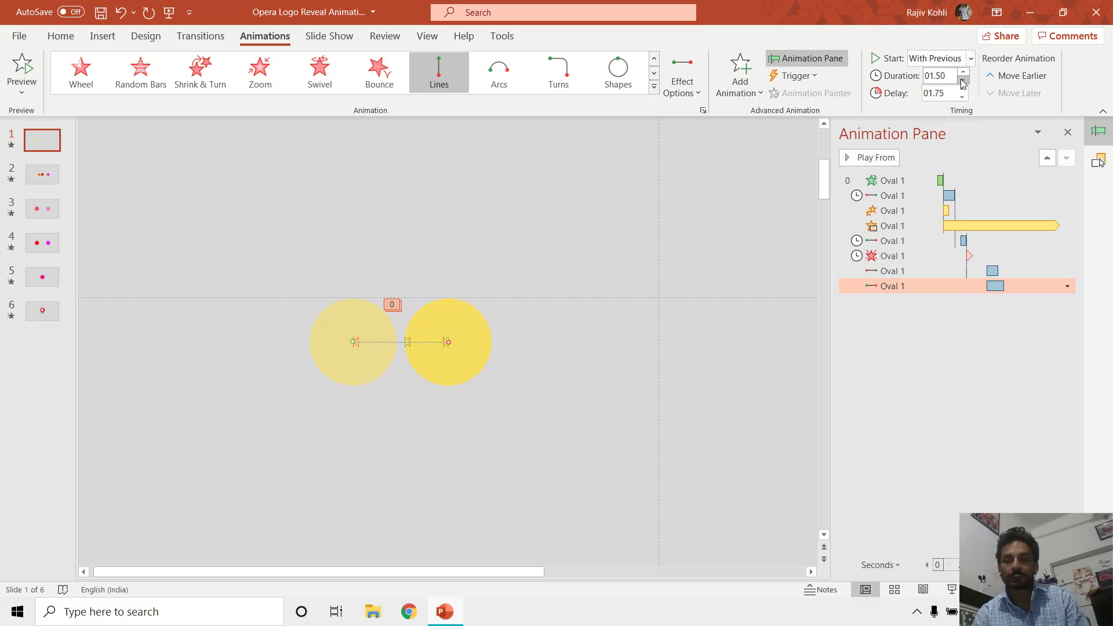
{"action": "left_click", "coordinate": [962, 91]}
{"action": "left_click", "coordinate": [962, 91]}
{"action": "left_click", "coordinate": [962, 91]}
{"action": "left_click", "coordinate": [962, 91]}
{"action": "left_click", "coordinate": [962, 92]}
{"action": "left_click", "coordinate": [962, 91]}
{"action": "left_click", "coordinate": [962, 91]}
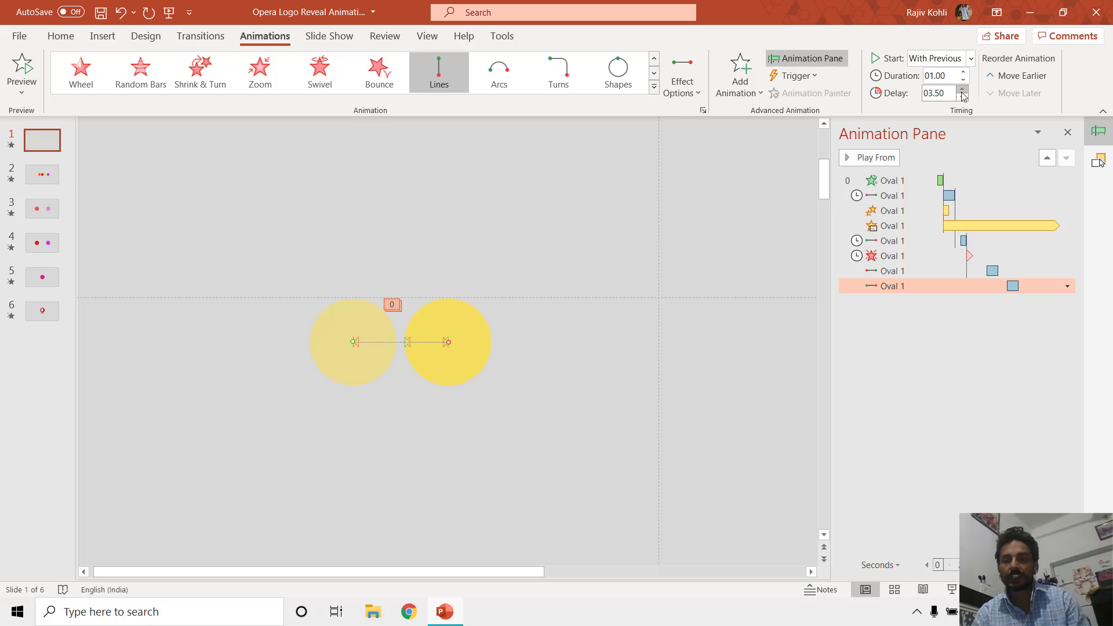
{"action": "left_click", "coordinate": [963, 92]}
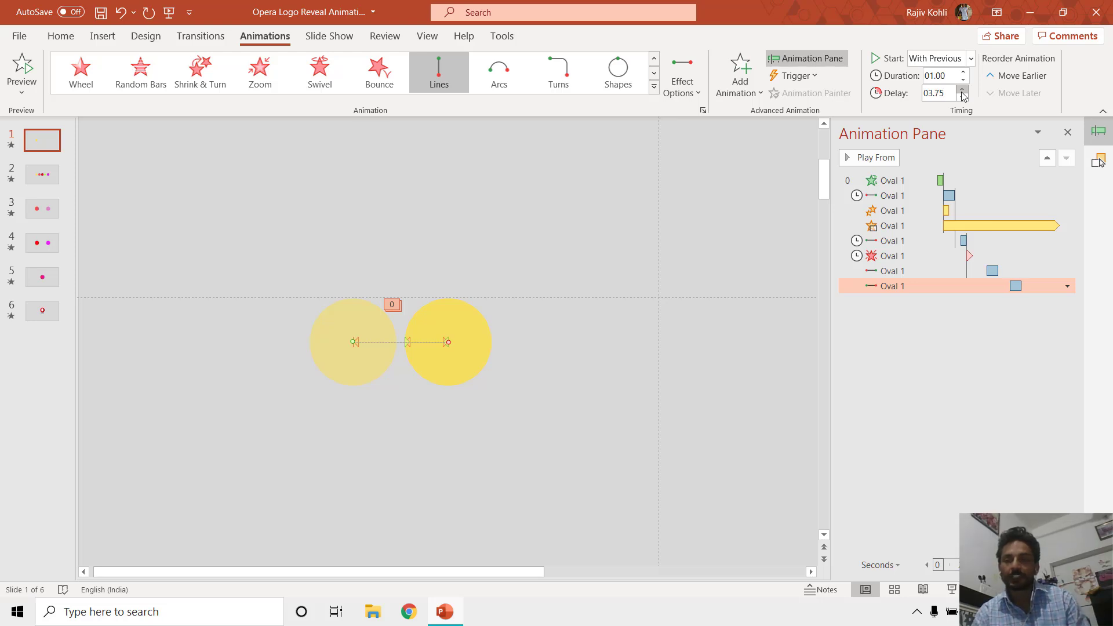
{"action": "left_click", "coordinate": [962, 91]}
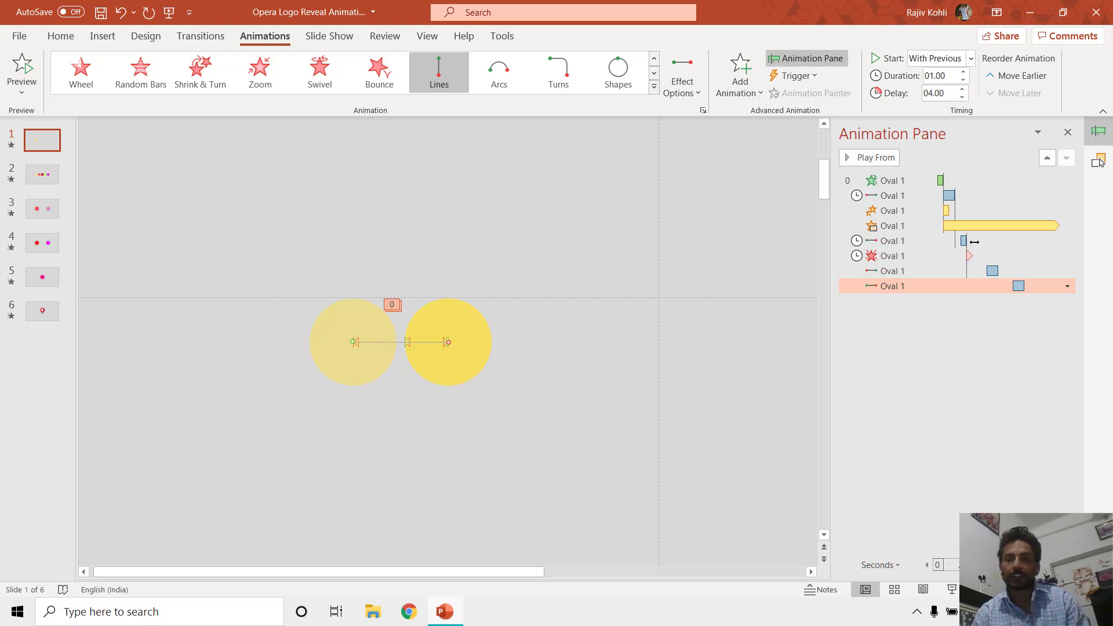
- Delete Oval 1's first six older animation effects
{"action": "left_click", "coordinate": [893, 256]}
{"action": "left_click", "coordinate": [920, 184], "text": "shift"}
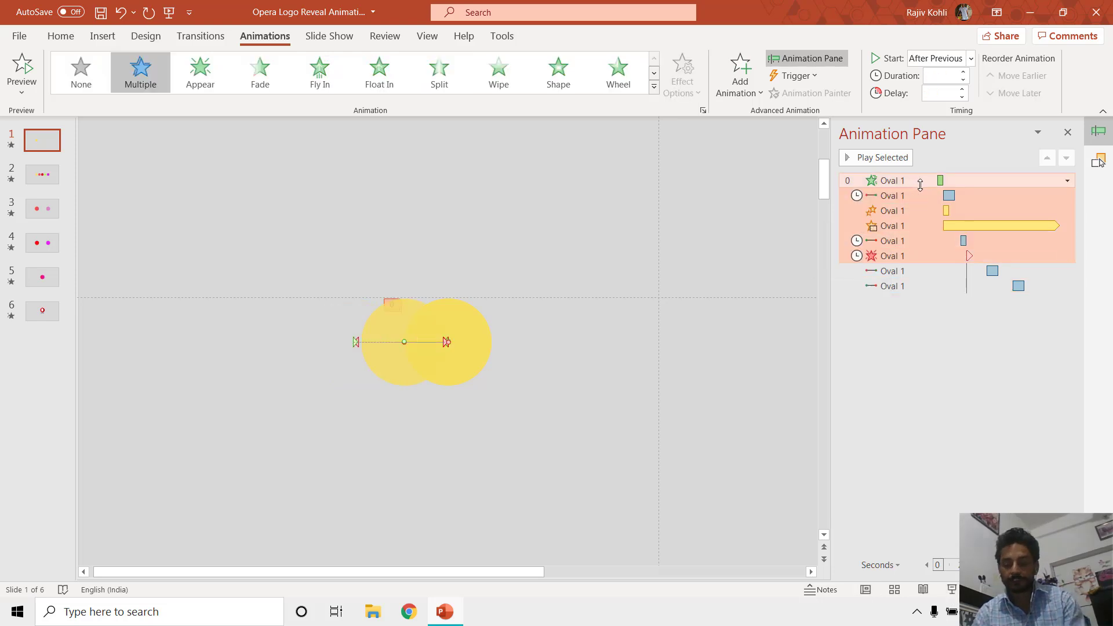
{"action": "key", "text": "Delete"}
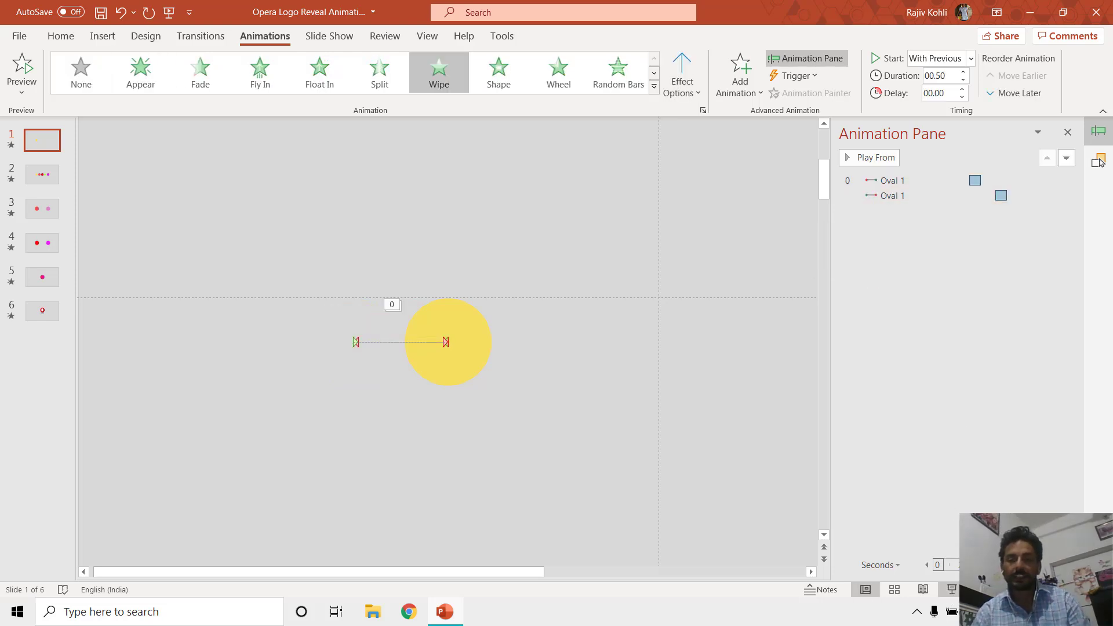
- Preview slide 1 as a slide show, then select all of Oval 1's animations
{"action": "left_click", "coordinate": [953, 589]}
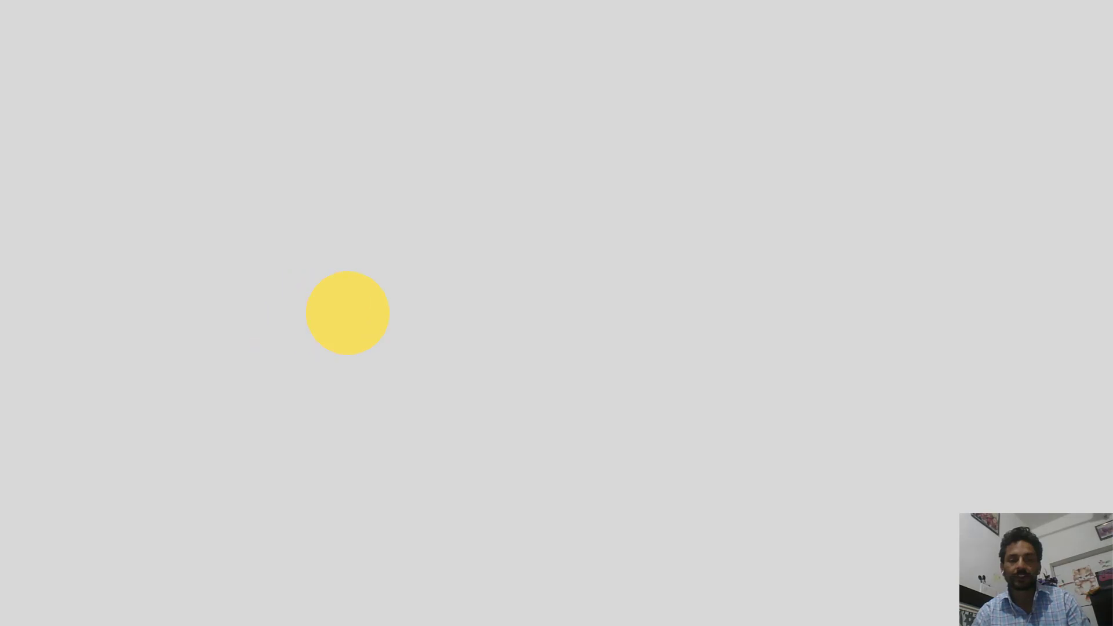
{"action": "key", "text": "Escape"}
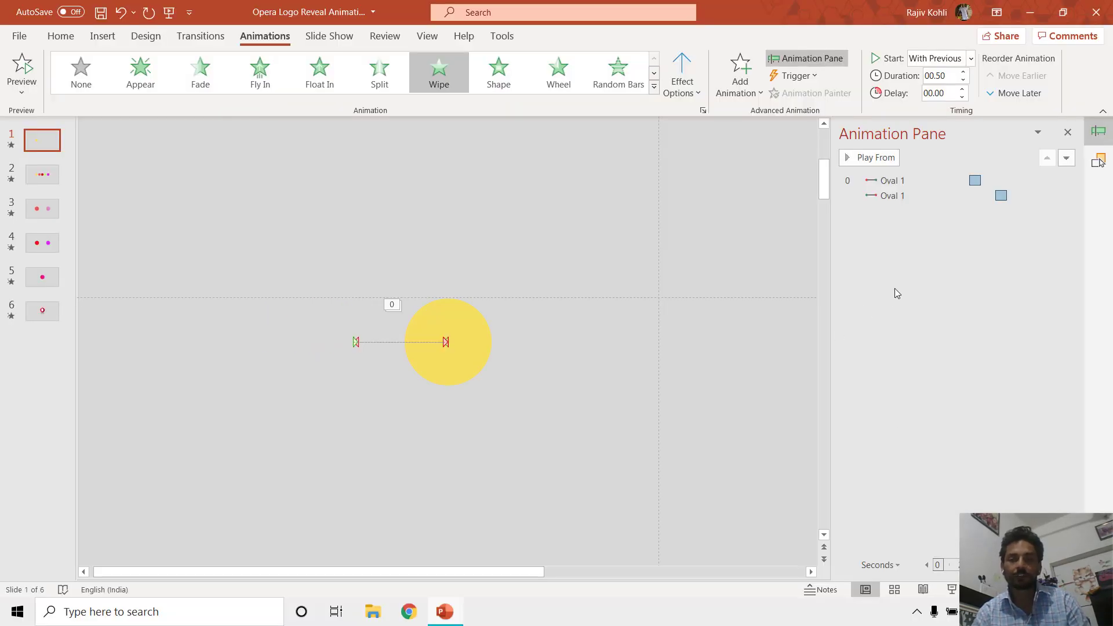
{"action": "key", "text": "ctrl+a"}
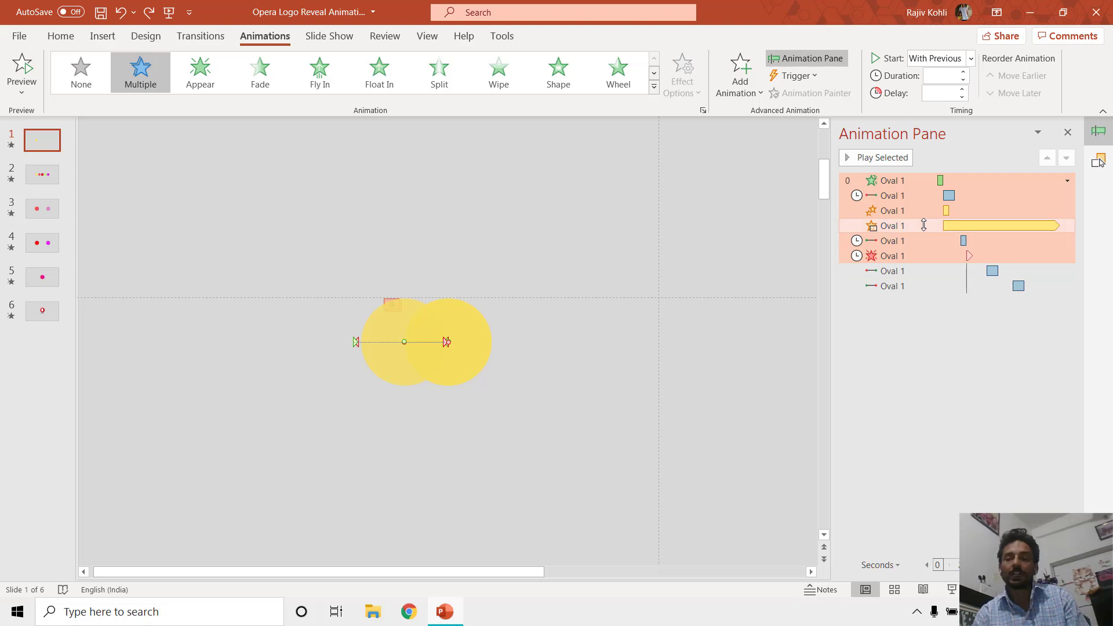
- Inspect Oval 1's Disappear and second Lines effects, then show the Selection pane
{"action": "left_click", "coordinate": [935, 255]}
{"action": "left_click", "coordinate": [936, 271]}
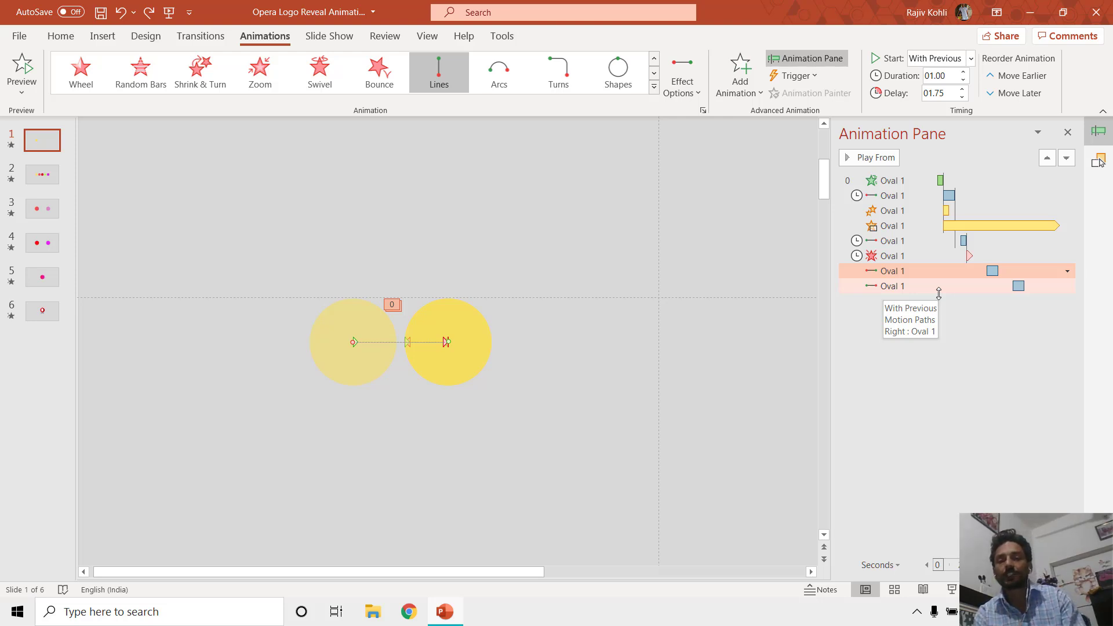
{"action": "left_click", "coordinate": [1098, 161]}
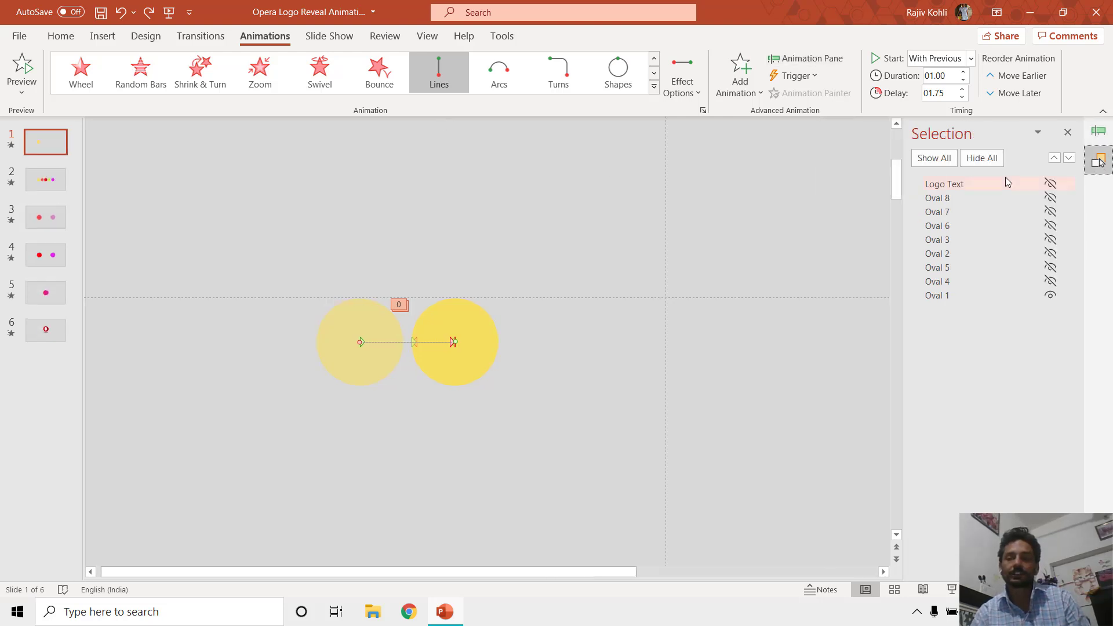
- Unhide all objects on slide 1 and return to the Animation pane
{"action": "left_click", "coordinate": [940, 158]}
{"action": "left_click", "coordinate": [1099, 132]}
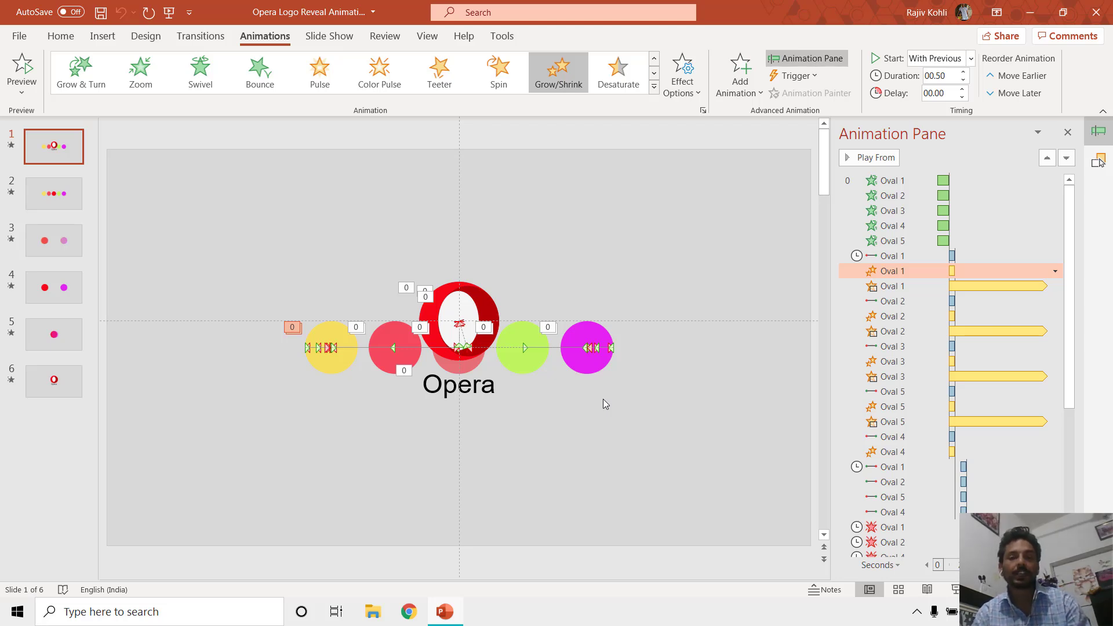
{"action": "left_click", "coordinate": [910, 271]}
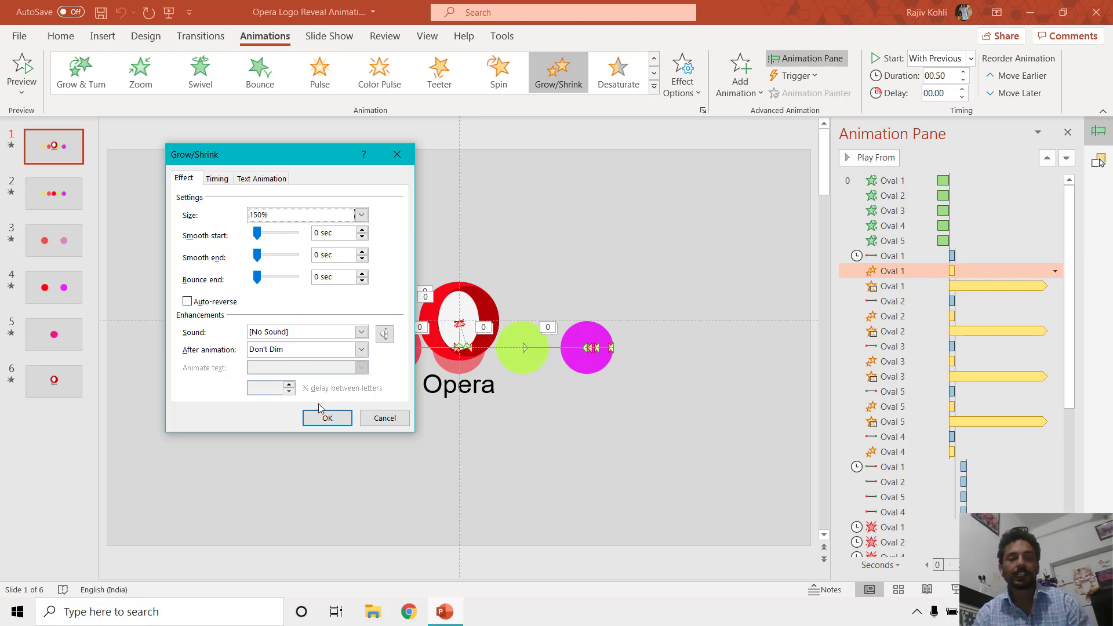
{"action": "left_click", "coordinate": [216, 178]}
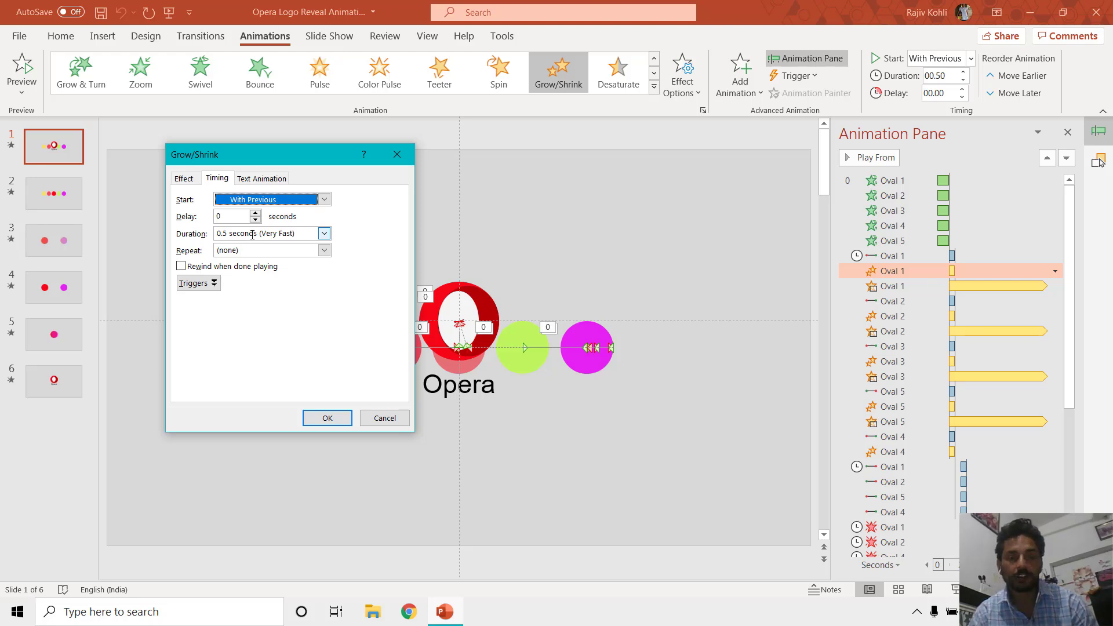
{"action": "left_click", "coordinate": [322, 420]}
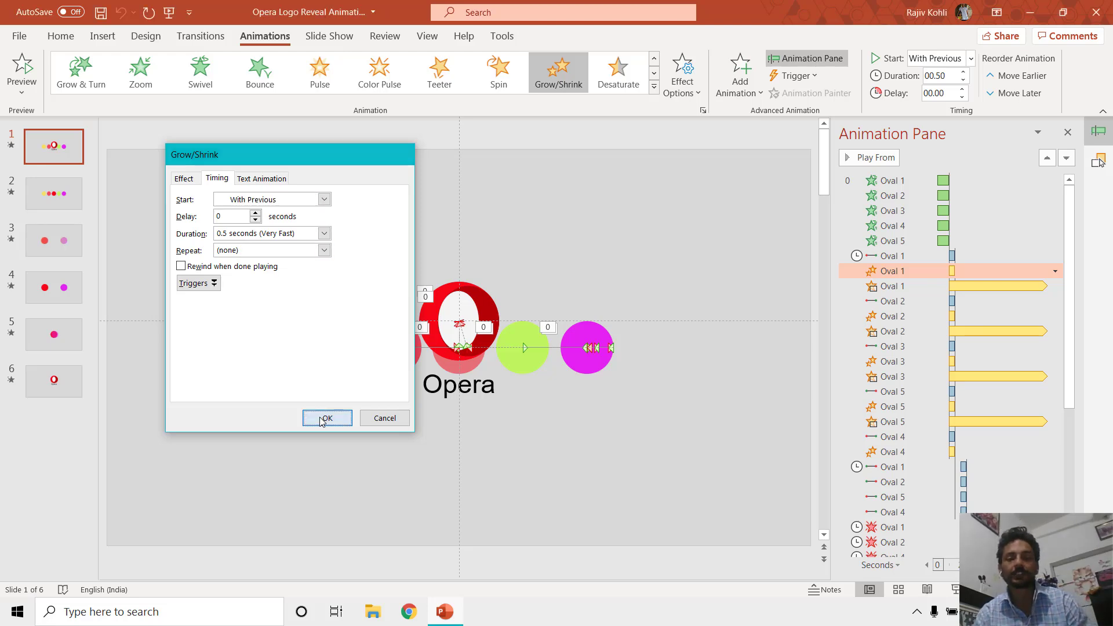
{"action": "left_click", "coordinate": [459, 367]}
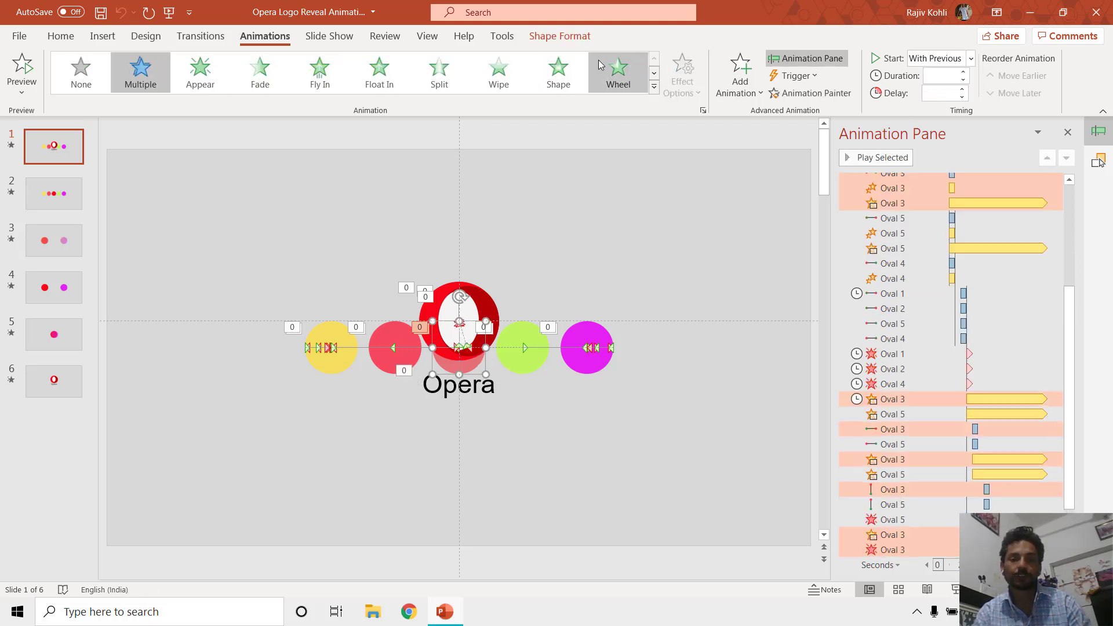
{"action": "left_click", "coordinate": [560, 36]}
{"action": "left_click", "coordinate": [545, 58]}
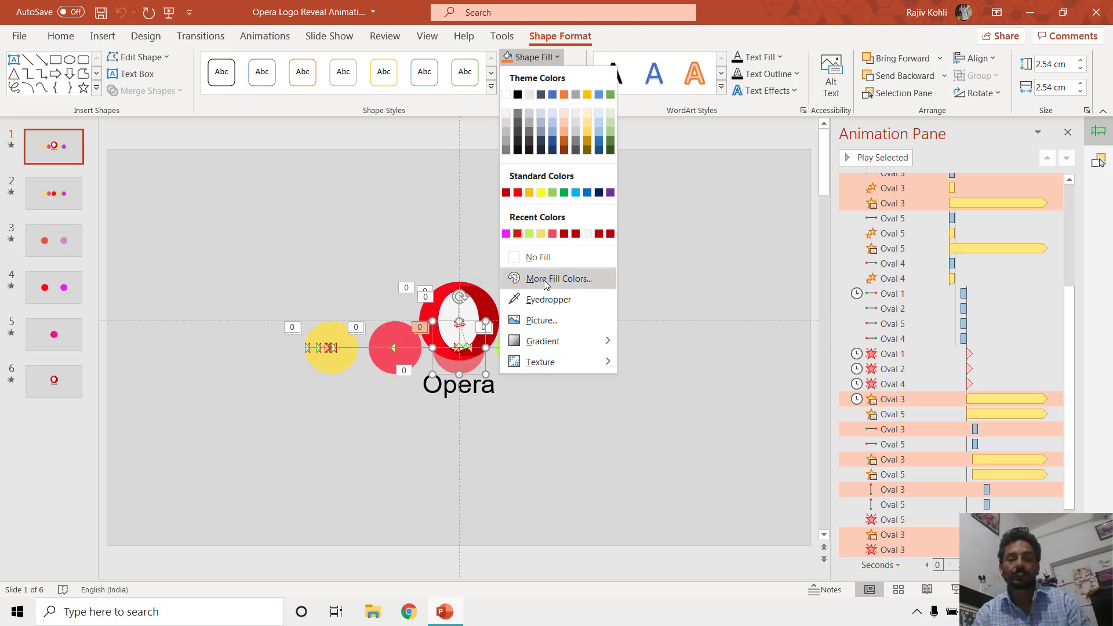
{"action": "left_click", "coordinate": [545, 280]}
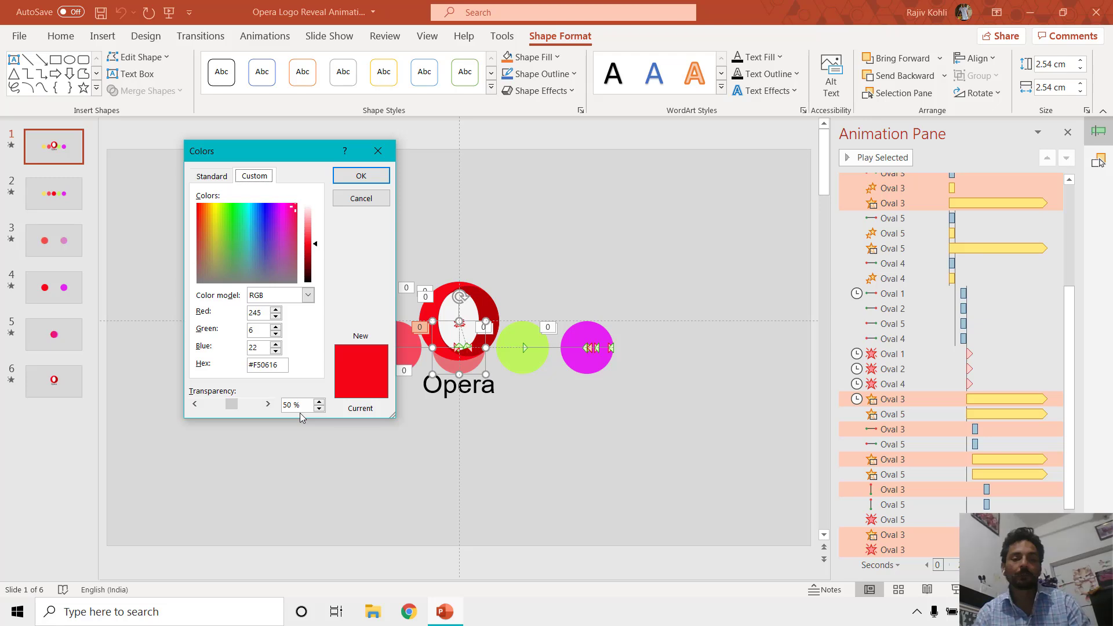
{"action": "left_click", "coordinate": [362, 176]}
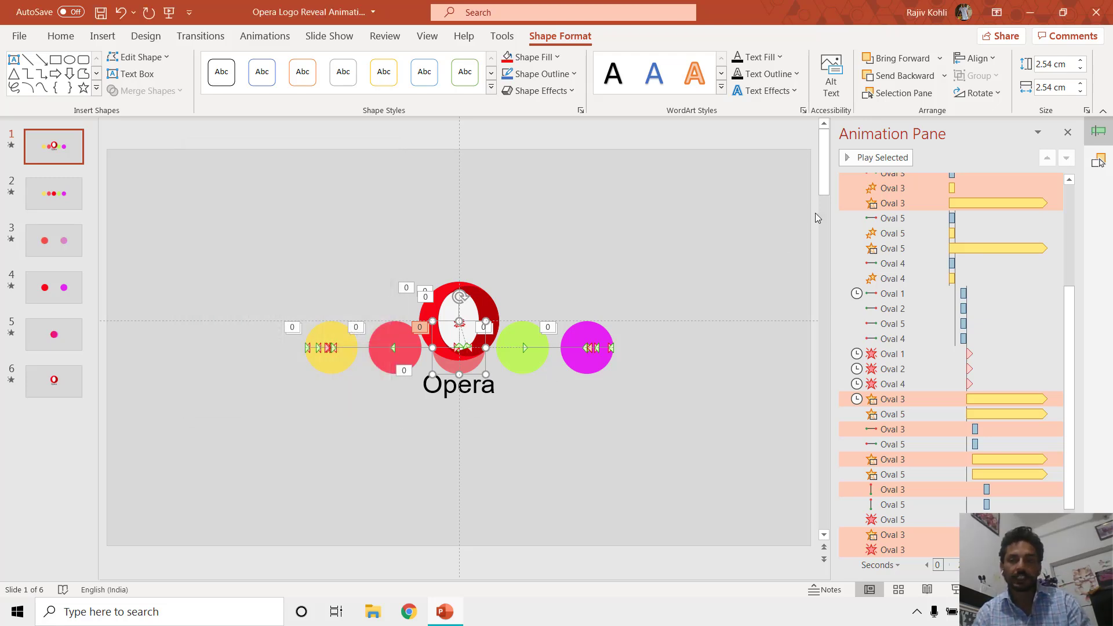
{"action": "scroll", "coordinate": [1053, 281], "scroll_direction": "up", "scroll_amount": 4}
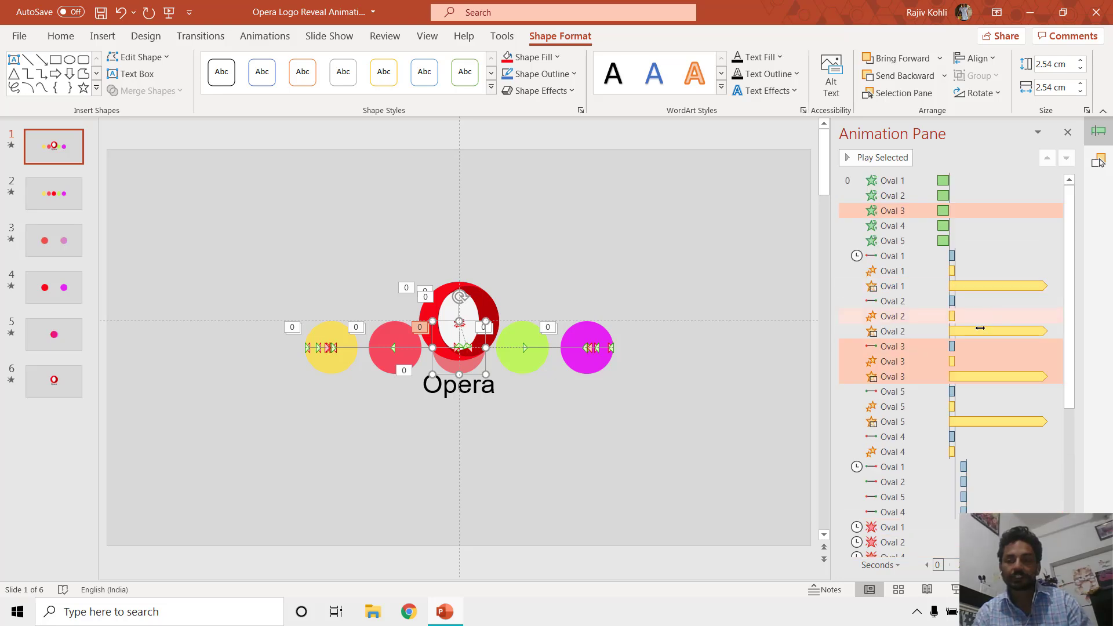
{"action": "left_click", "coordinate": [912, 287]}
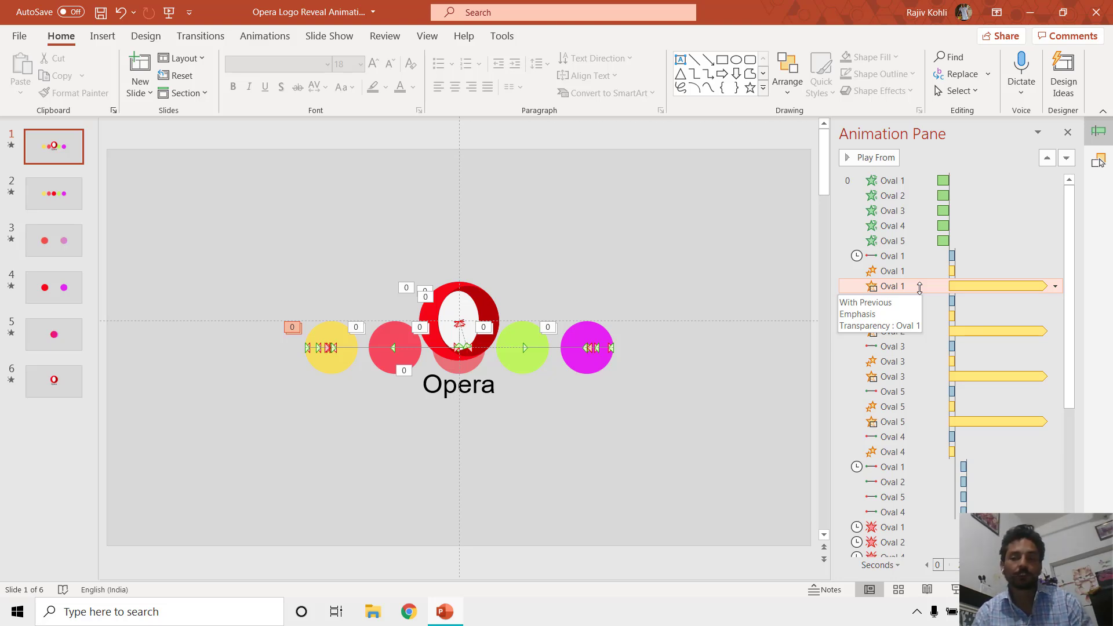
{"action": "mouse_move", "coordinate": [919, 288]}
{"action": "left_mouse_down"}
{"action": "mouse_move", "coordinate": [924, 181]}
{"action": "mouse_move", "coordinate": [920, 286]}
{"action": "left_mouse_up"}
{"action": "double_click", "coordinate": [920, 285]}
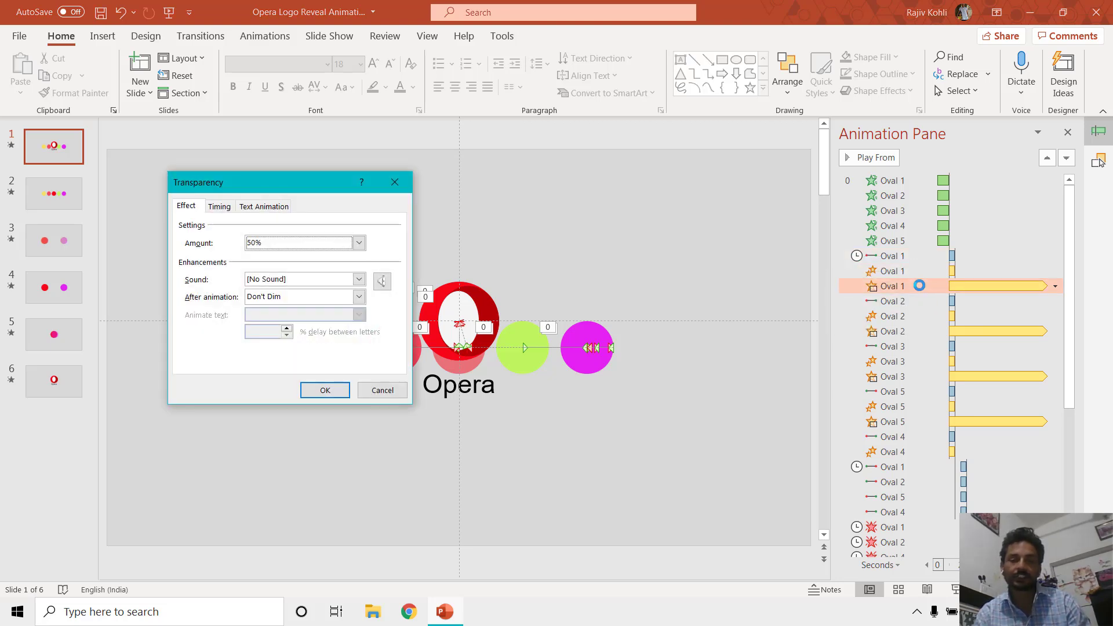
{"action": "left_click", "coordinate": [395, 182]}
{"action": "left_click", "coordinate": [732, 92]}
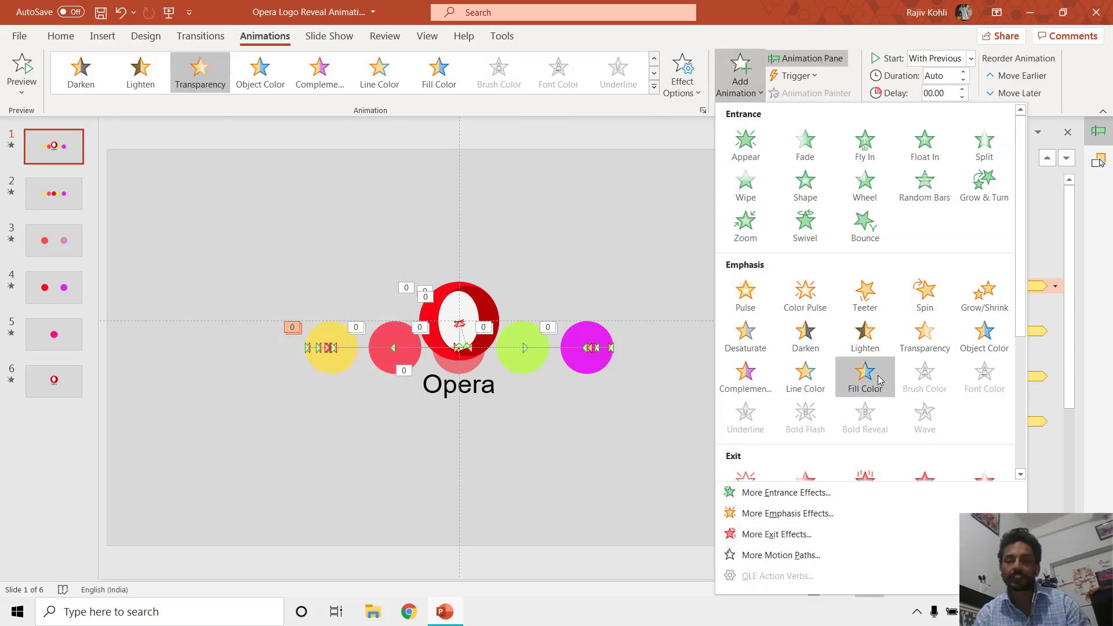
{"action": "left_click", "coordinate": [1038, 307]}
{"action": "double_click", "coordinate": [925, 284]}
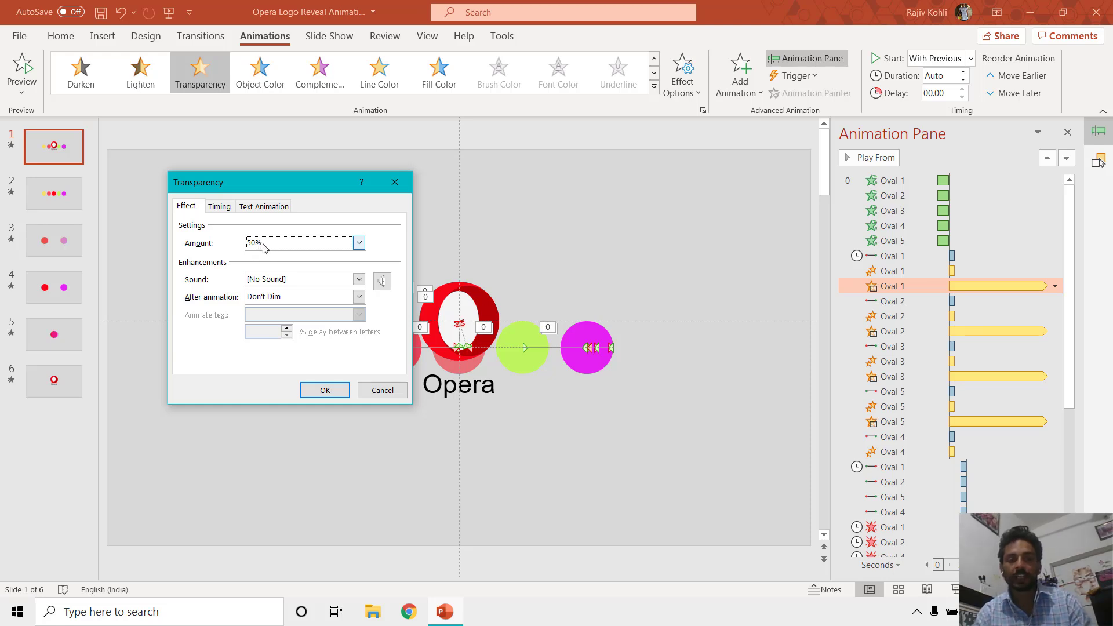
{"action": "key", "text": "Return"}
{"action": "left_click", "coordinate": [906, 329]}
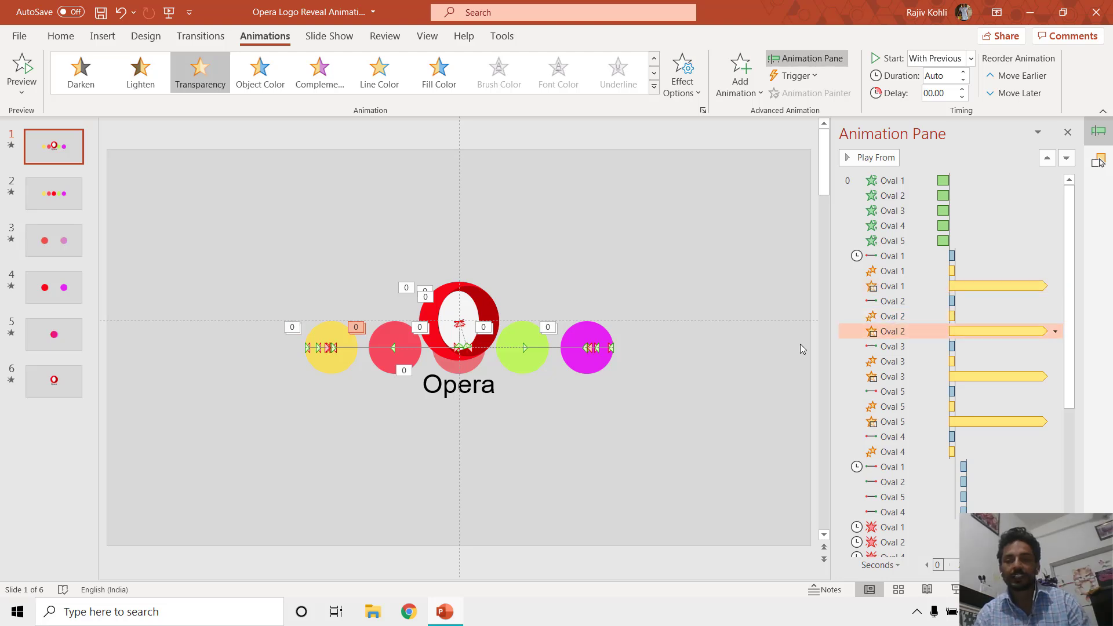
{"action": "double_click", "coordinate": [937, 328]}
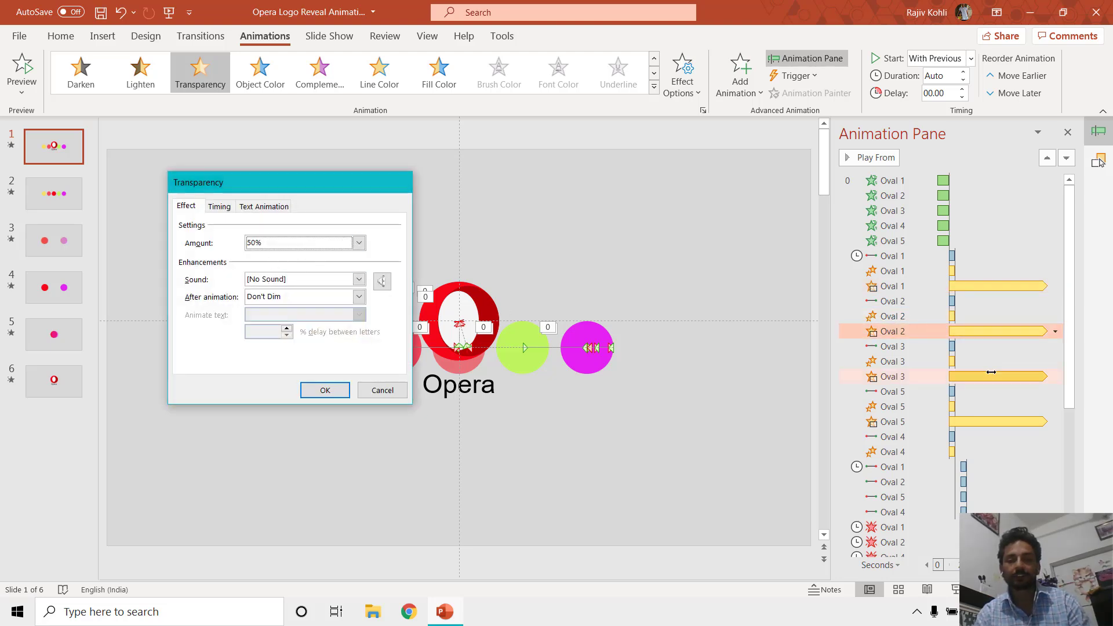
{"action": "key", "text": "Return"}
{"action": "double_click", "coordinate": [917, 376]}
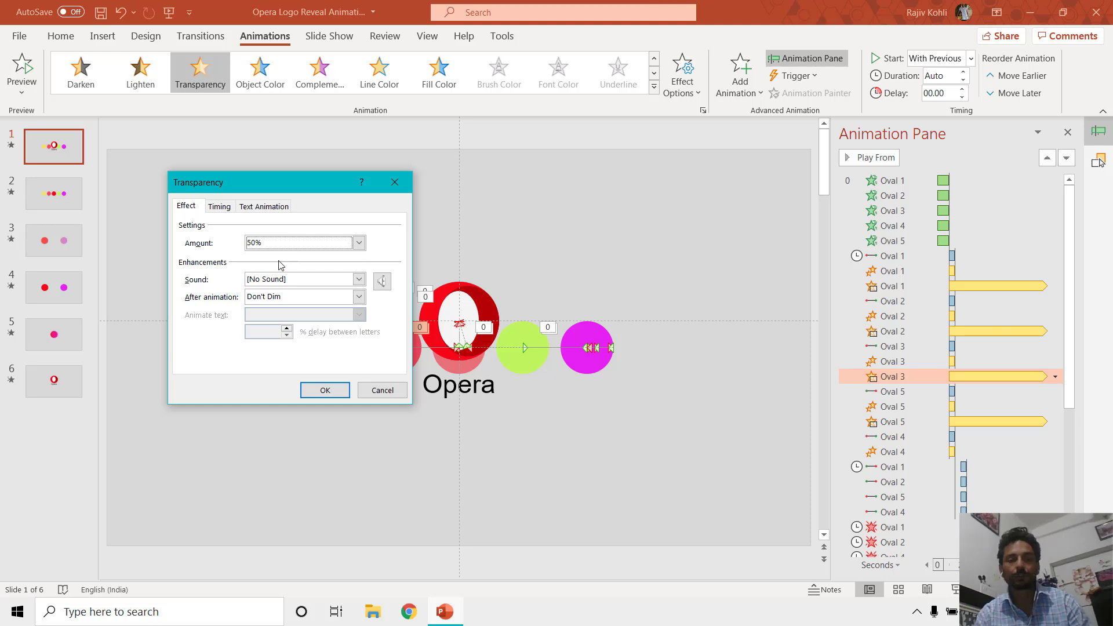
{"action": "key", "text": "Return"}
{"action": "double_click", "coordinate": [922, 421]}
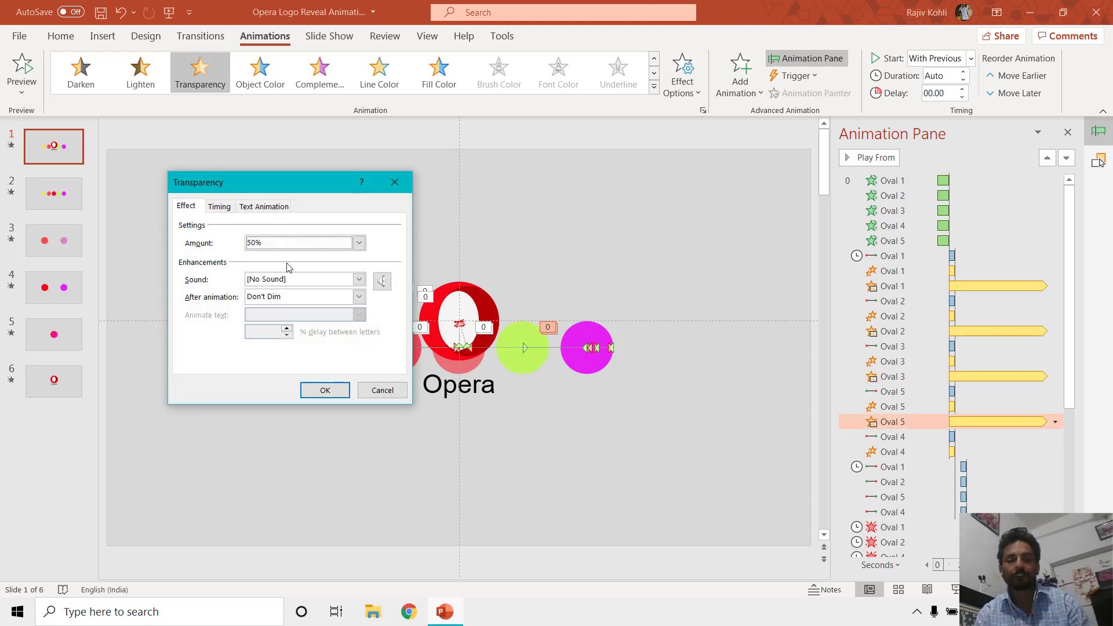
{"action": "key", "text": "Return"}
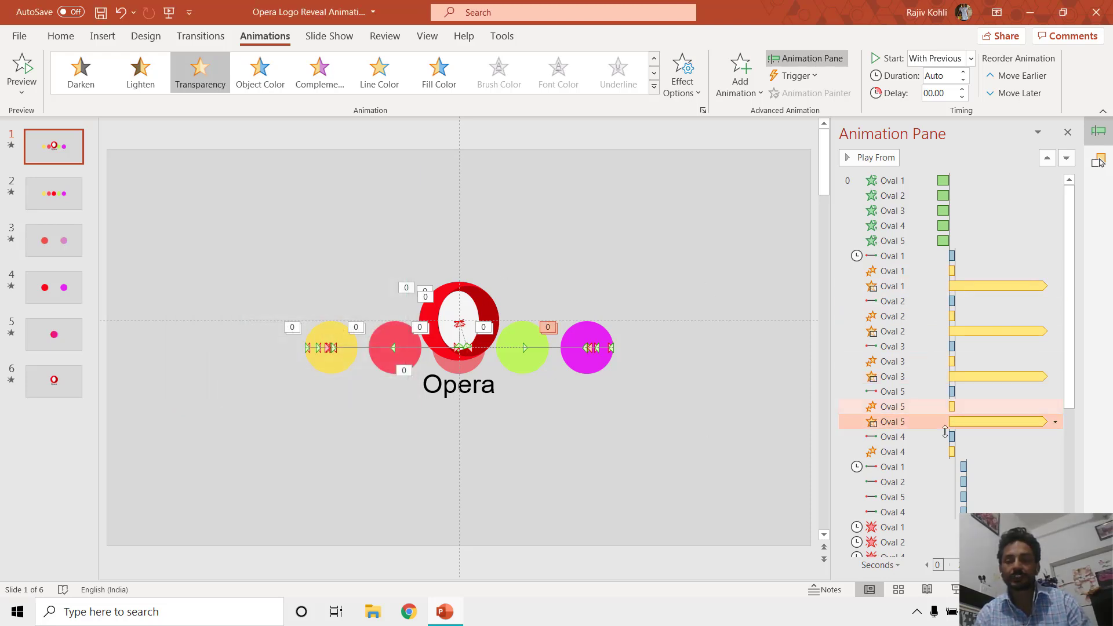
{"action": "left_click", "coordinate": [907, 255]}
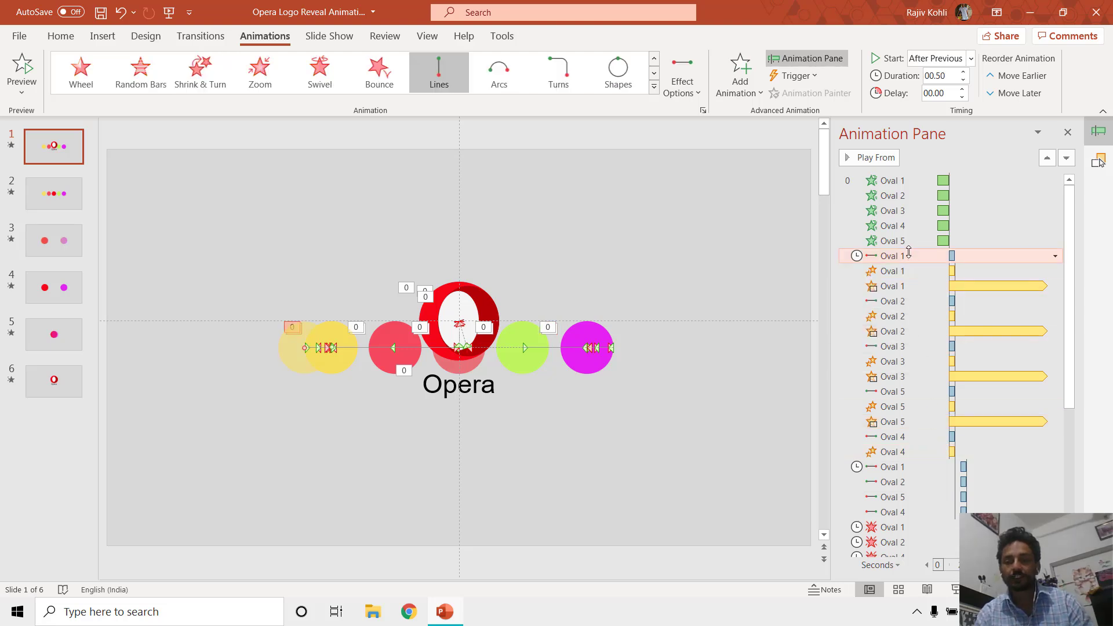
{"action": "left_click", "coordinate": [905, 467]}
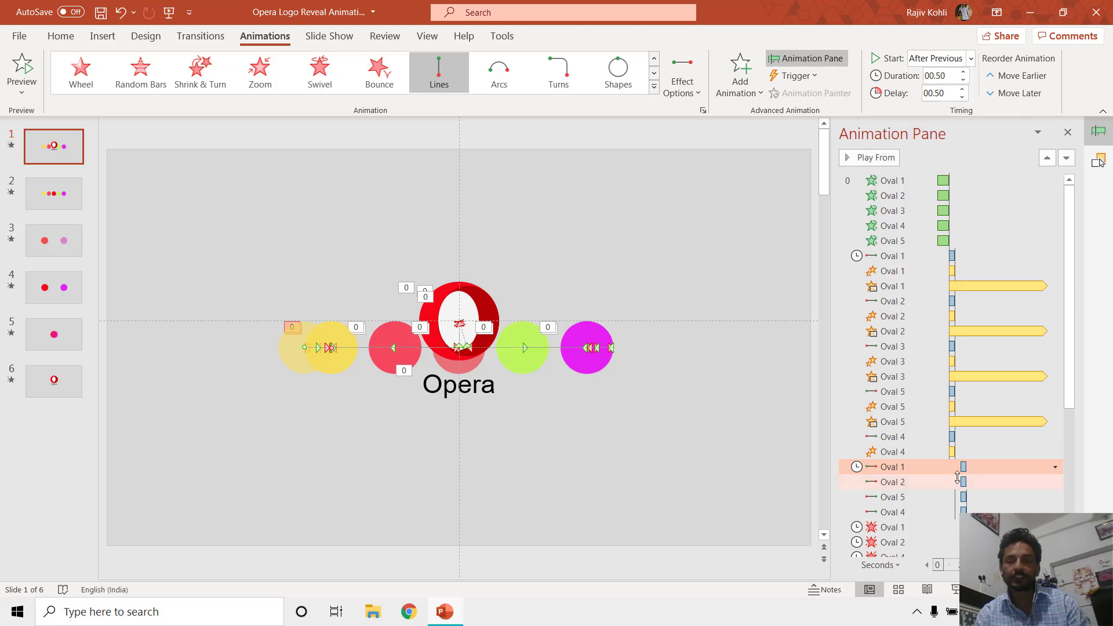
{"action": "left_click", "coordinate": [923, 258]}
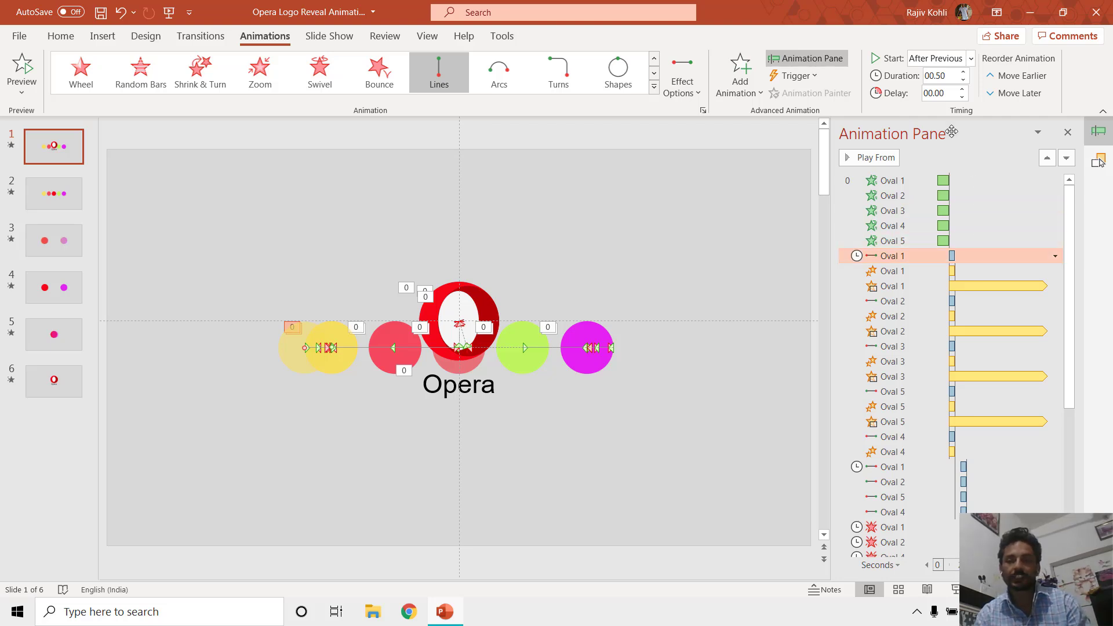
{"action": "left_click", "coordinate": [960, 466]}
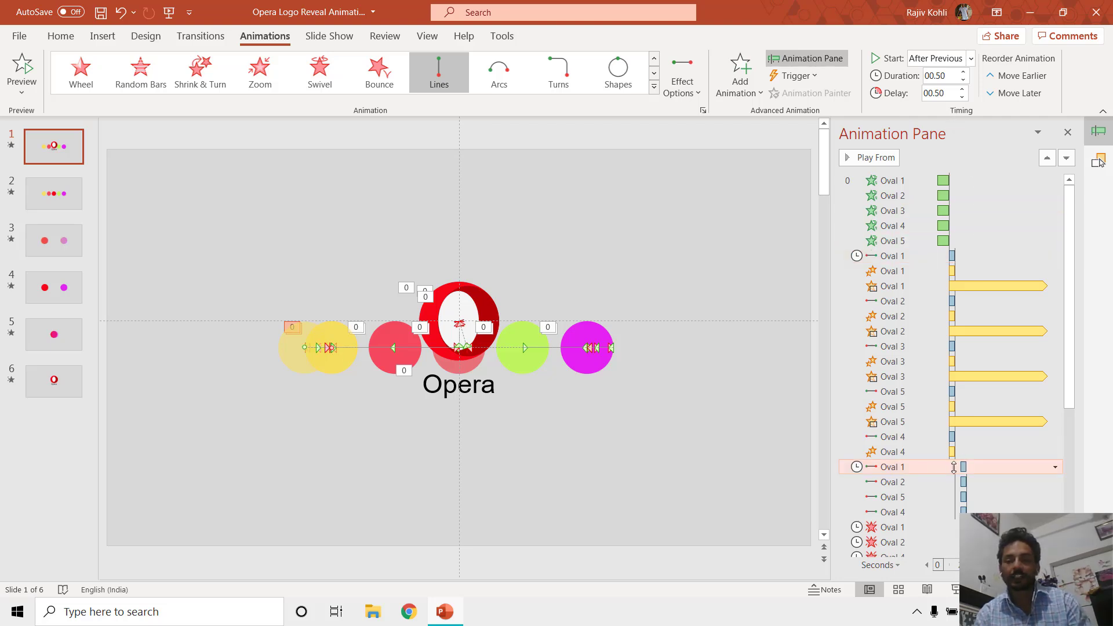
{"action": "mouse_move", "coordinate": [961, 467]}
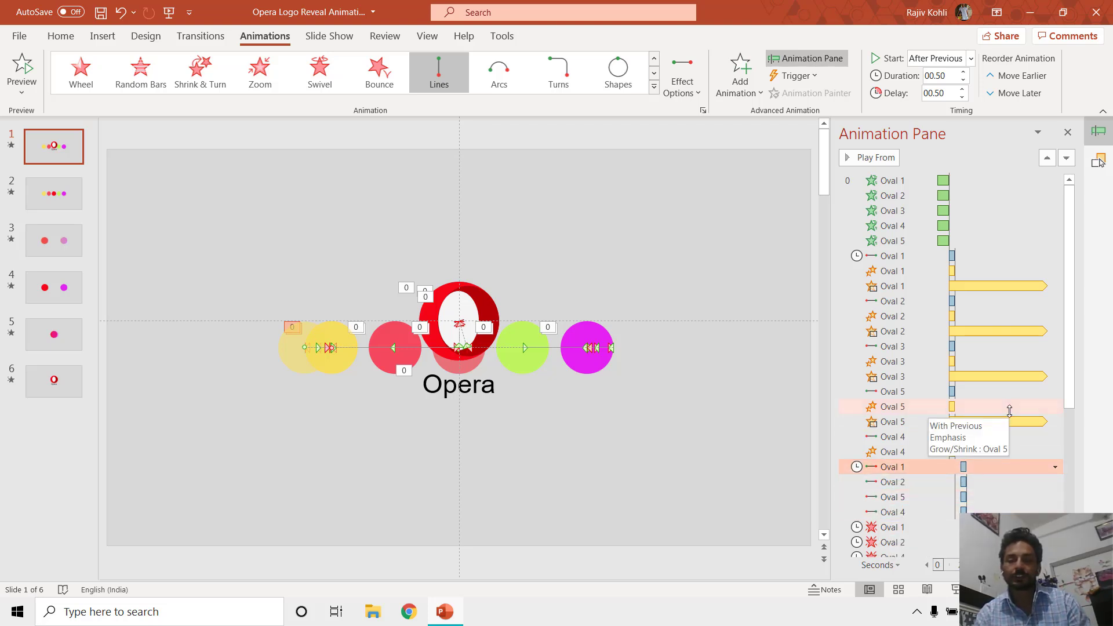
- Select Oval 1's transparency effect and an Oval 3 effect, then close the transparency settings
{"action": "left_click", "coordinate": [1032, 286]}
{"action": "scroll", "coordinate": [1070, 298], "scroll_direction": "down", "scroll_amount": 1}
{"action": "left_click_drag", "start_coordinate": [1070, 298], "coordinate": [1071, 404]}
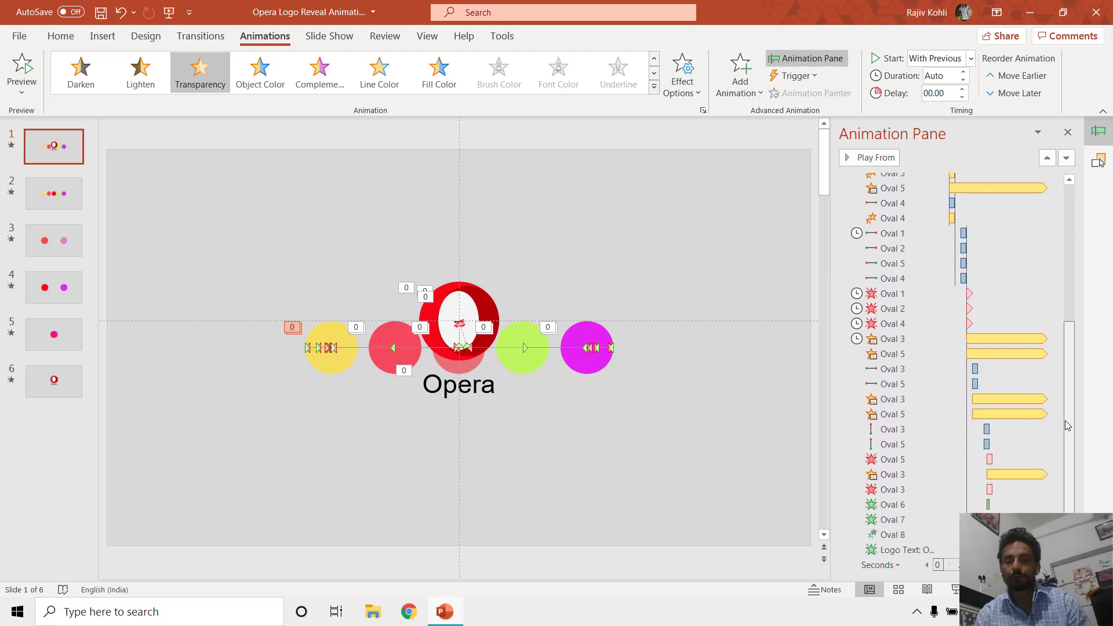
{"action": "left_click", "coordinate": [916, 339]}
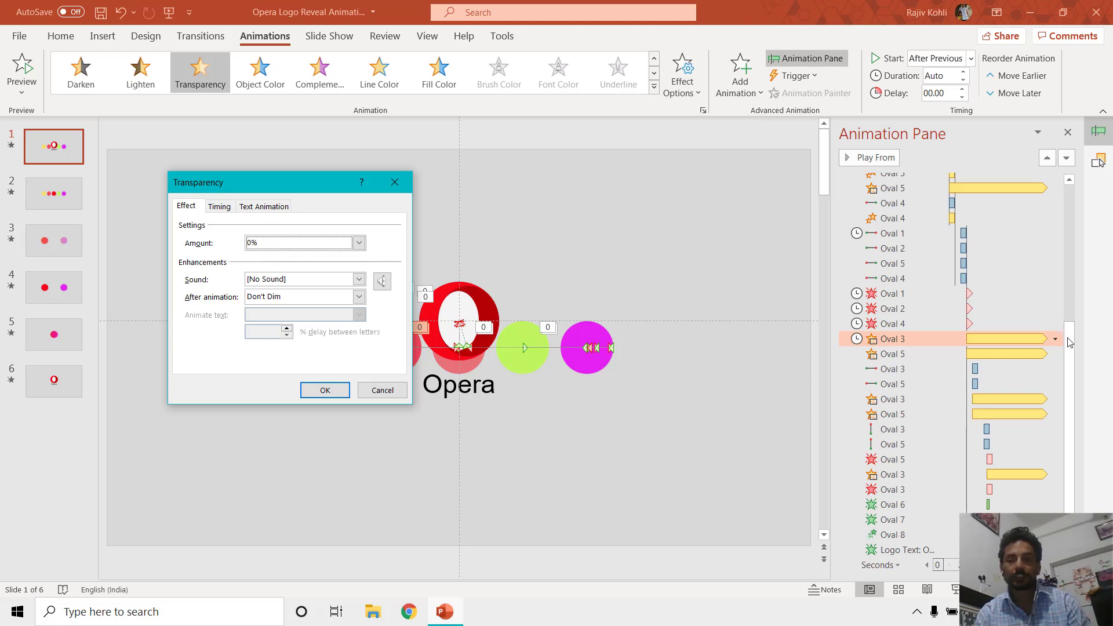
{"action": "key", "text": "Escape"}
- Review Oval 1's Lines motion paths and its Disappear exit in the Animation pane
{"action": "scroll", "coordinate": [1069, 332], "scroll_direction": "up", "scroll_amount": 5}
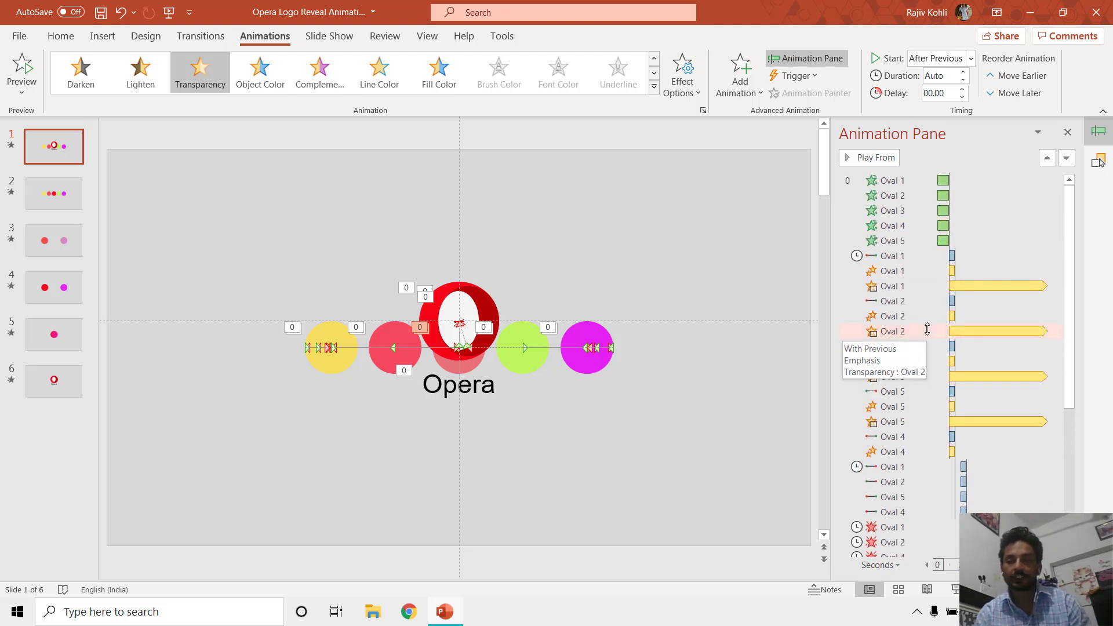
{"action": "left_click", "coordinate": [892, 467]}
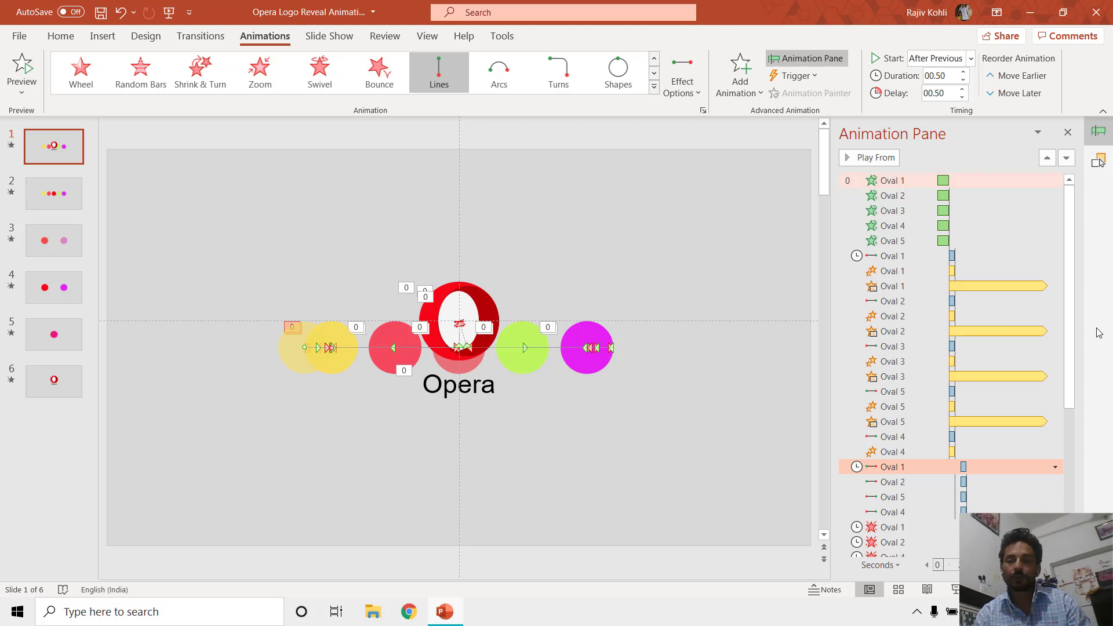
{"action": "left_click_drag", "start_coordinate": [1074, 278], "coordinate": [1080, 437]}
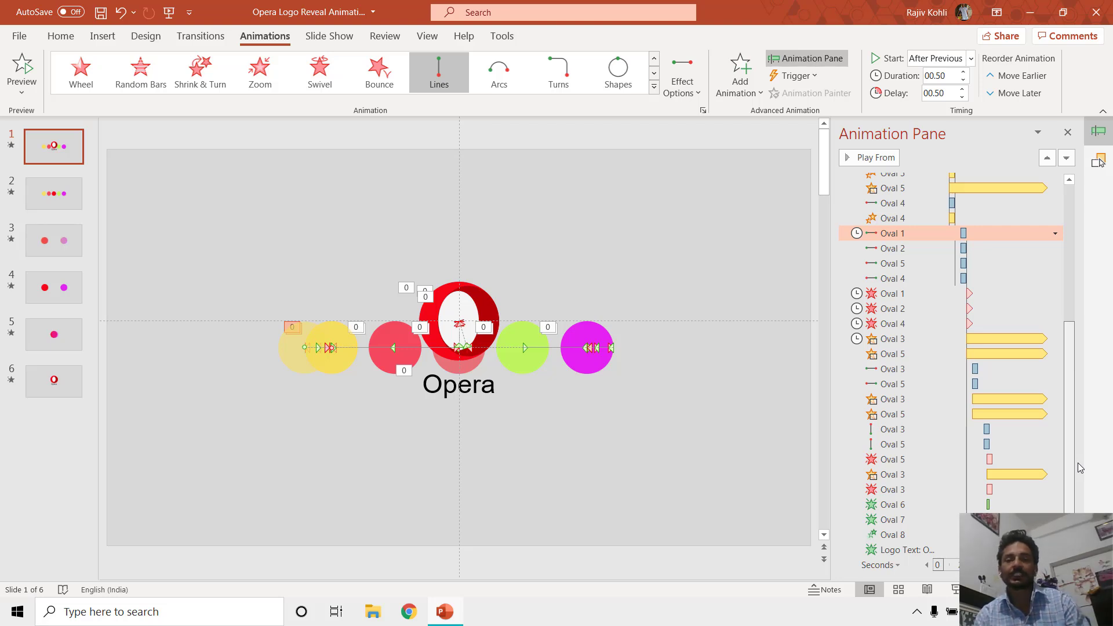
{"action": "left_click_drag", "start_coordinate": [1077, 463], "coordinate": [1077, 462]}
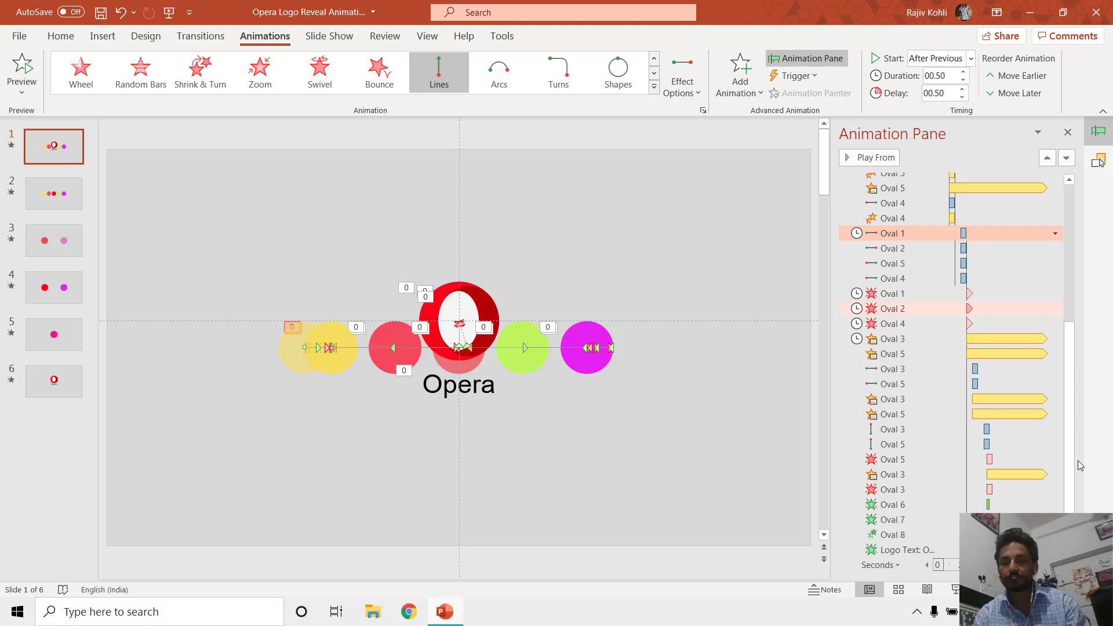
{"action": "left_click", "coordinate": [903, 293]}
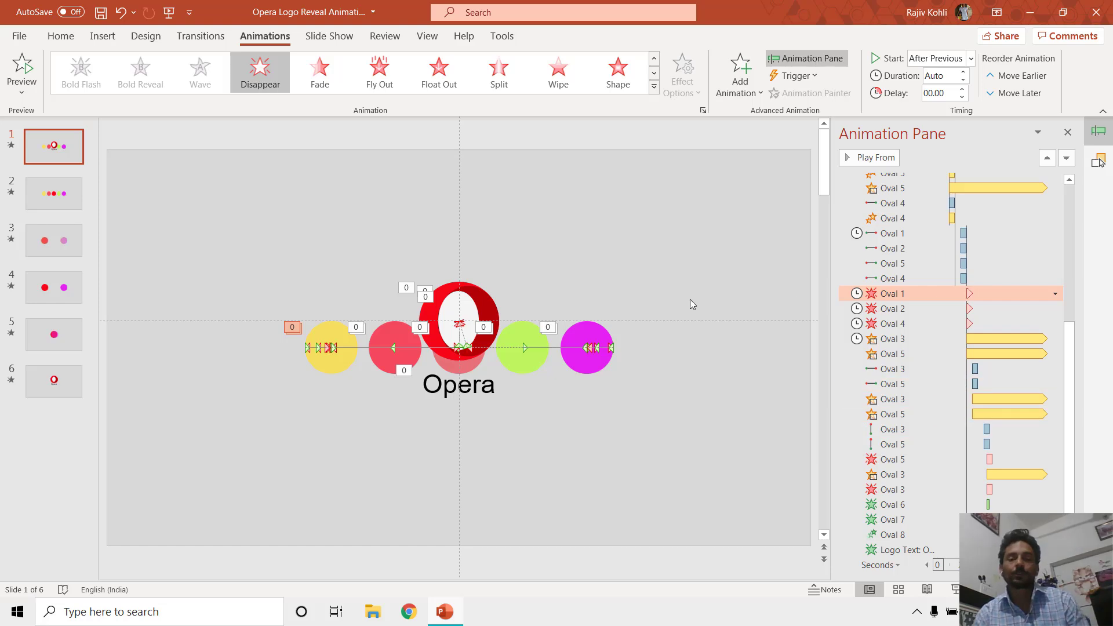
{"action": "left_click", "coordinate": [957, 590]}
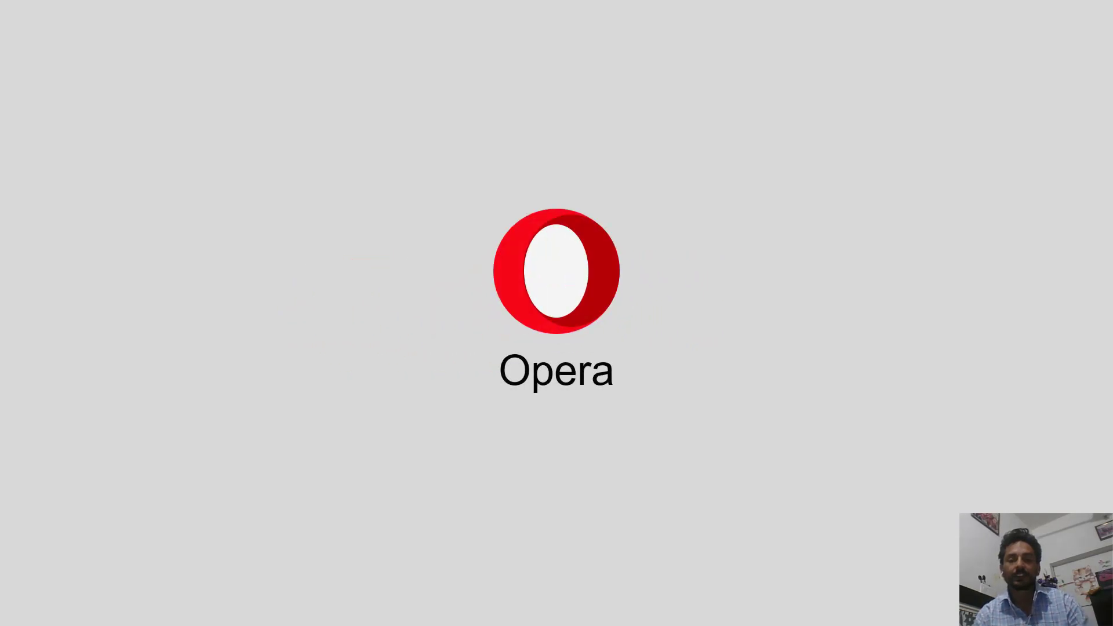
{"action": "key", "text": "Escape"}
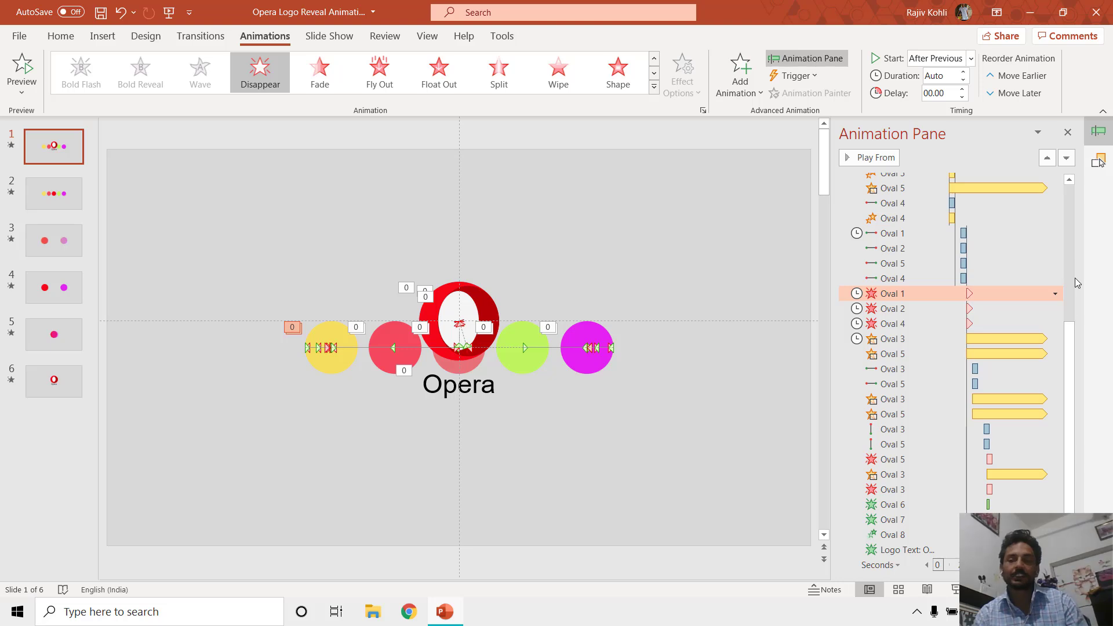
- Delete the original Opera logo slide so the five-circle slide leads the deck
{"action": "left_click_drag", "start_coordinate": [1070, 342], "coordinate": [1071, 190]}
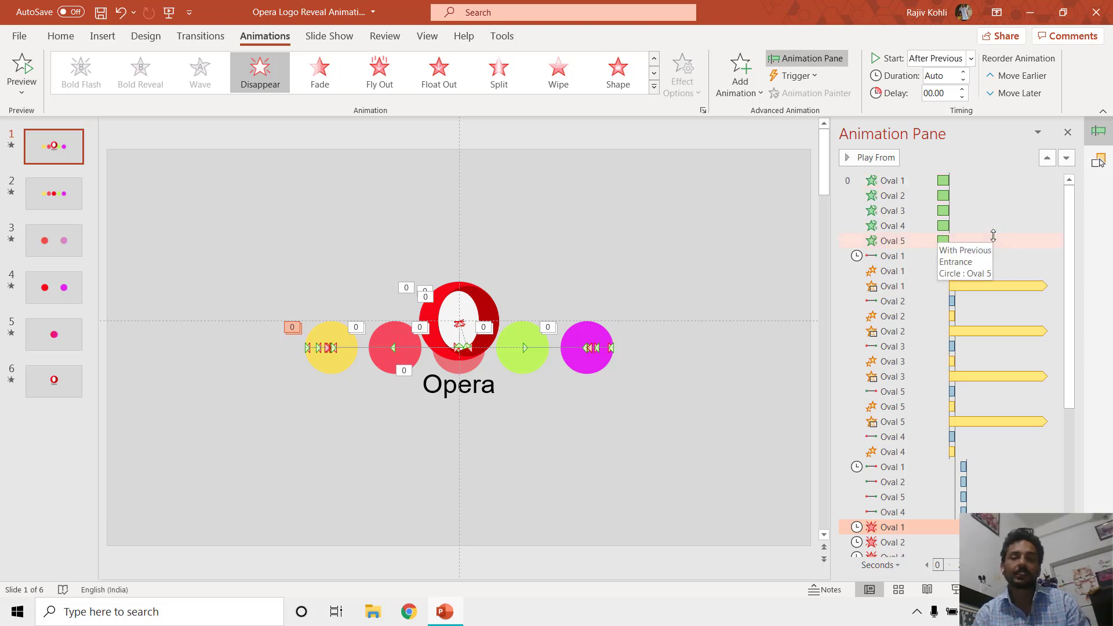
{"action": "left_click", "coordinate": [55, 201]}
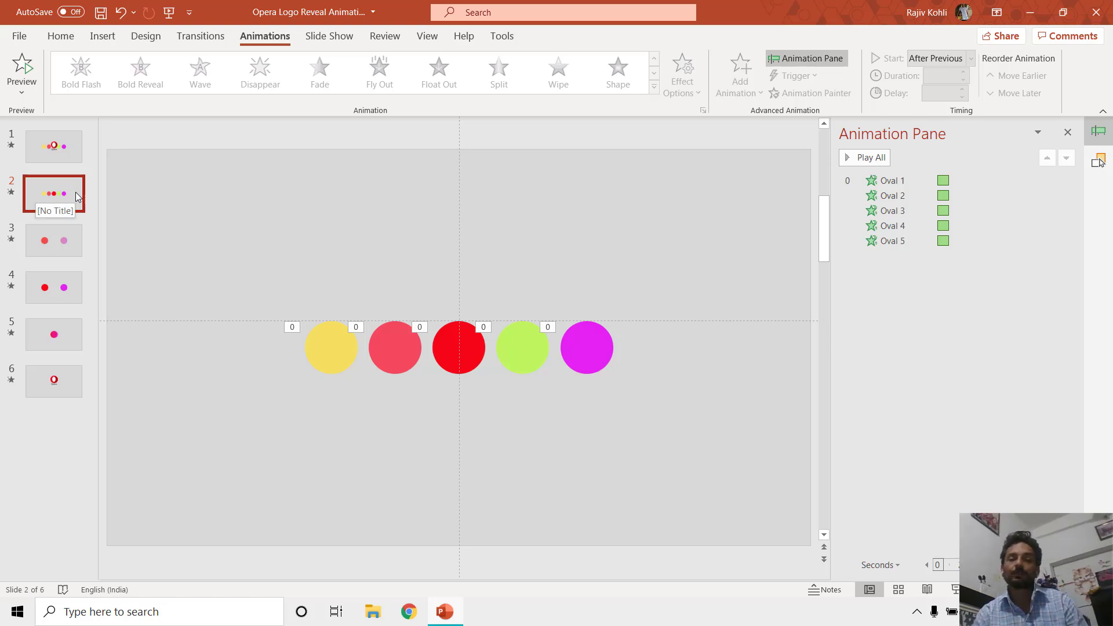
{"action": "left_click", "coordinate": [68, 150]}
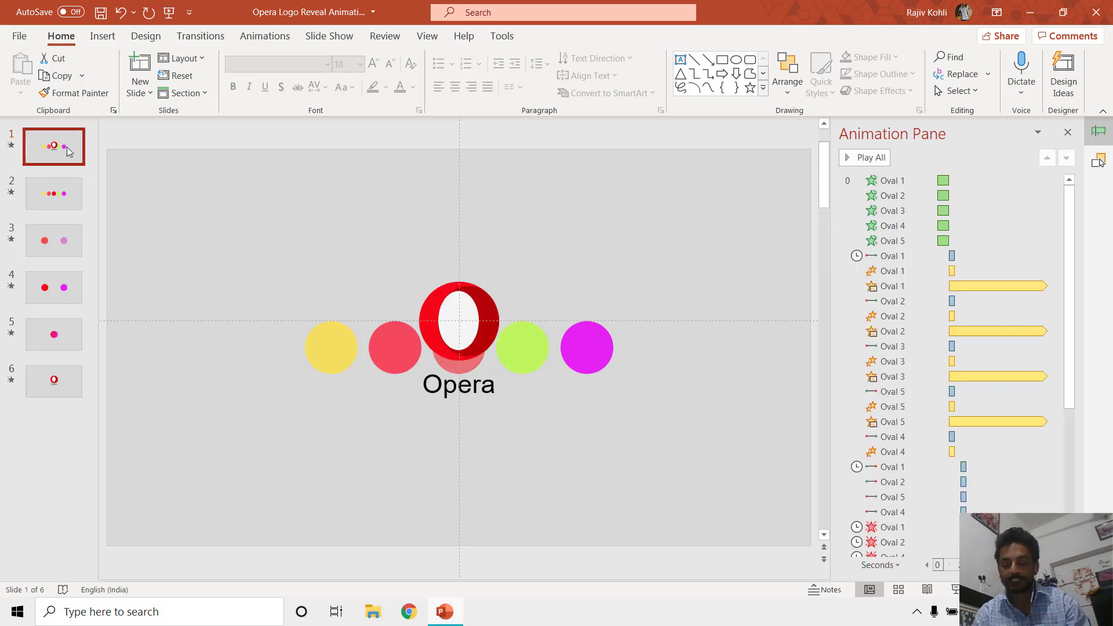
{"action": "key", "text": "Delete"}
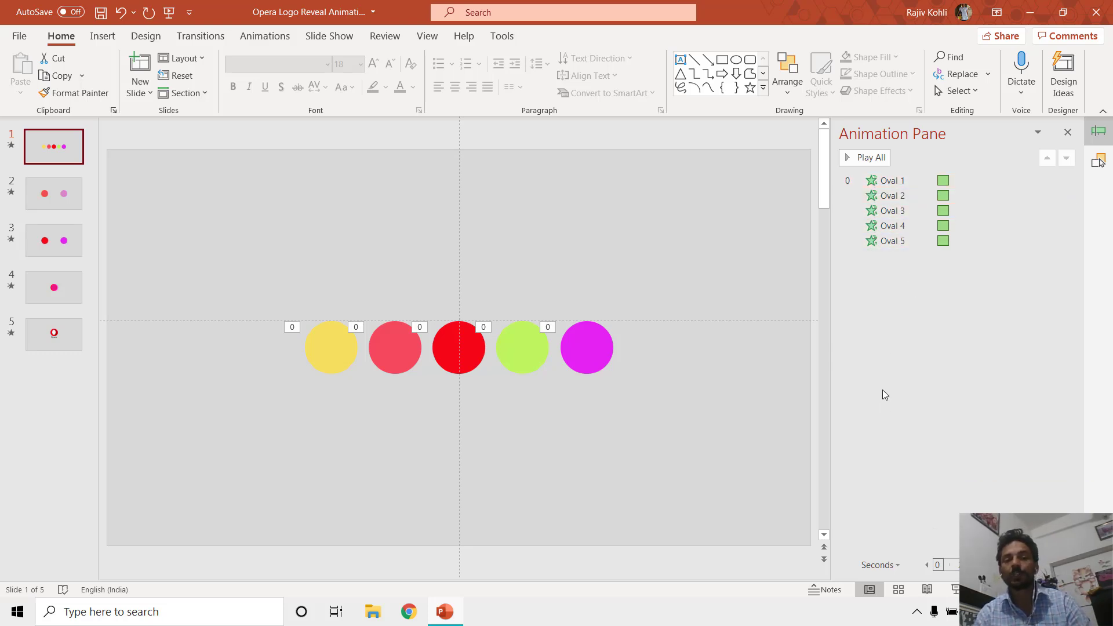
- Make slide 1 advance On Mouse Click instead of After 00:00.50
{"action": "left_click", "coordinate": [200, 36]}
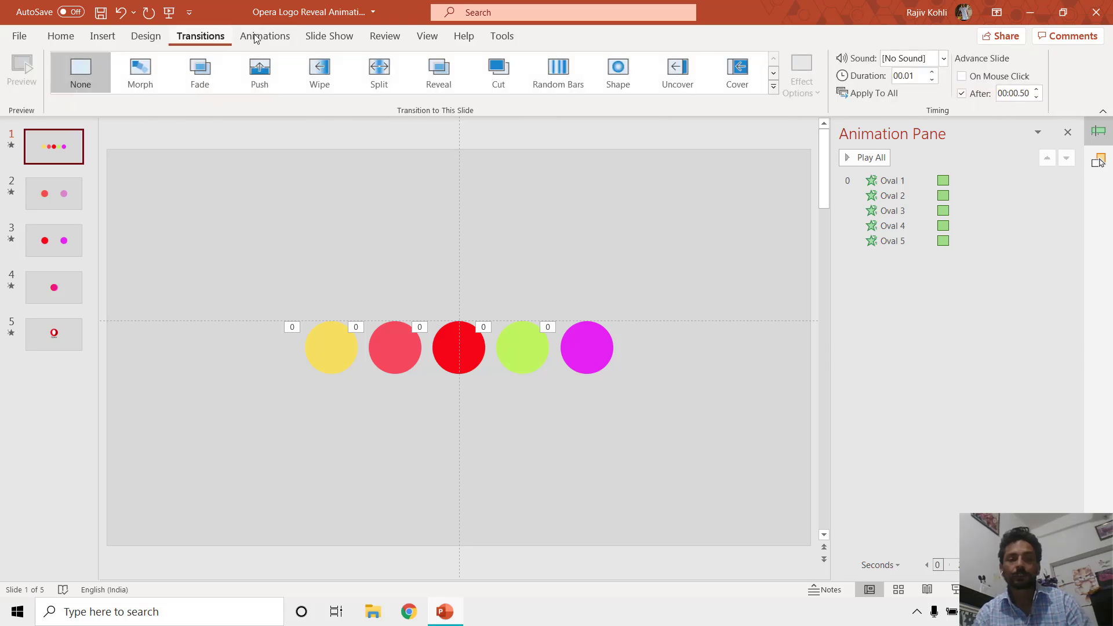
{"action": "left_click", "coordinate": [985, 94]}
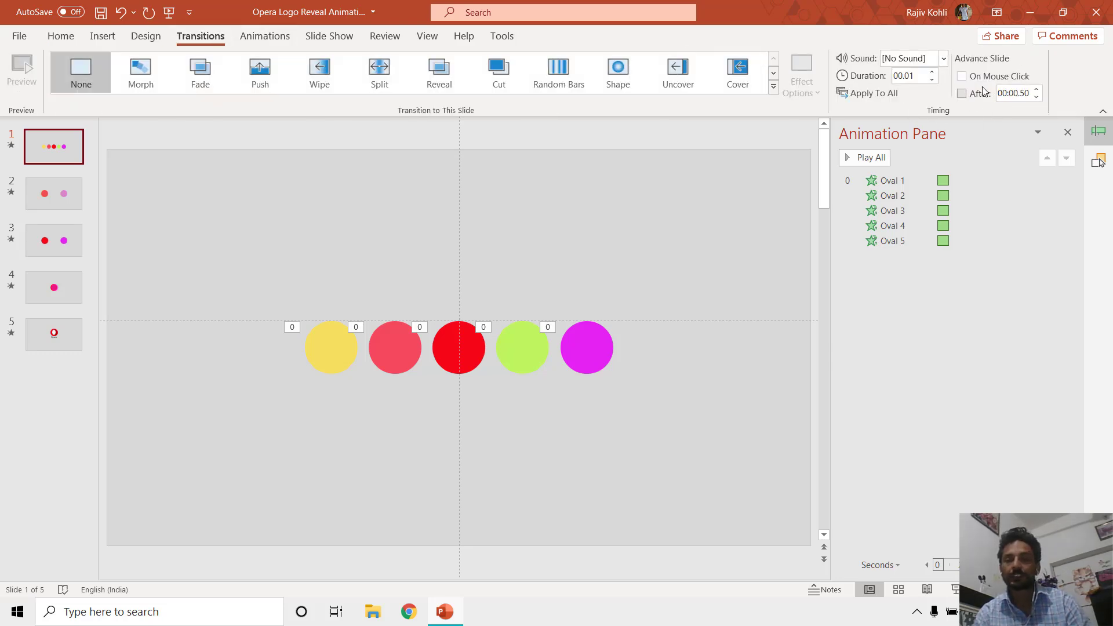
{"action": "left_click", "coordinate": [986, 80]}
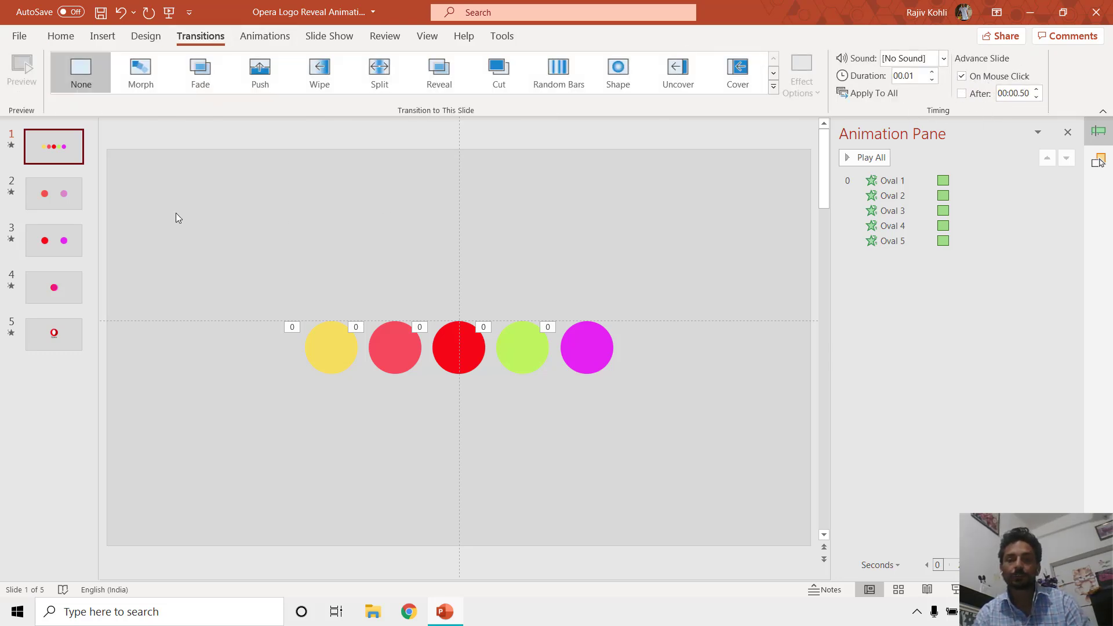
- Review the Morph timing of slides 2–5, then return to slide 1
{"action": "left_click", "coordinate": [48, 193]}
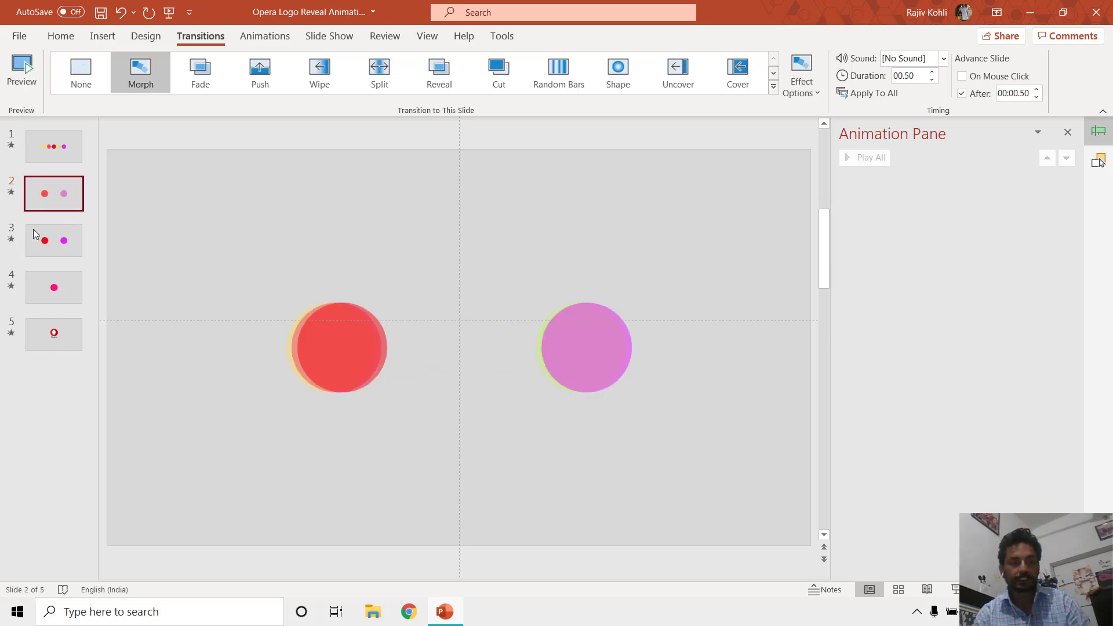
{"action": "left_click", "coordinate": [49, 337], "text": "shift"}
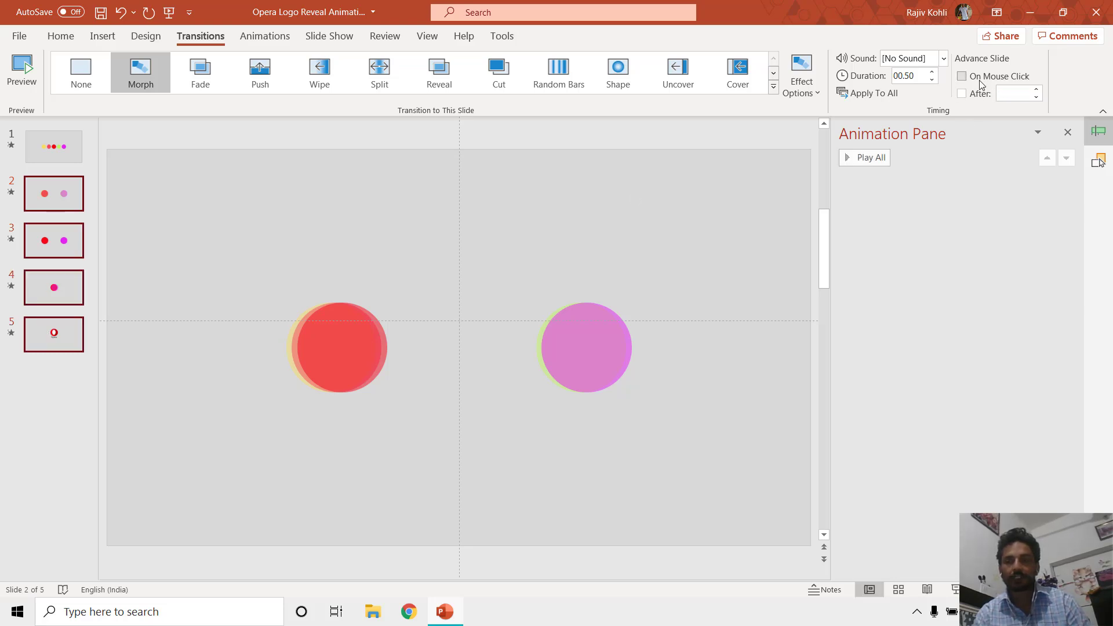
{"action": "left_click", "coordinate": [58, 145]}
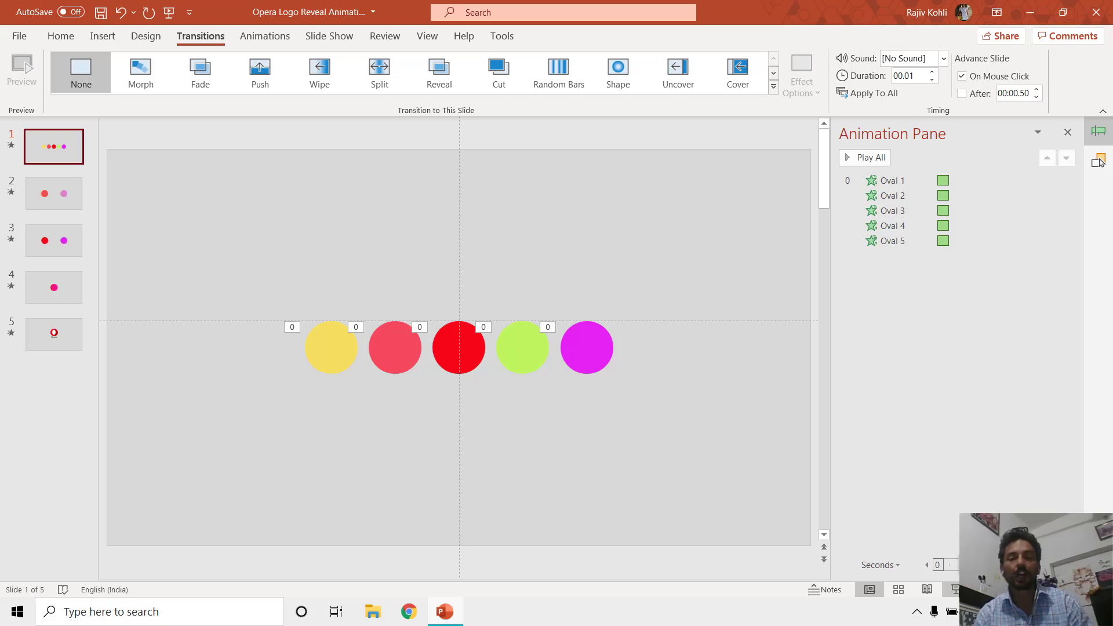
- Preview the show, then give slide 2's left circle a 50% transparent red fill
{"action": "left_click", "coordinate": [953, 590]}
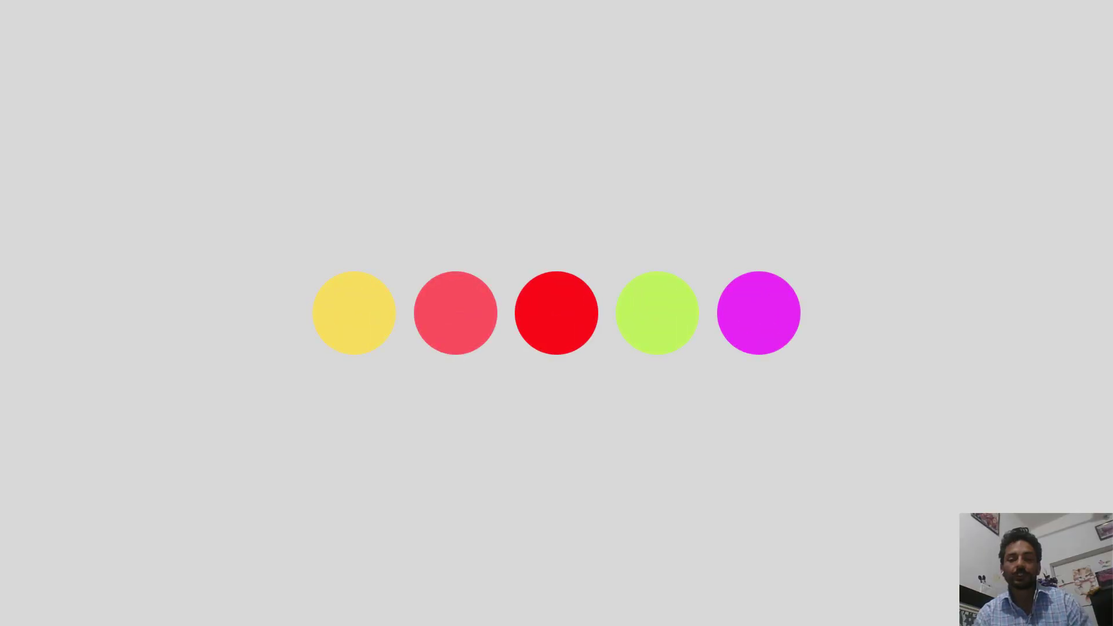
{"action": "key", "text": "Escape"}
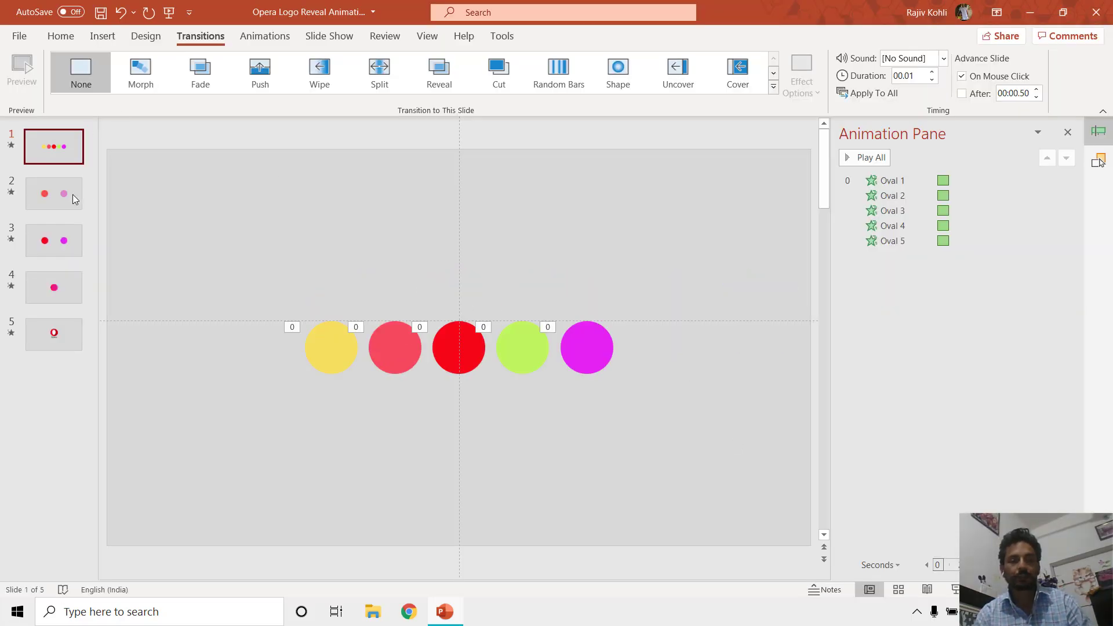
{"action": "left_click", "coordinate": [70, 194]}
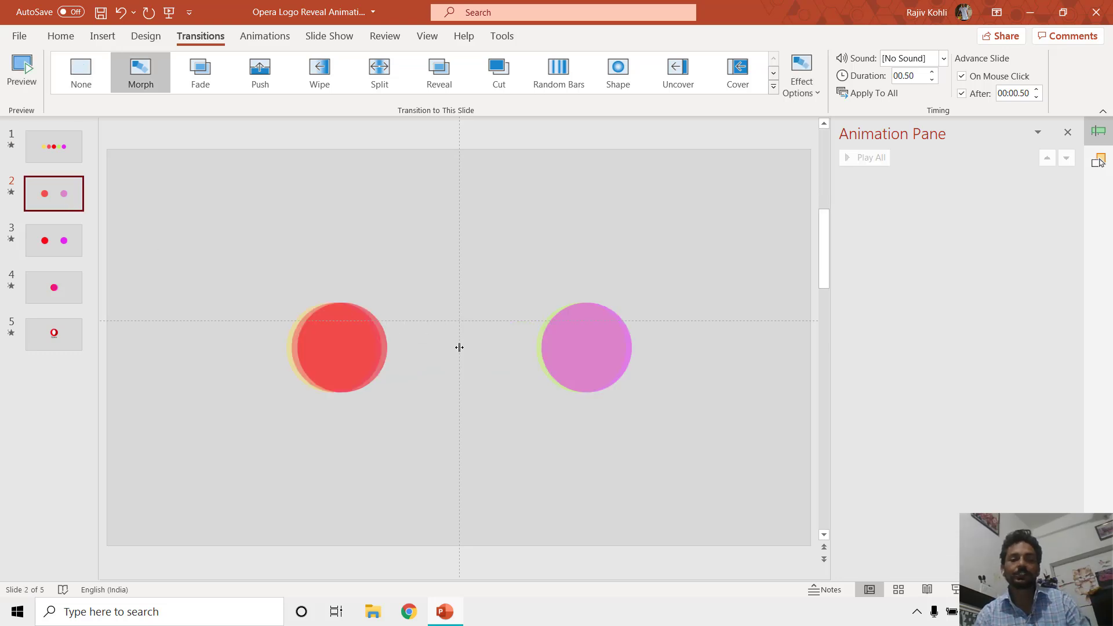
{"action": "left_click", "coordinate": [349, 346]}
{"action": "mouse_move", "coordinate": [335, 351]}
{"action": "left_mouse_down"}
{"action": "mouse_move", "coordinate": [430, 356]}
{"action": "mouse_move", "coordinate": [340, 349]}
{"action": "left_mouse_up"}
{"action": "left_click", "coordinate": [559, 36]}
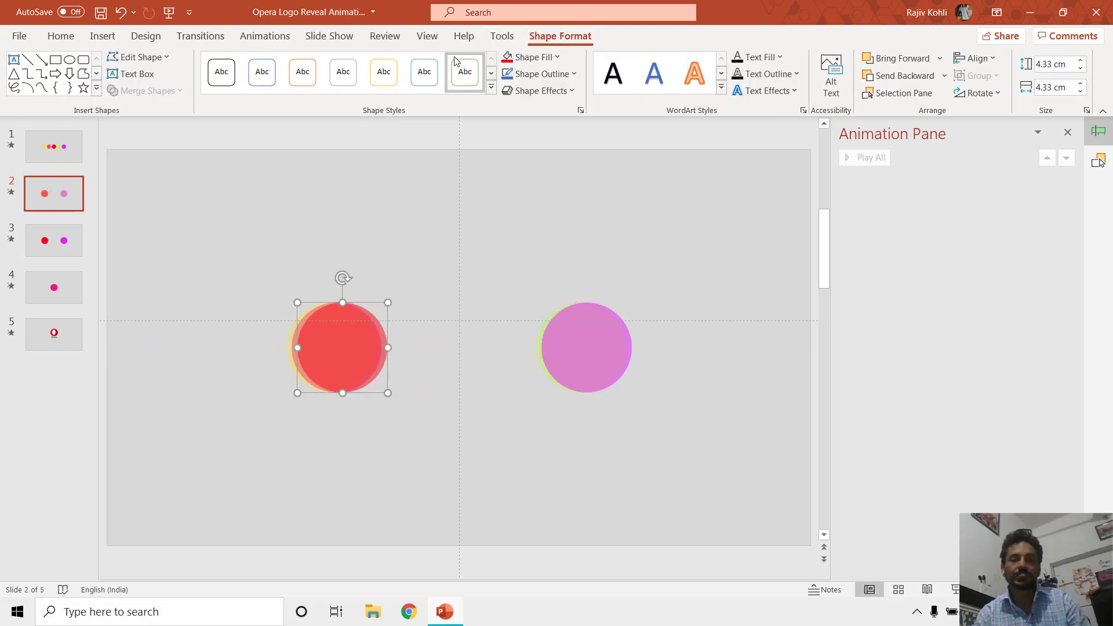
{"action": "left_click", "coordinate": [533, 61]}
{"action": "left_click", "coordinate": [551, 279]}
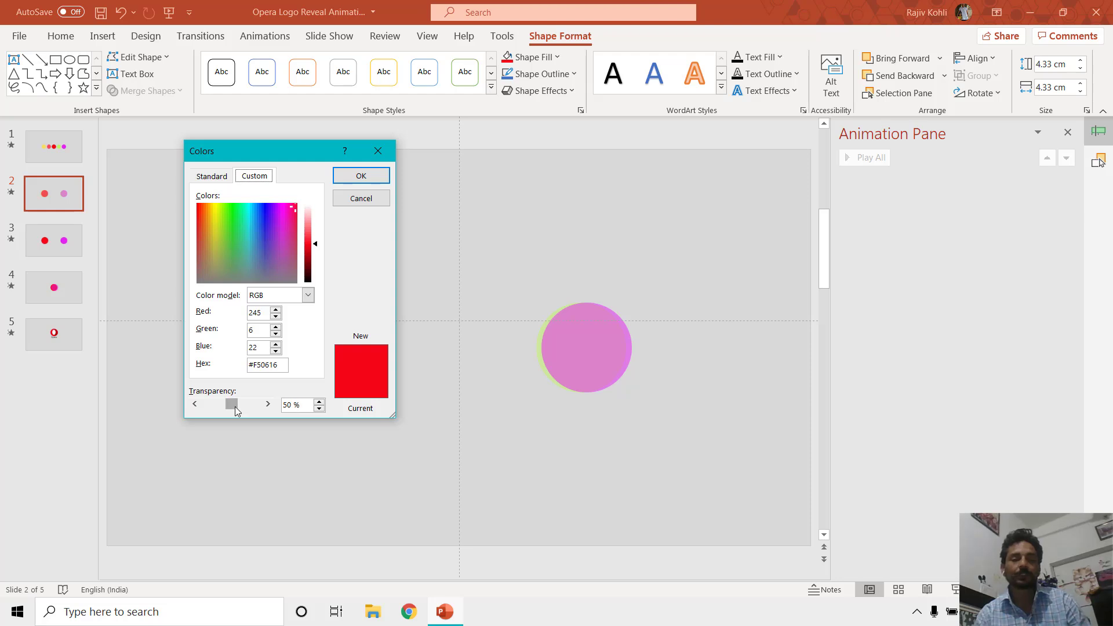
{"action": "key", "text": "Return"}
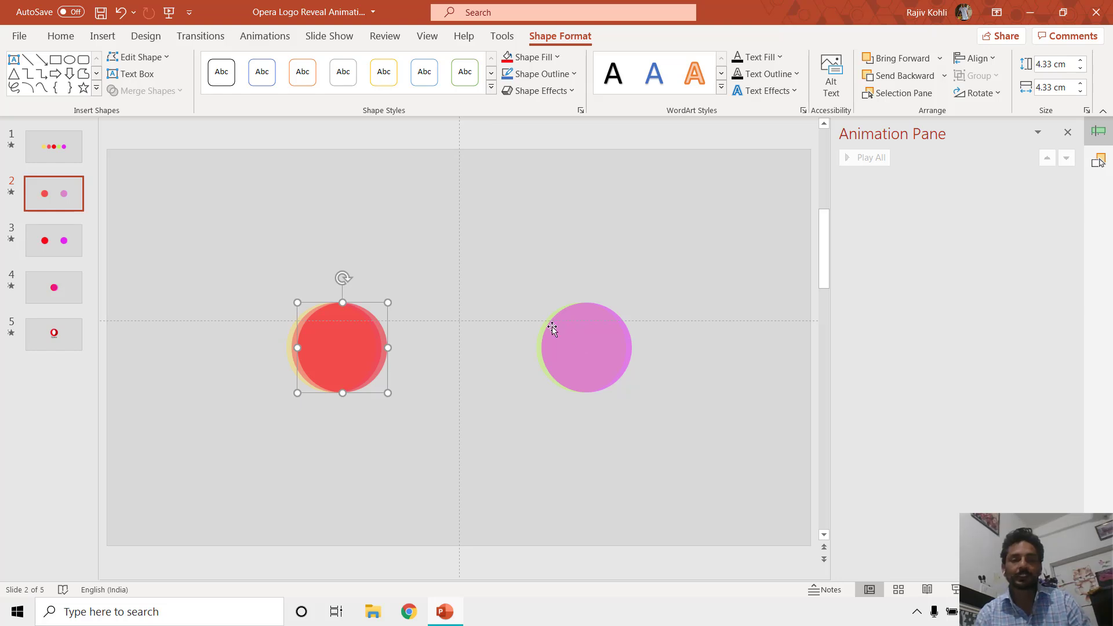
- Open the custom fill colour settings for slide 3's red circle
{"action": "left_click", "coordinate": [201, 37]}
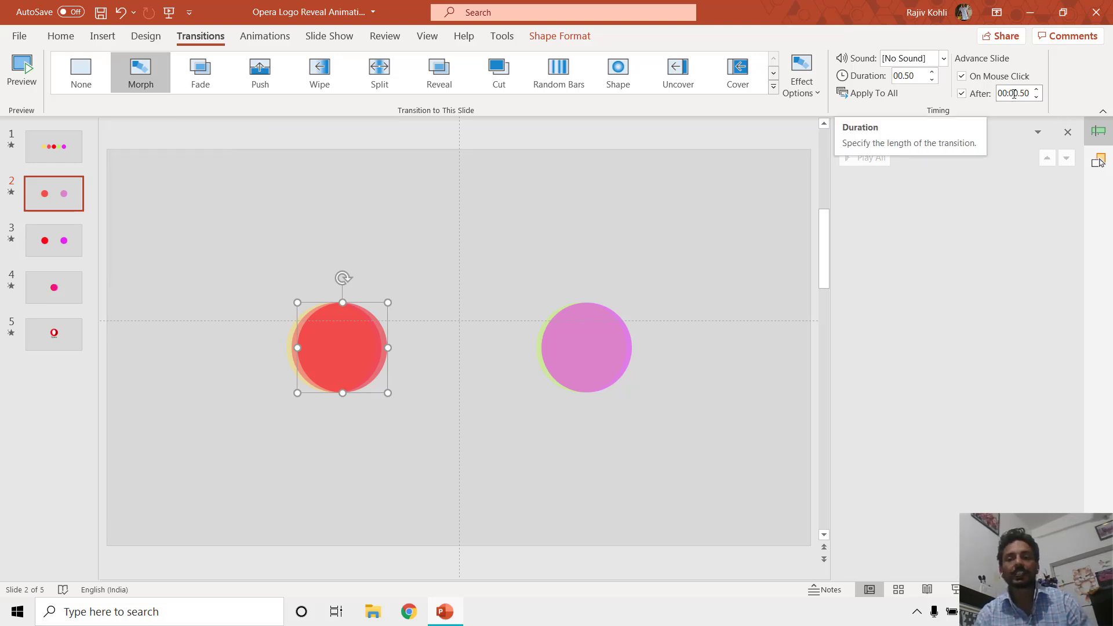
{"action": "scroll", "coordinate": [431, 296], "scroll_direction": "down", "scroll_amount": 1}
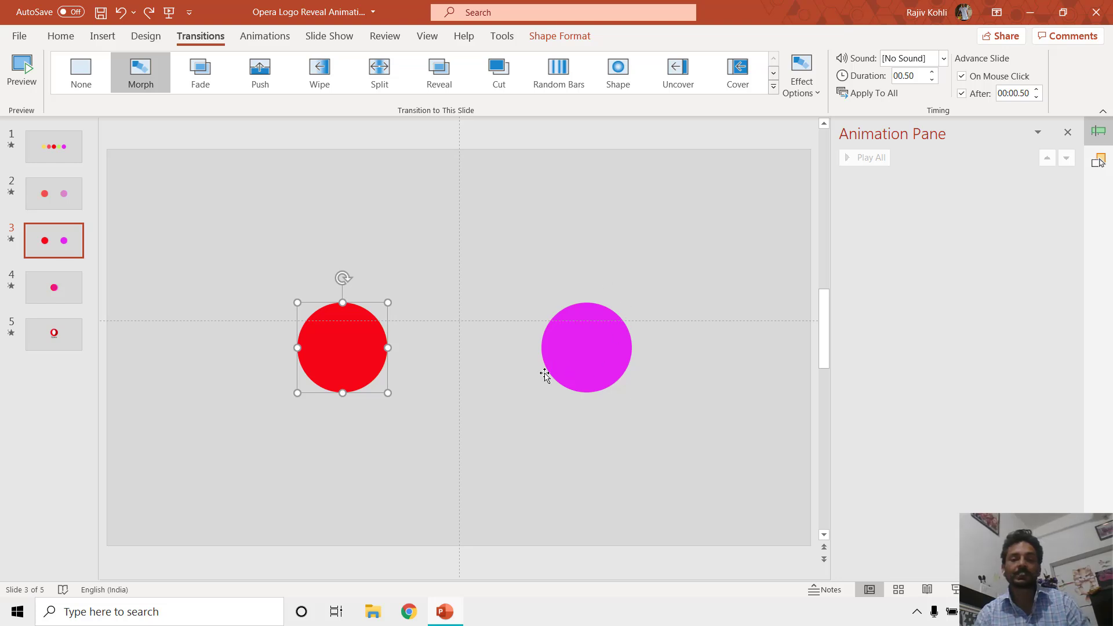
{"action": "left_click", "coordinate": [556, 37]}
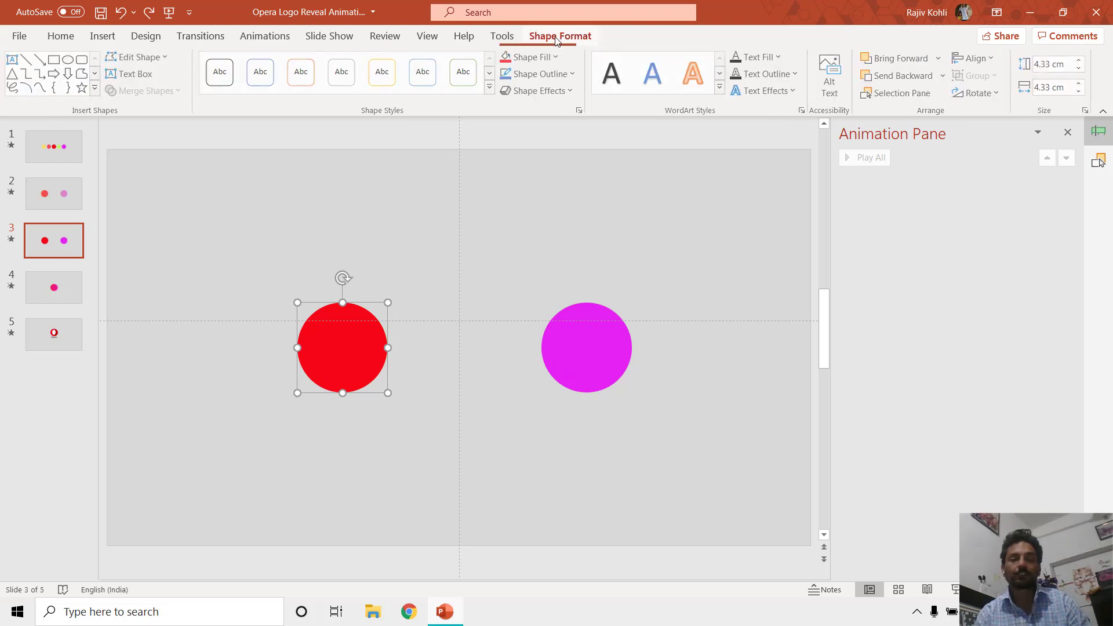
{"action": "left_click", "coordinate": [528, 57]}
{"action": "left_click", "coordinate": [551, 278]}
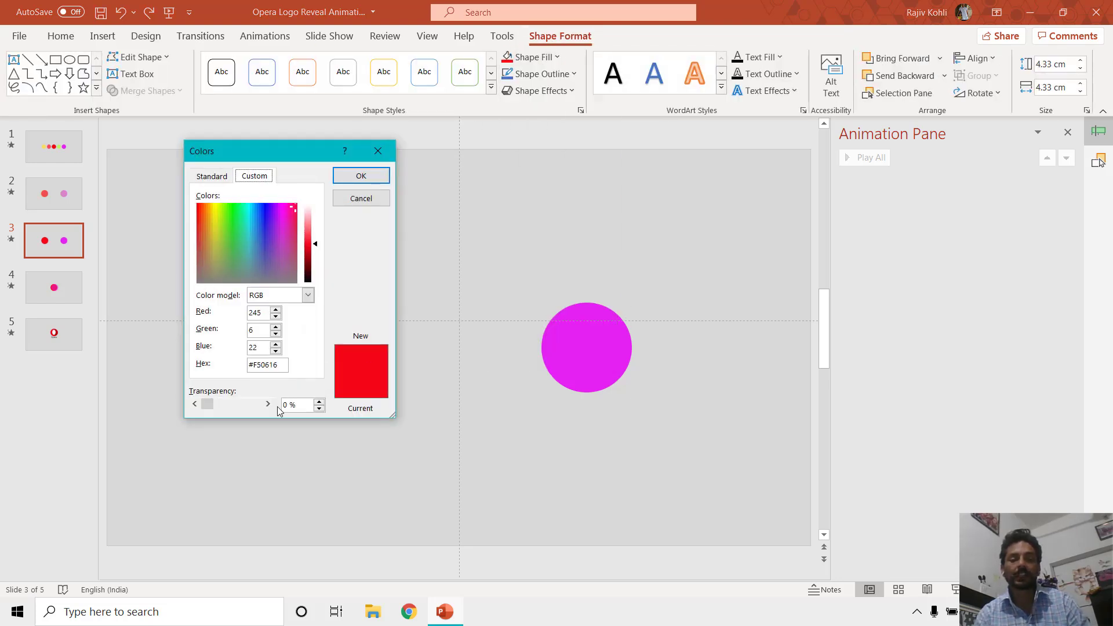
- Close the Colors dialog keeping the red, and view slide 4's Morph transition
{"action": "left_click", "coordinate": [367, 200]}
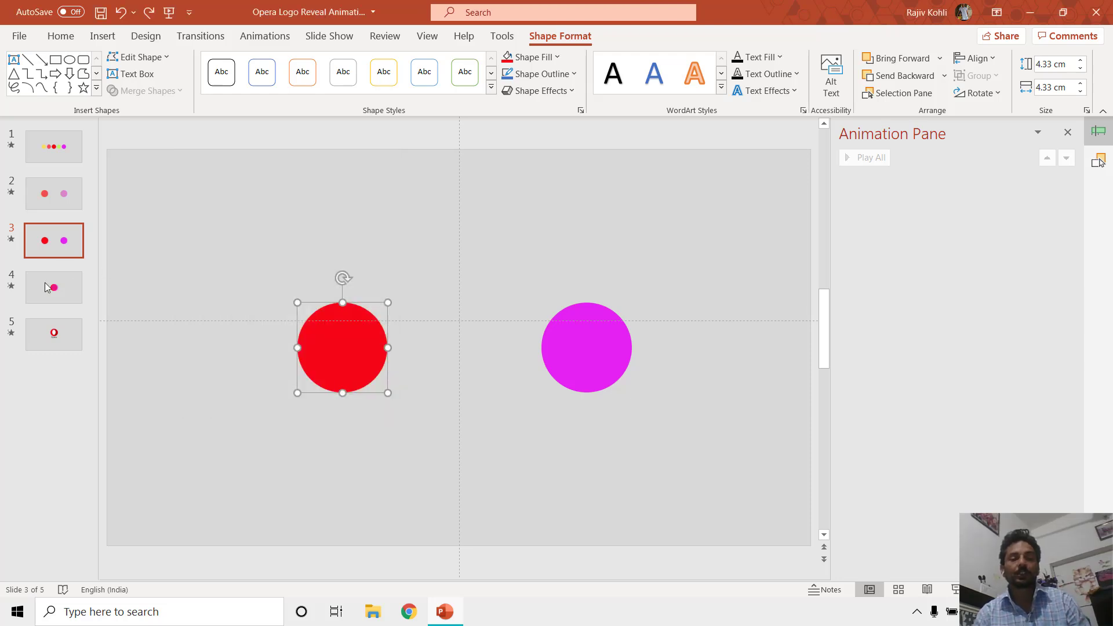
{"action": "left_click", "coordinate": [200, 36]}
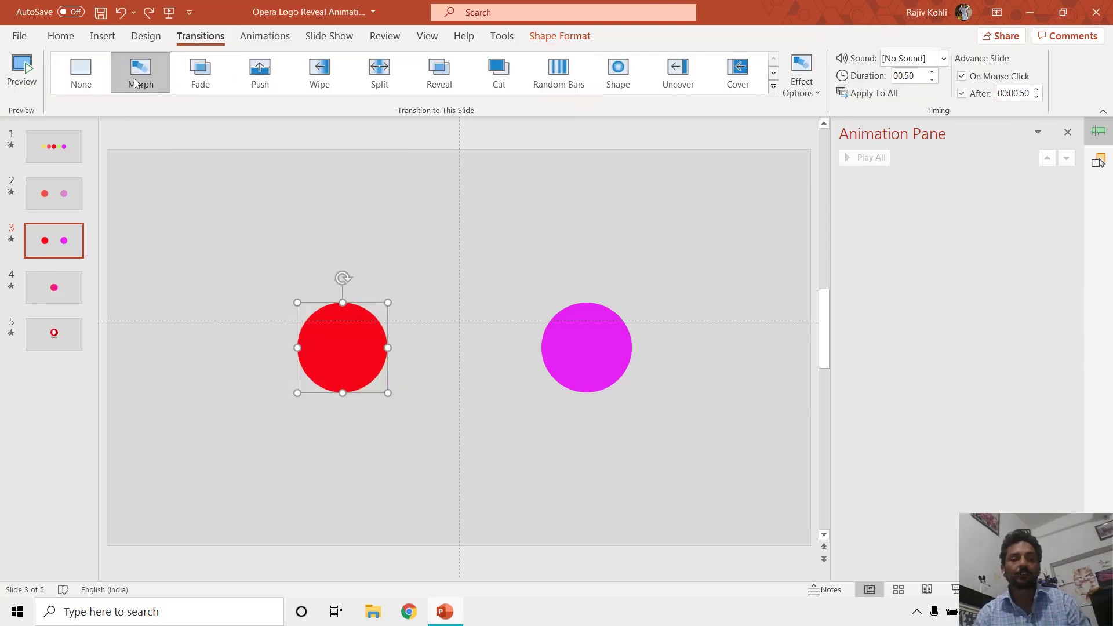
{"action": "left_click", "coordinate": [57, 287]}
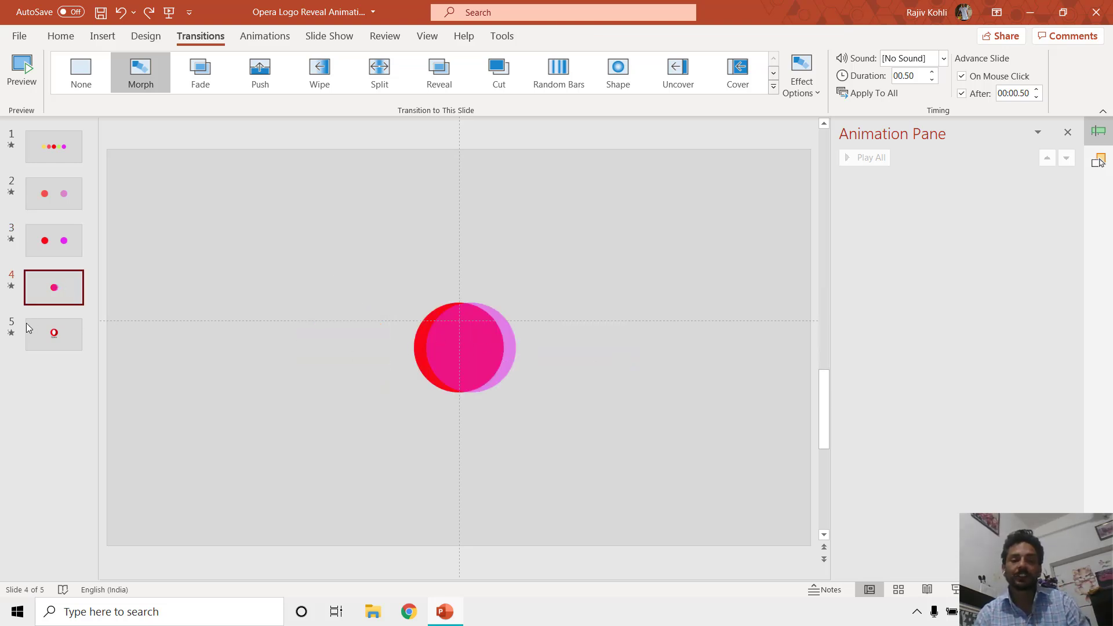
- On slide 5, select the logo and inspect the Oval 6, 8 and 7 animations
{"action": "left_click", "coordinate": [52, 339]}
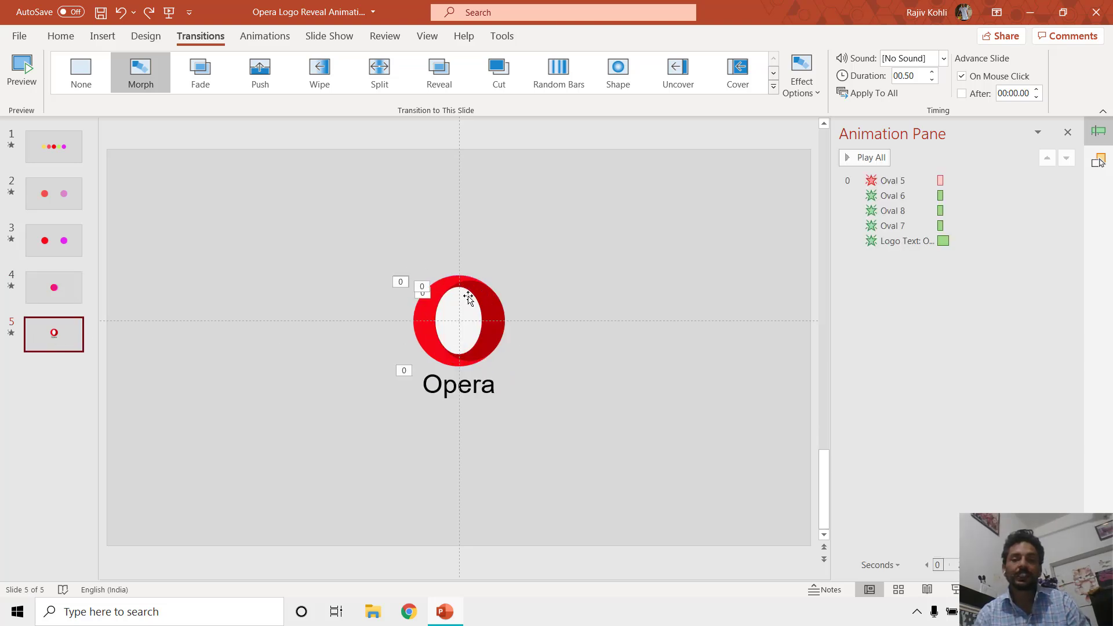
{"action": "left_click", "coordinate": [432, 303]}
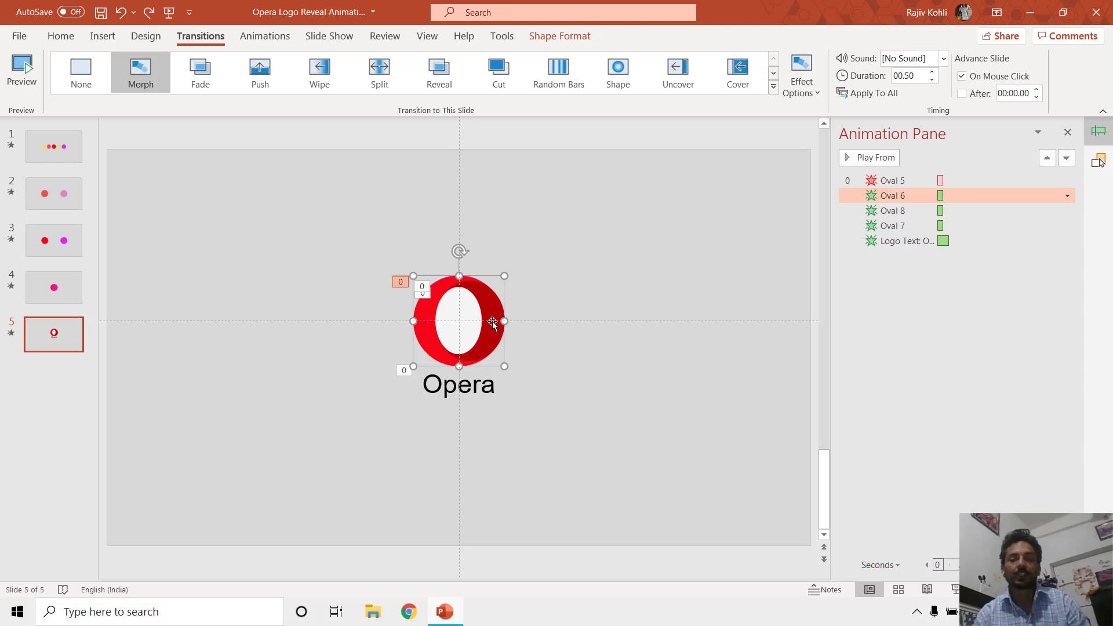
{"action": "left_click", "coordinate": [898, 193]}
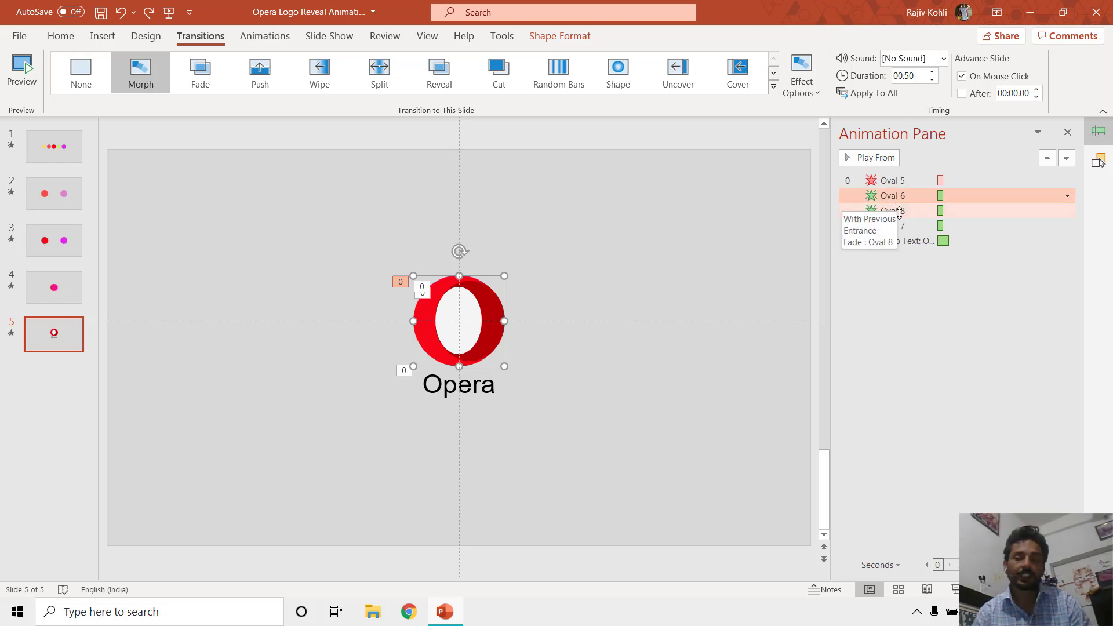
{"action": "left_click", "coordinate": [900, 211]}
{"action": "left_click", "coordinate": [898, 227]}
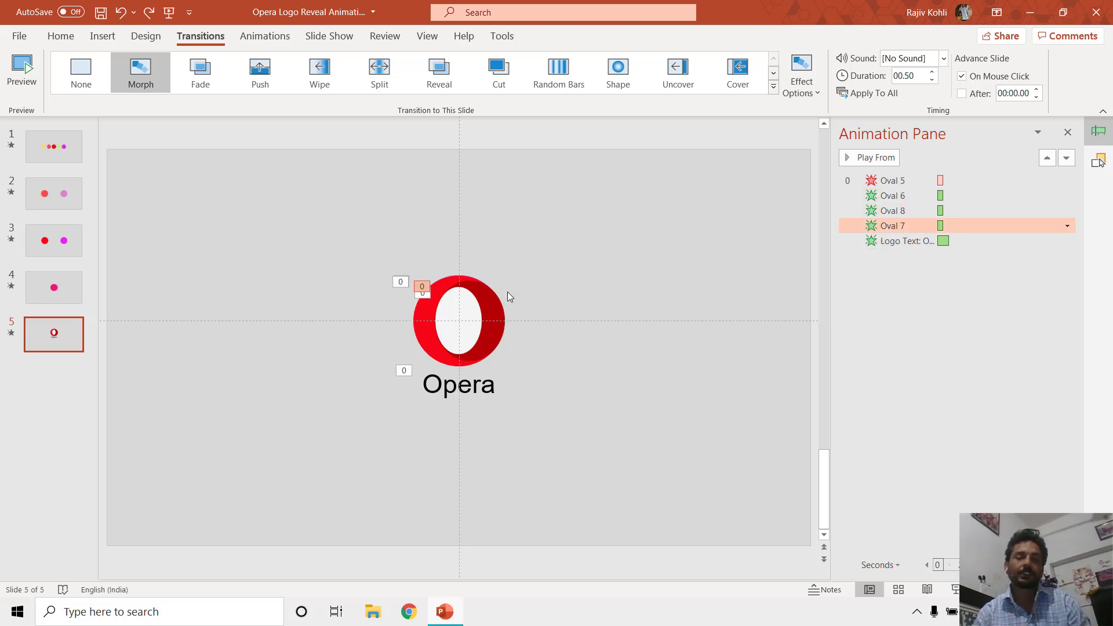
- Pull the logo ovals apart, then undo and redo to restore the Opera O
{"action": "left_click_drag", "start_coordinate": [483, 310], "coordinate": [597, 268]}
{"action": "left_click_drag", "start_coordinate": [455, 323], "coordinate": [431, 234]}
{"action": "left_click_drag", "start_coordinate": [426, 309], "coordinate": [346, 276]}
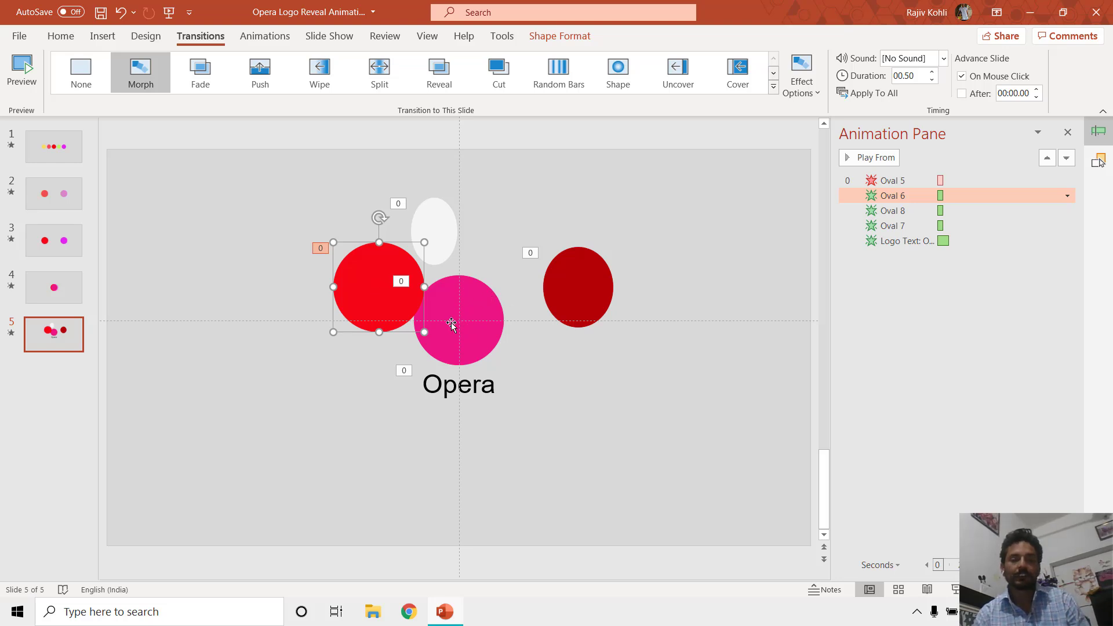
{"action": "key", "text": "ctrl+z"}
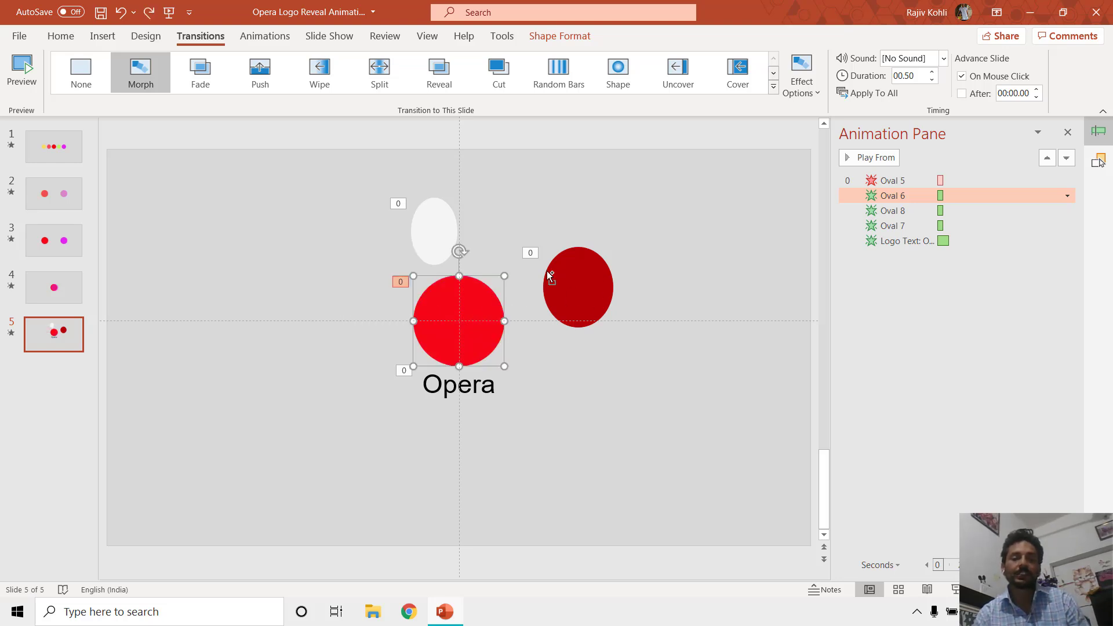
{"action": "key", "text": "ctrl+y"}
{"action": "key", "text": "ctrl+y"}
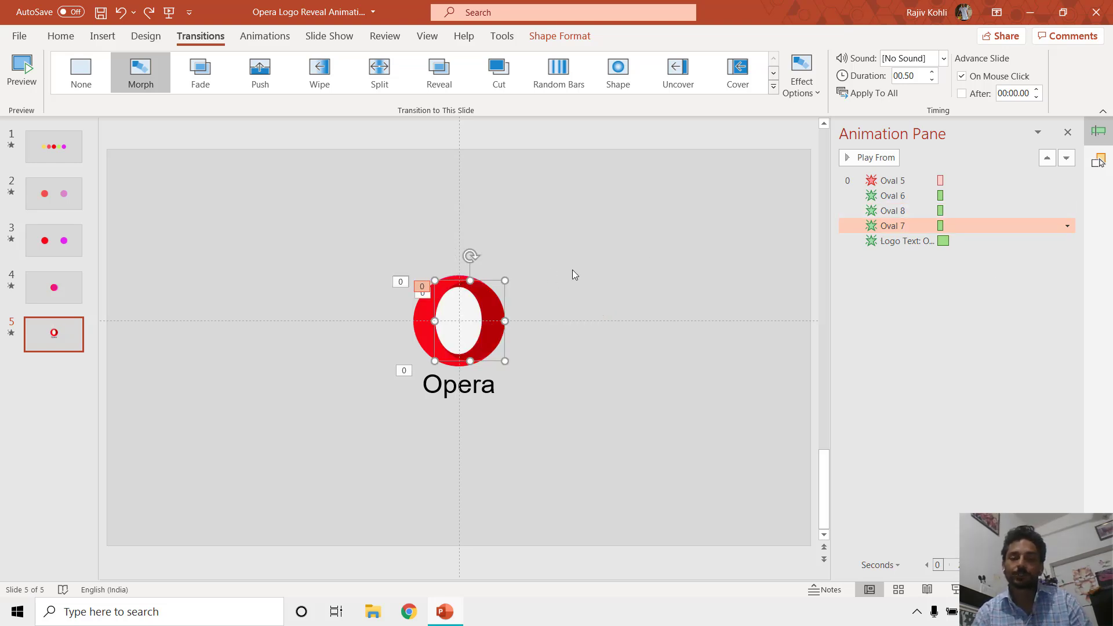
{"action": "left_click", "coordinate": [43, 154]}
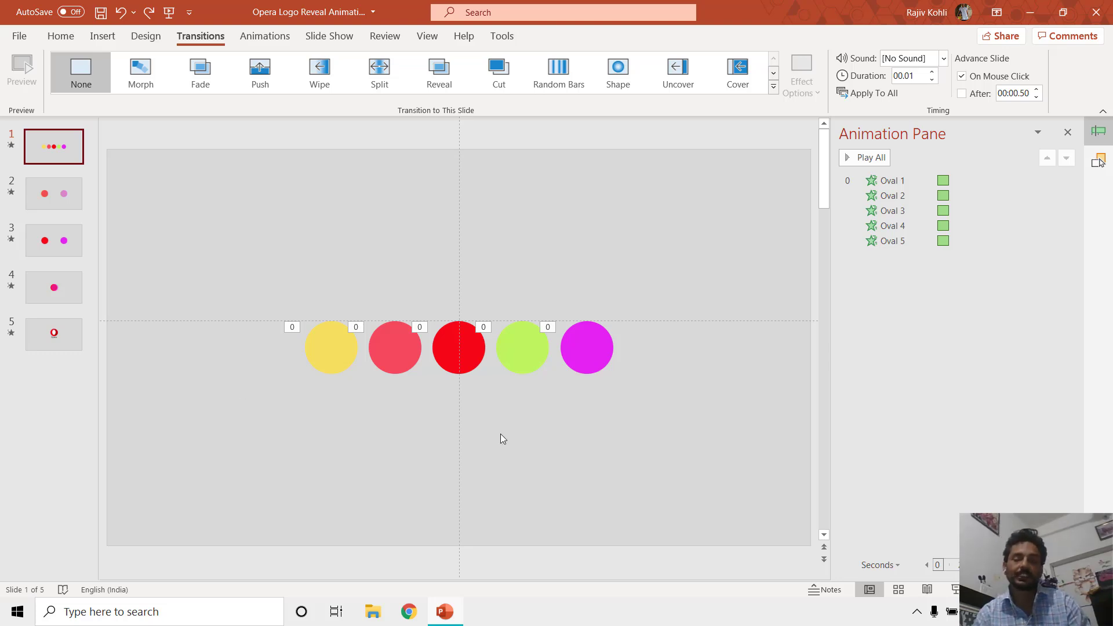
- Play the slideshow through two morphs, then select slide 3's red circle
{"action": "key", "text": "F5"}
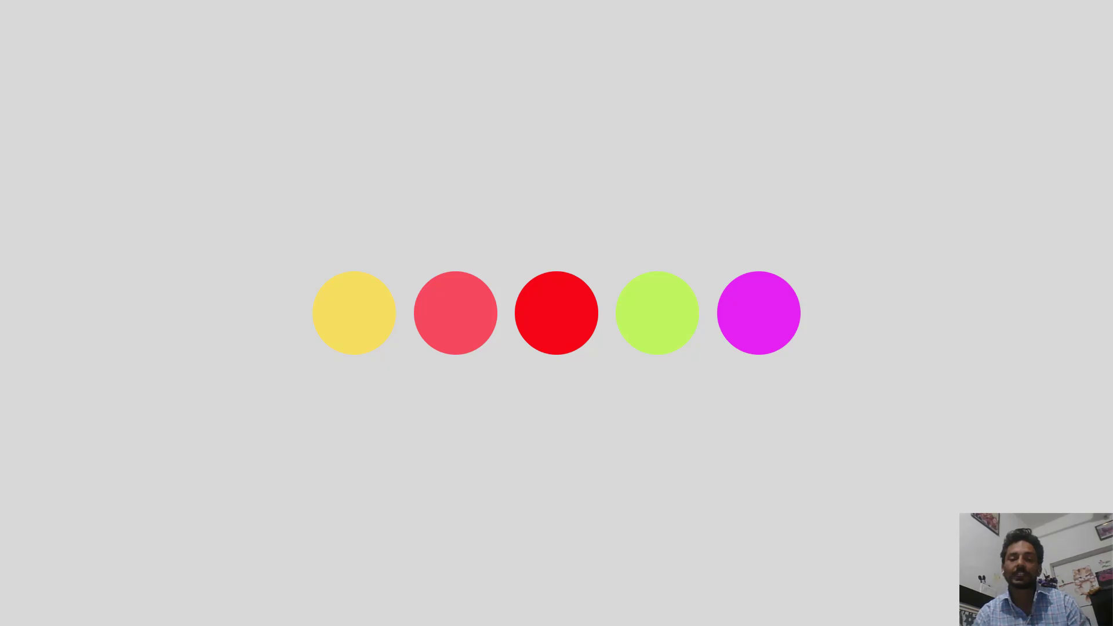
{"action": "key", "text": "Right"}
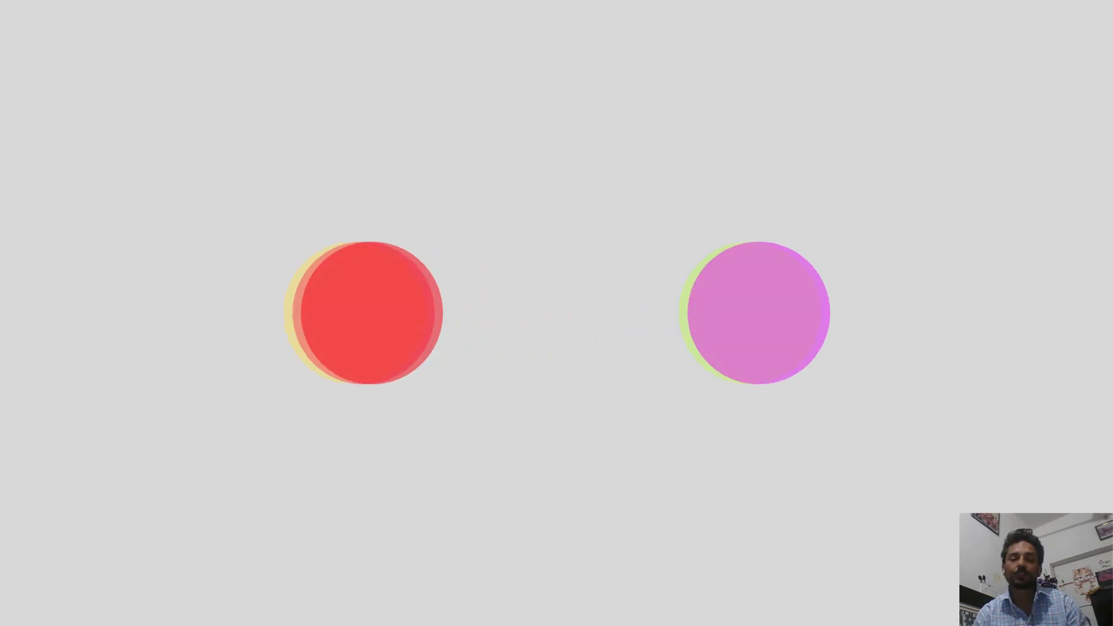
{"action": "key", "text": "Right"}
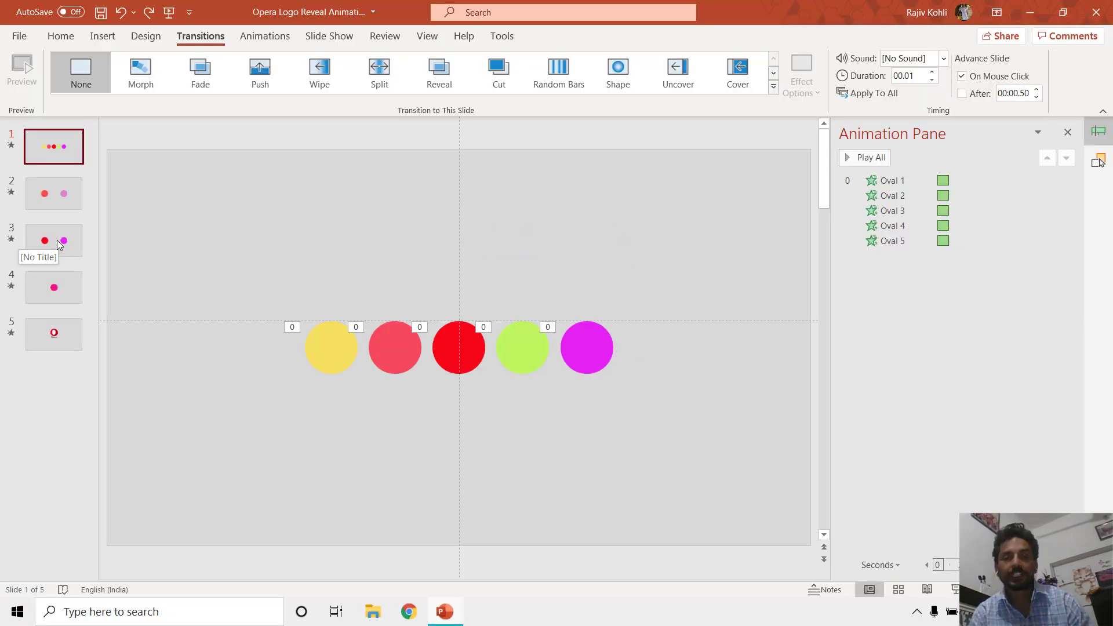
{"action": "left_click", "coordinate": [58, 244]}
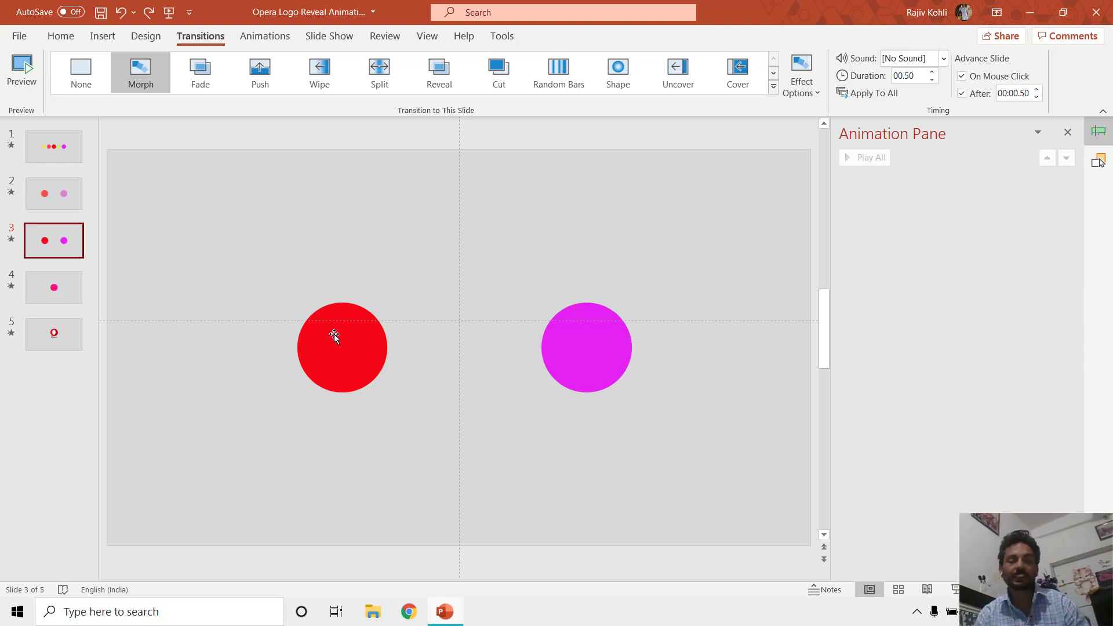
{"action": "left_click", "coordinate": [354, 341]}
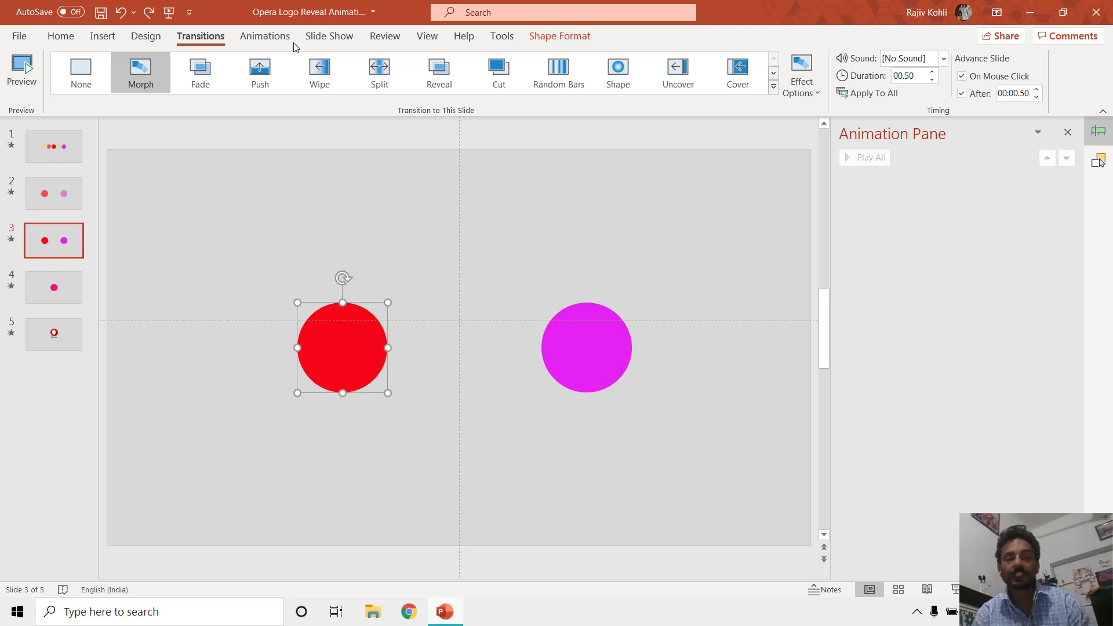
- Give slide 3's red circle a Fly In entrance starting With Previous
{"action": "left_click", "coordinate": [266, 38]}
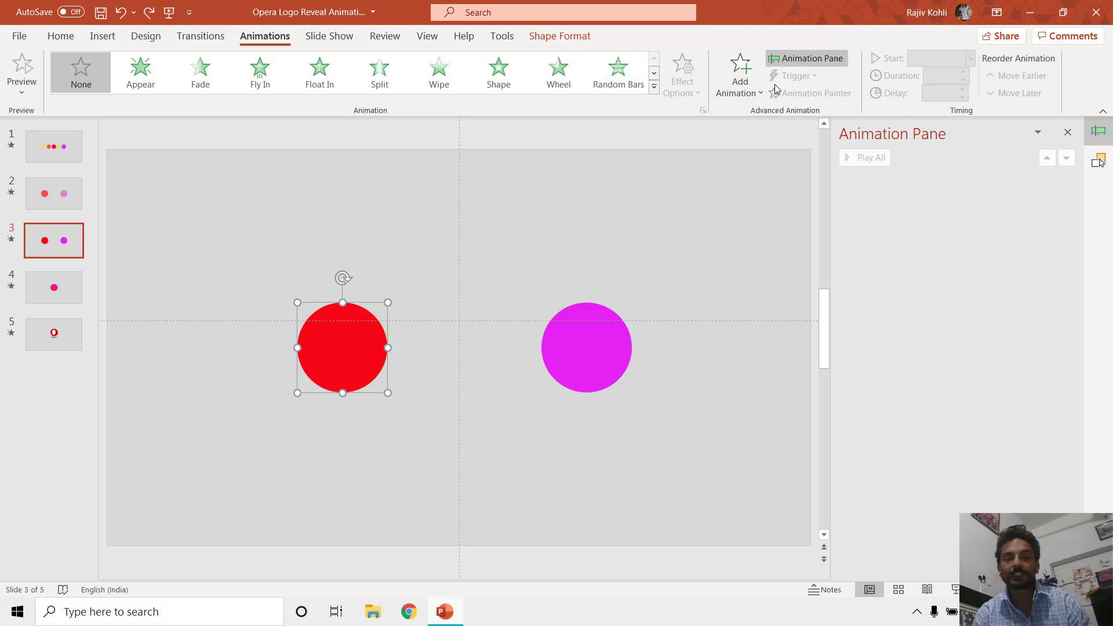
{"action": "left_click", "coordinate": [741, 78]}
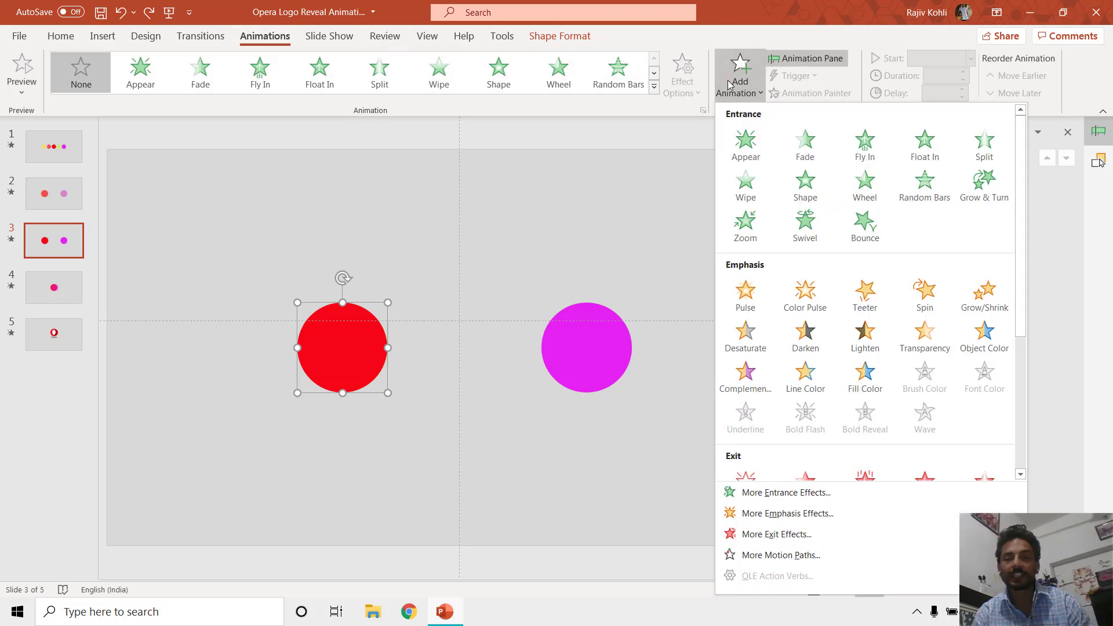
{"action": "left_click", "coordinate": [865, 142]}
{"action": "left_click", "coordinate": [934, 58]}
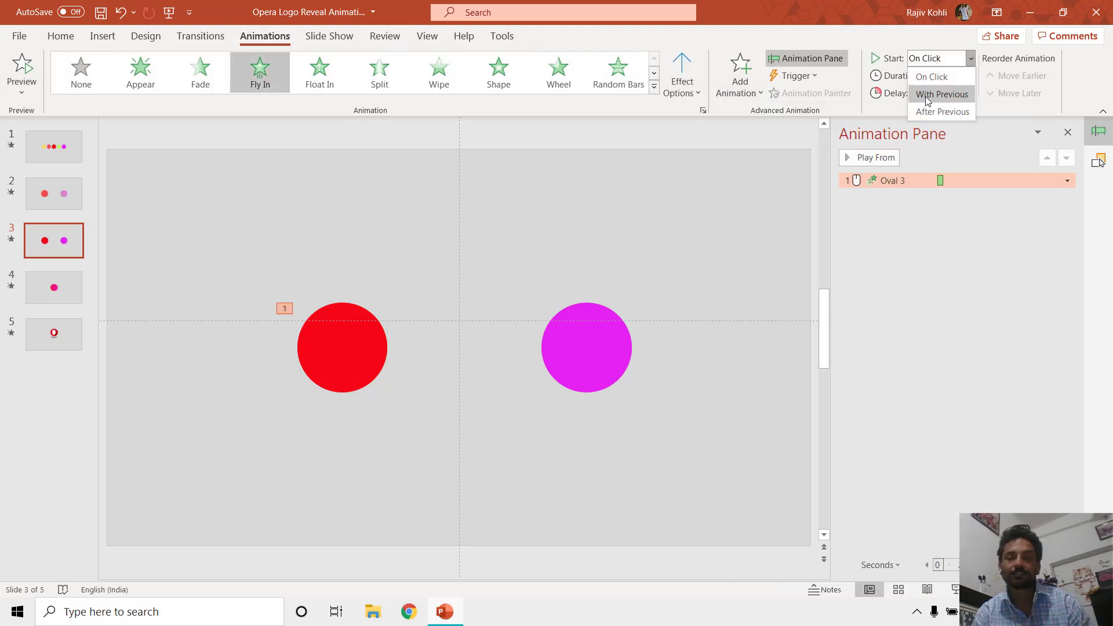
{"action": "left_click", "coordinate": [941, 94]}
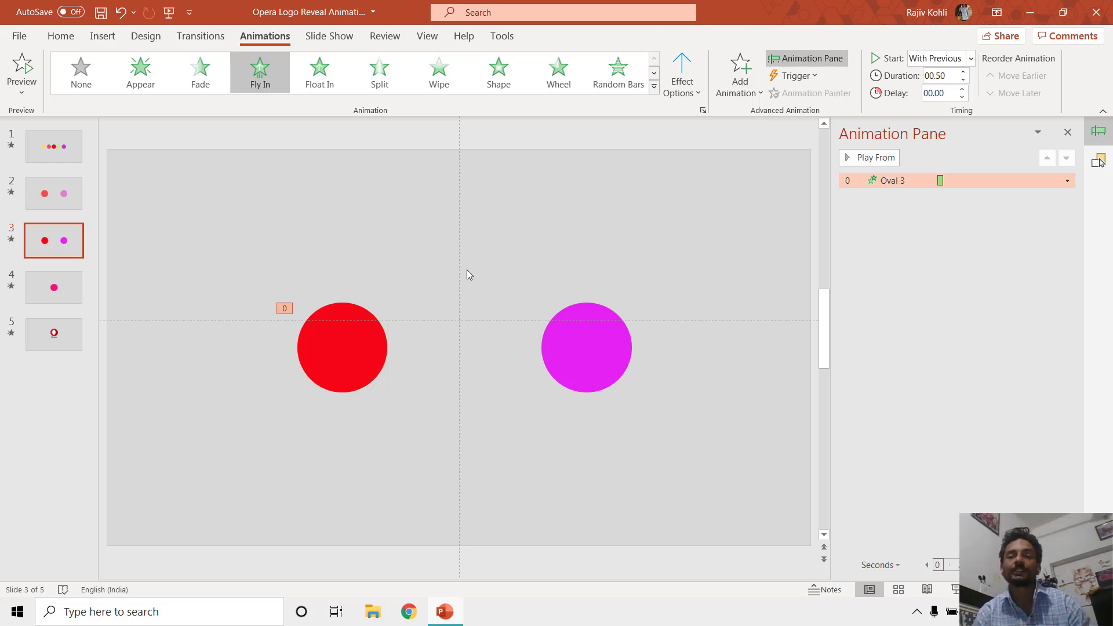
{"action": "left_click", "coordinate": [46, 148]}
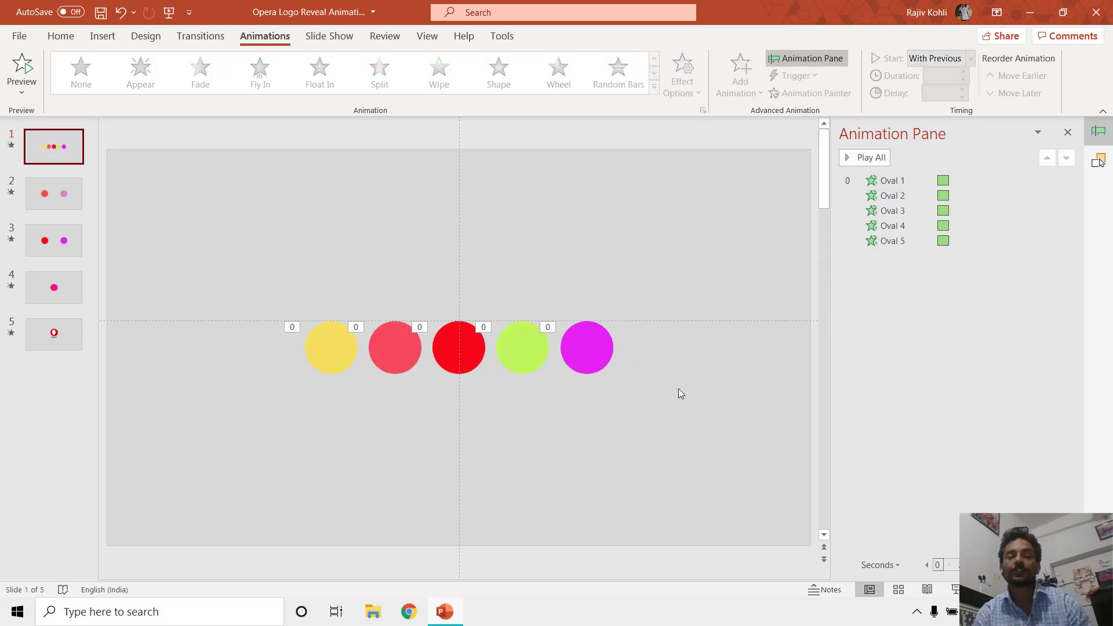
- Play the slide show from the beginning, then exit with Esc
{"action": "left_click", "coordinate": [951, 585]}
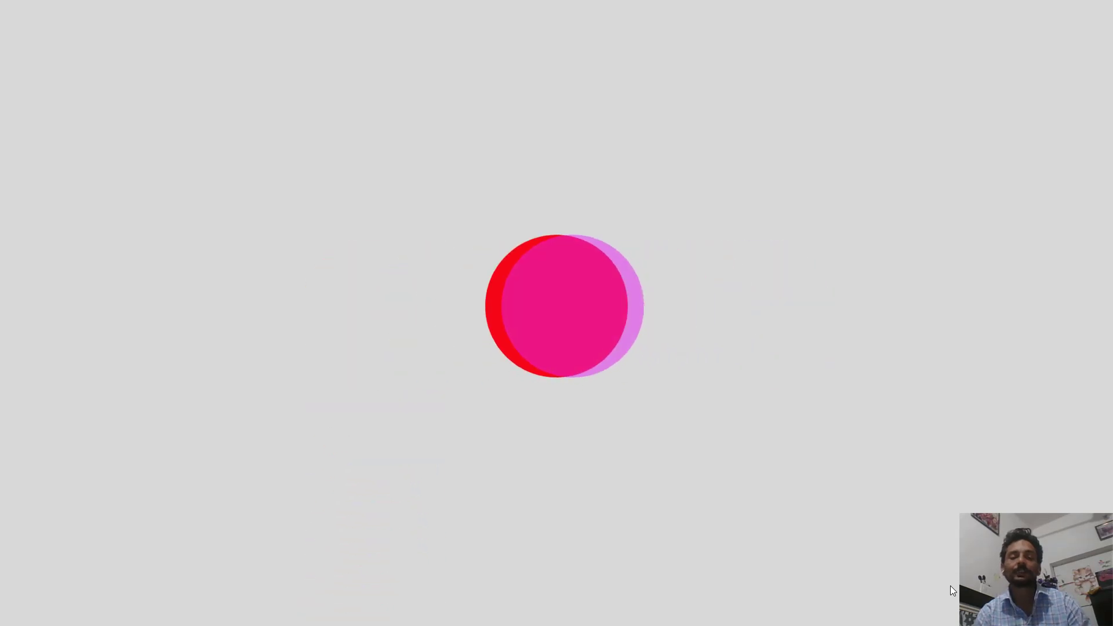
{"action": "key", "text": "Escape"}
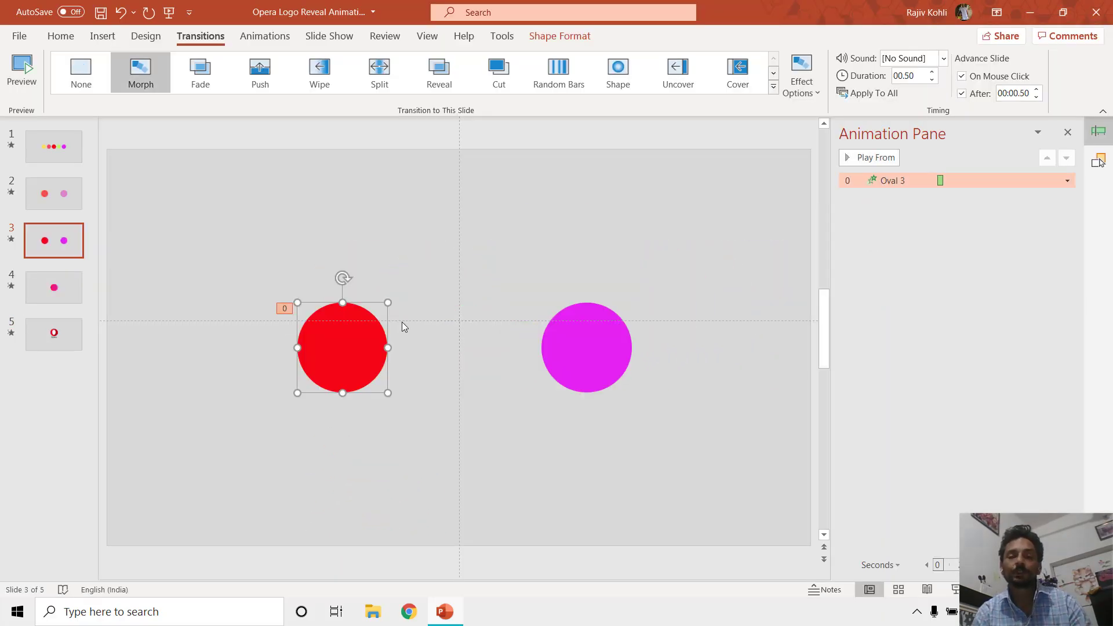